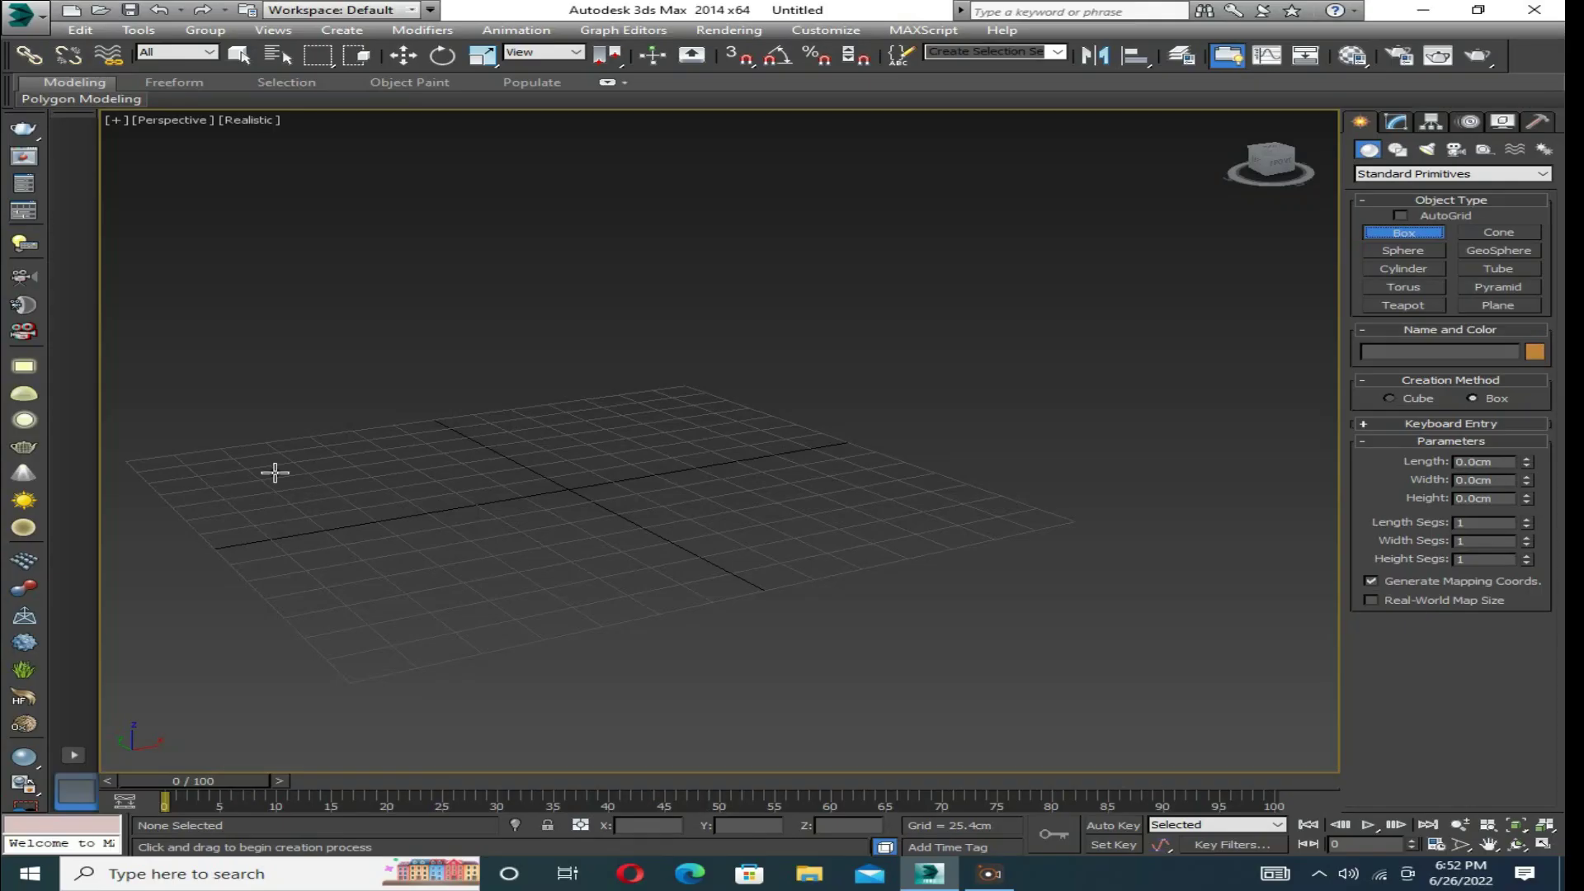
Draw a box for the floor slab, set its height, and convert it to Editable Poly.
drag(272, 470, 615, 559)
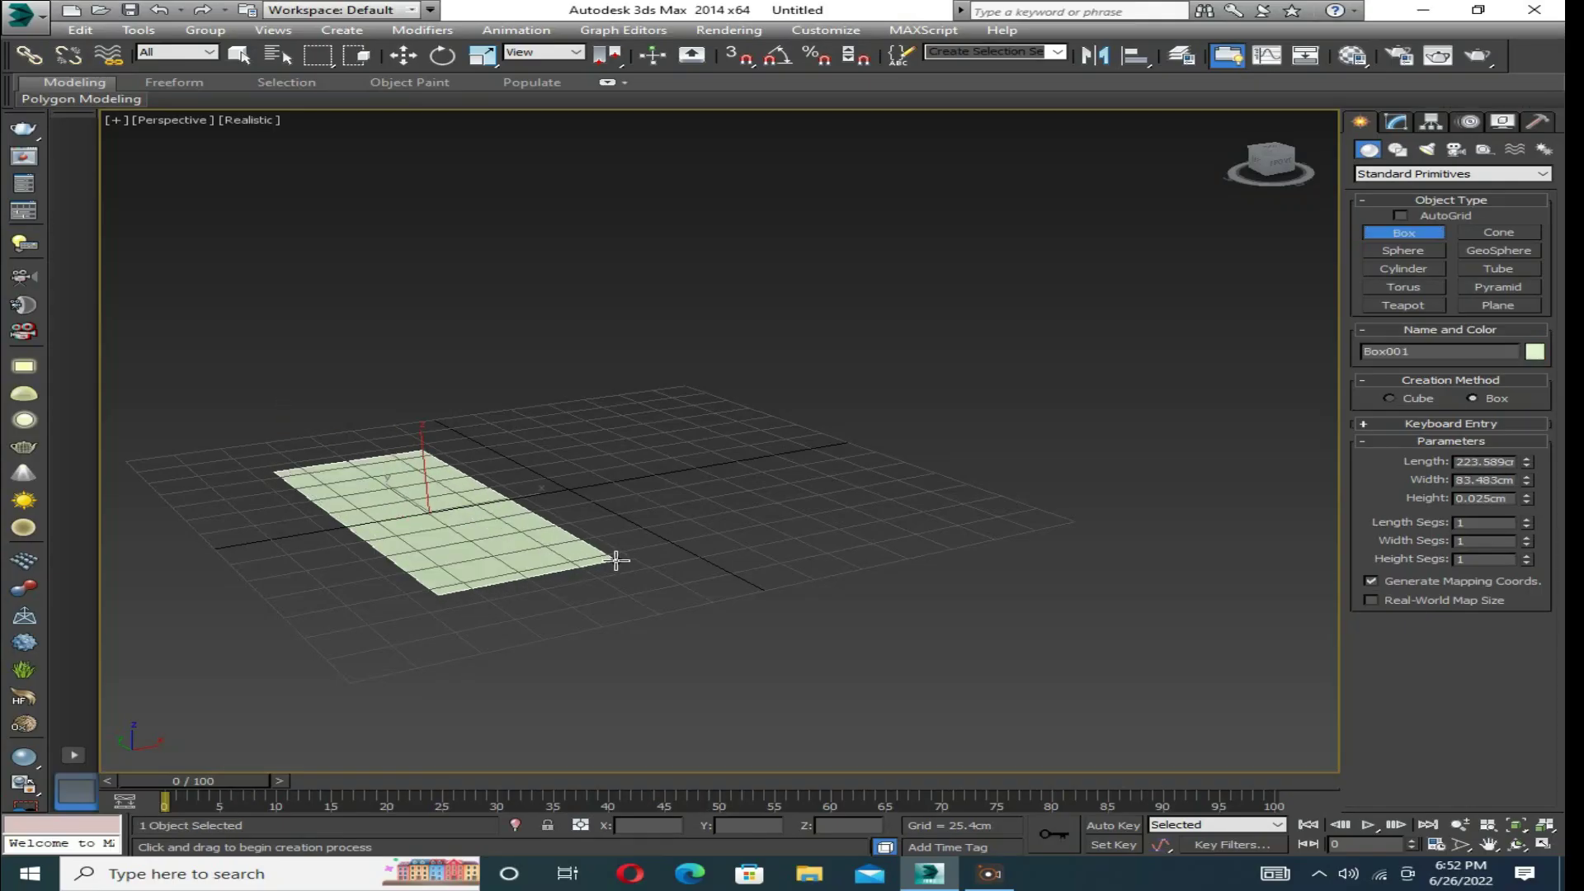
click(615, 541)
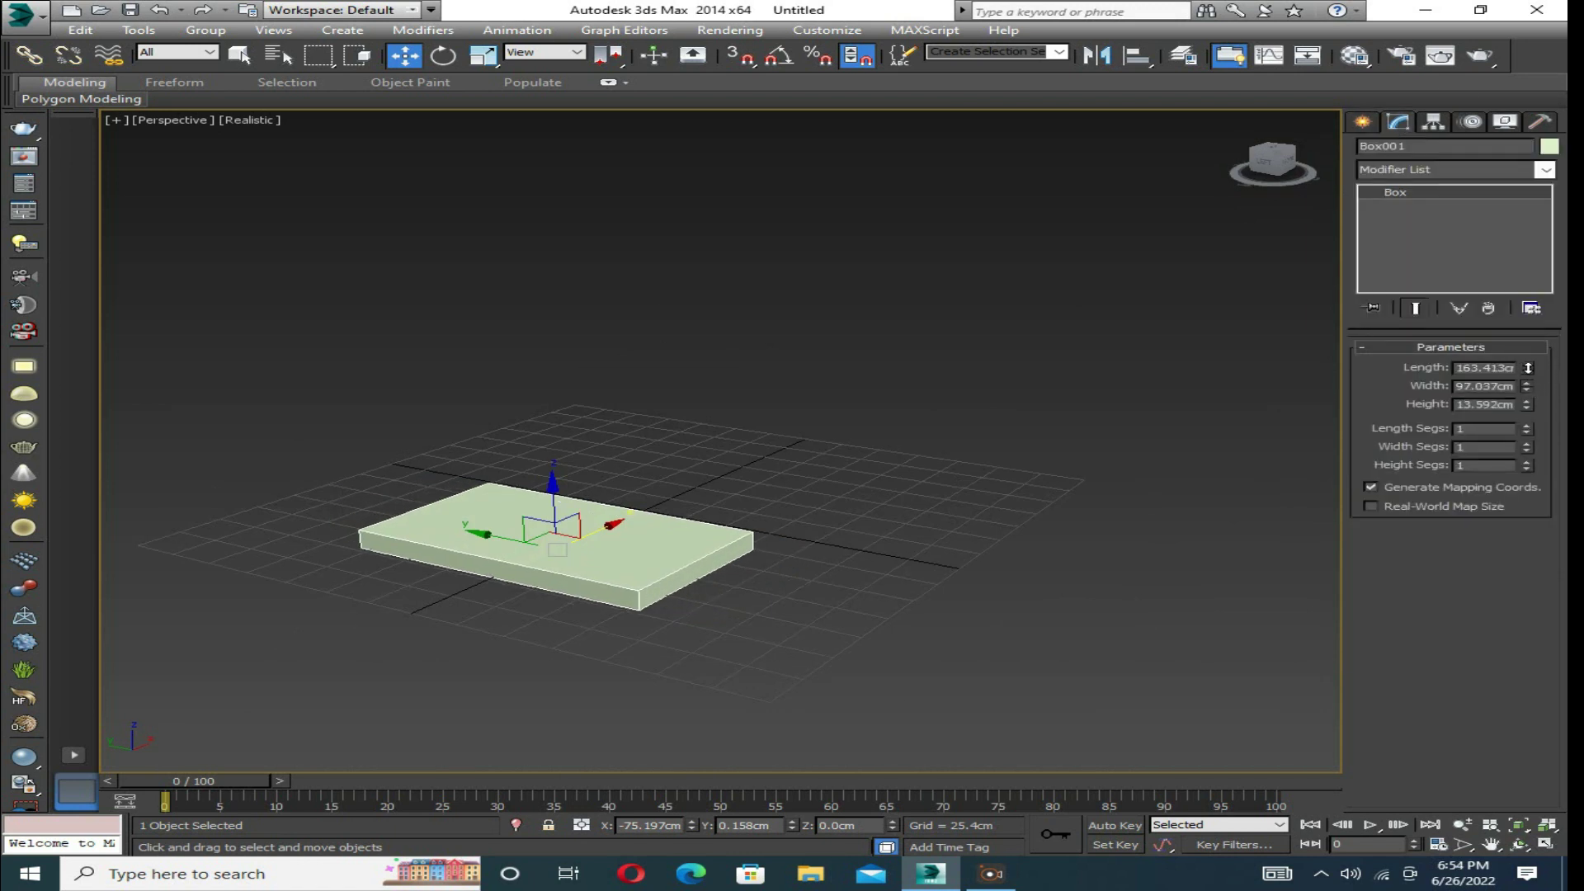
right_click(805, 515)
click(924, 678)
Connect edges across the slab and extrude a side face to extend it.
click(561, 533)
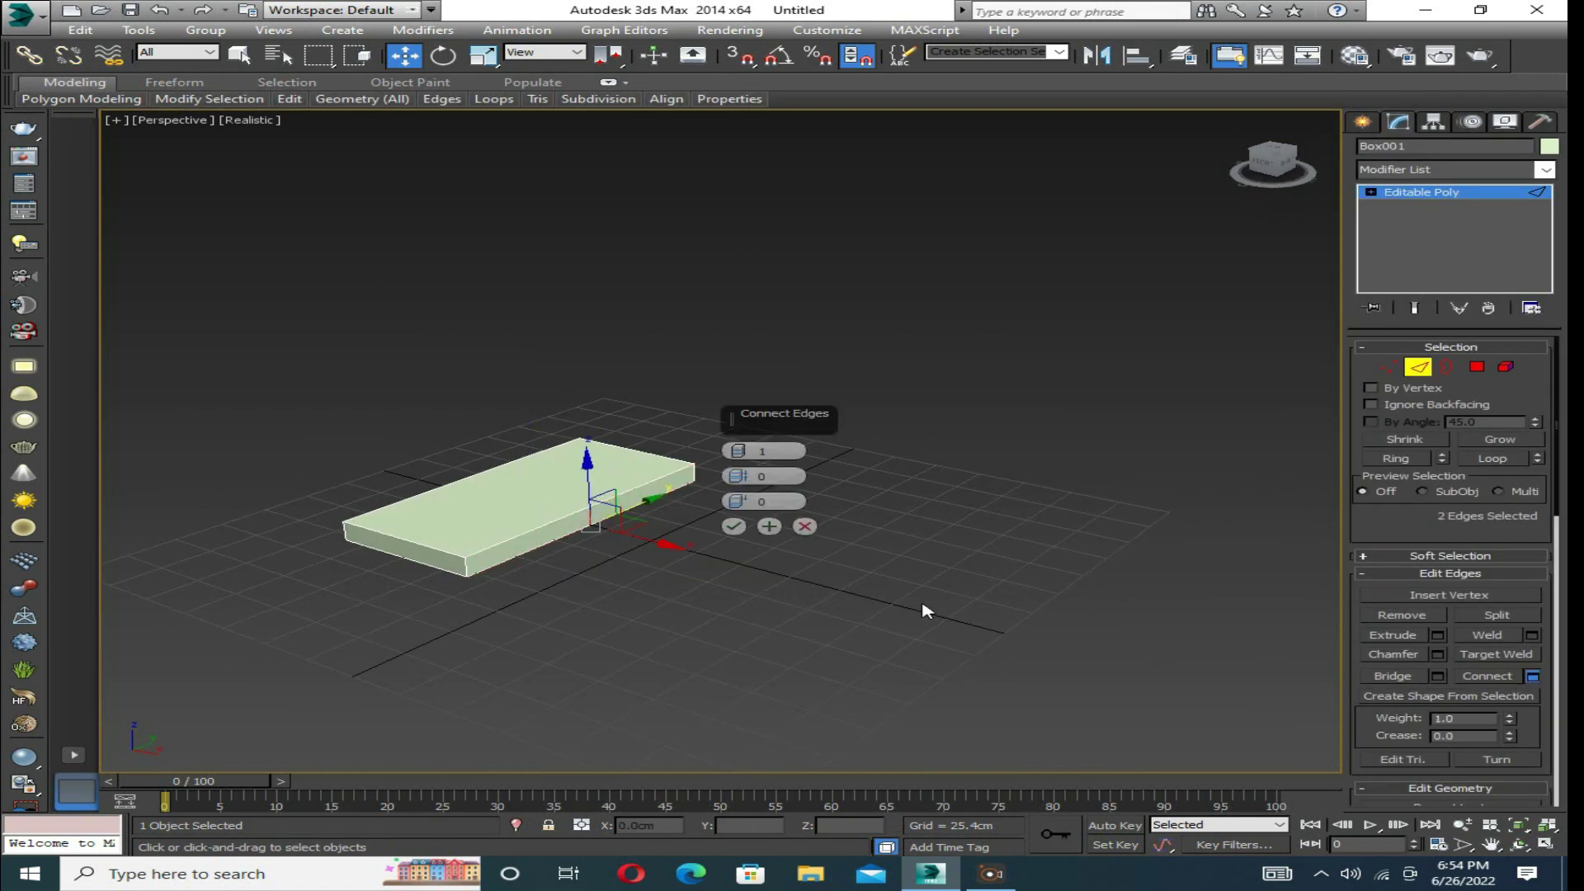
key(4)
click(1438, 613)
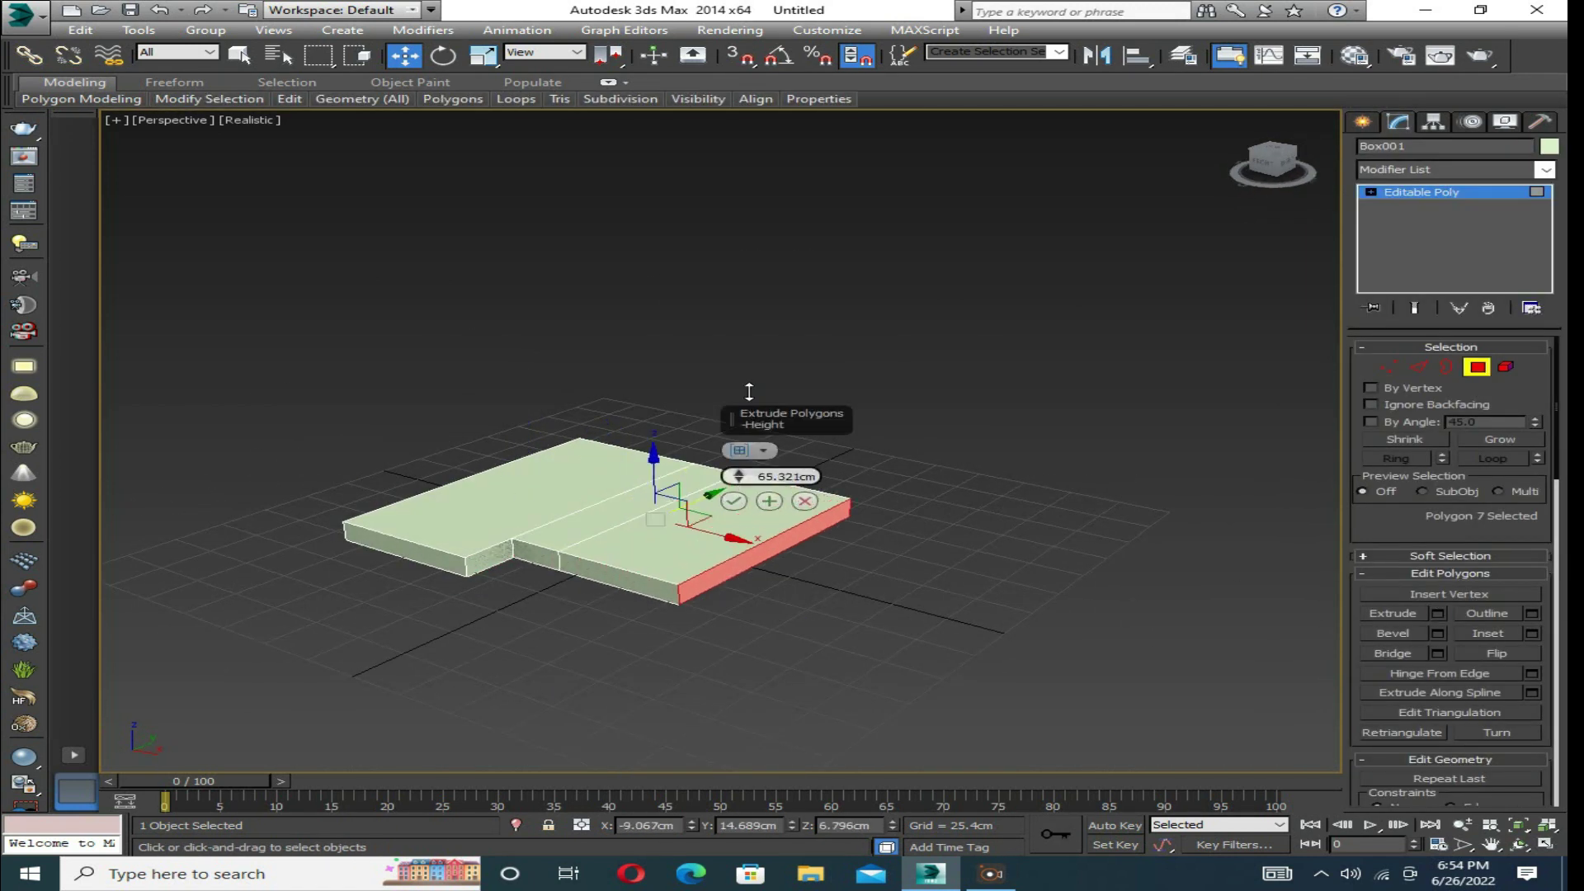
click(738, 499)
key(2)
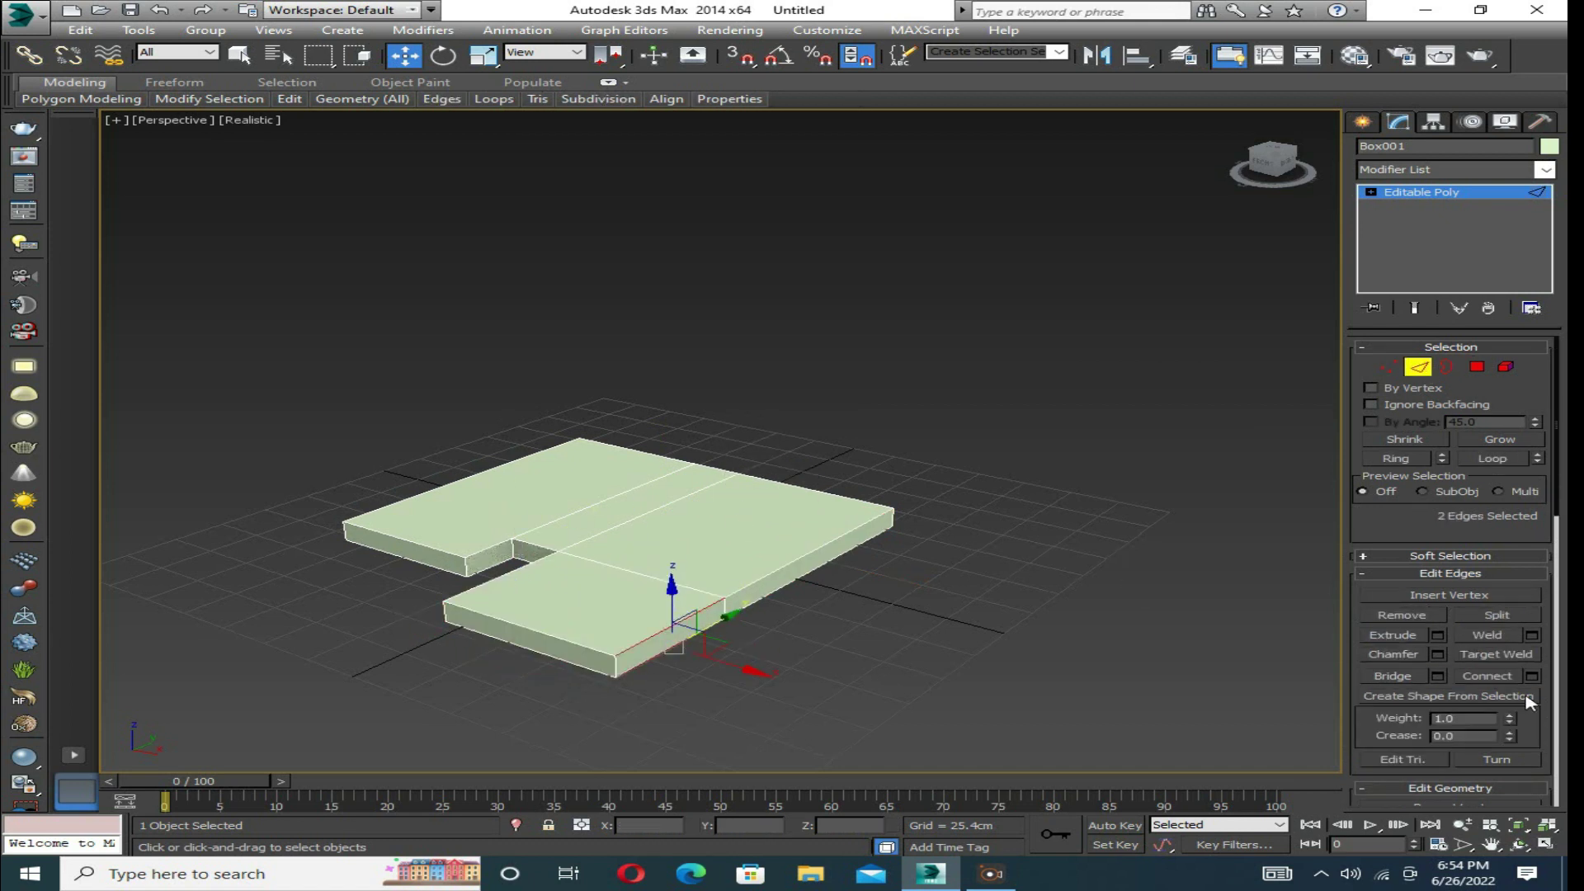
Commit the new connecting edges, select the front step face, and return to object level.
key(4)
click(528, 641)
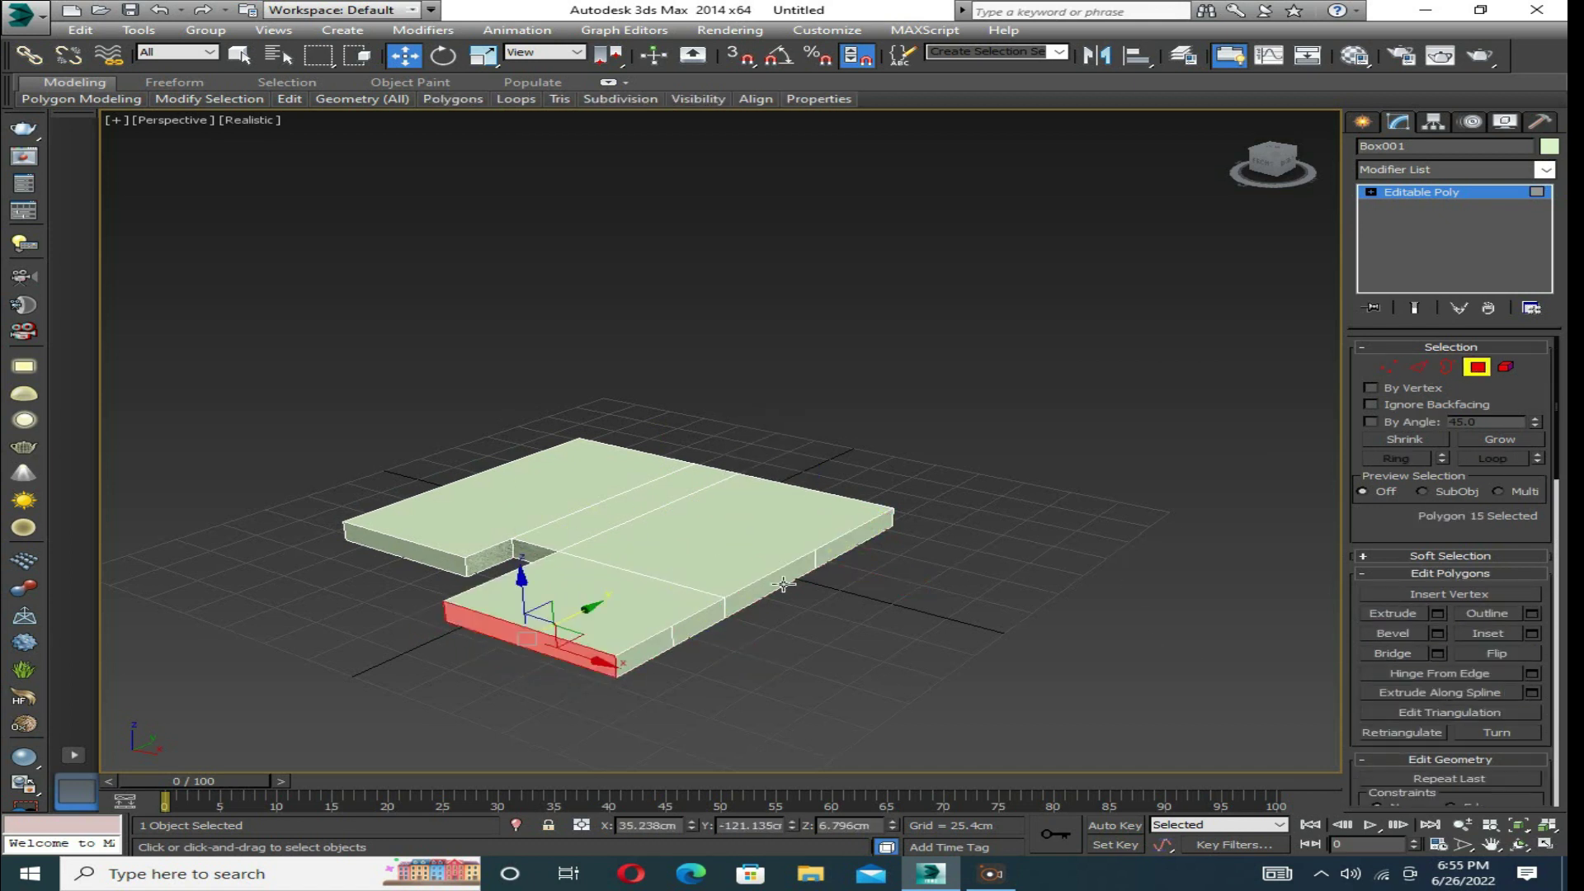
click(825, 627)
key(6)
alt+middle_drag(825, 627, 1063, 644)
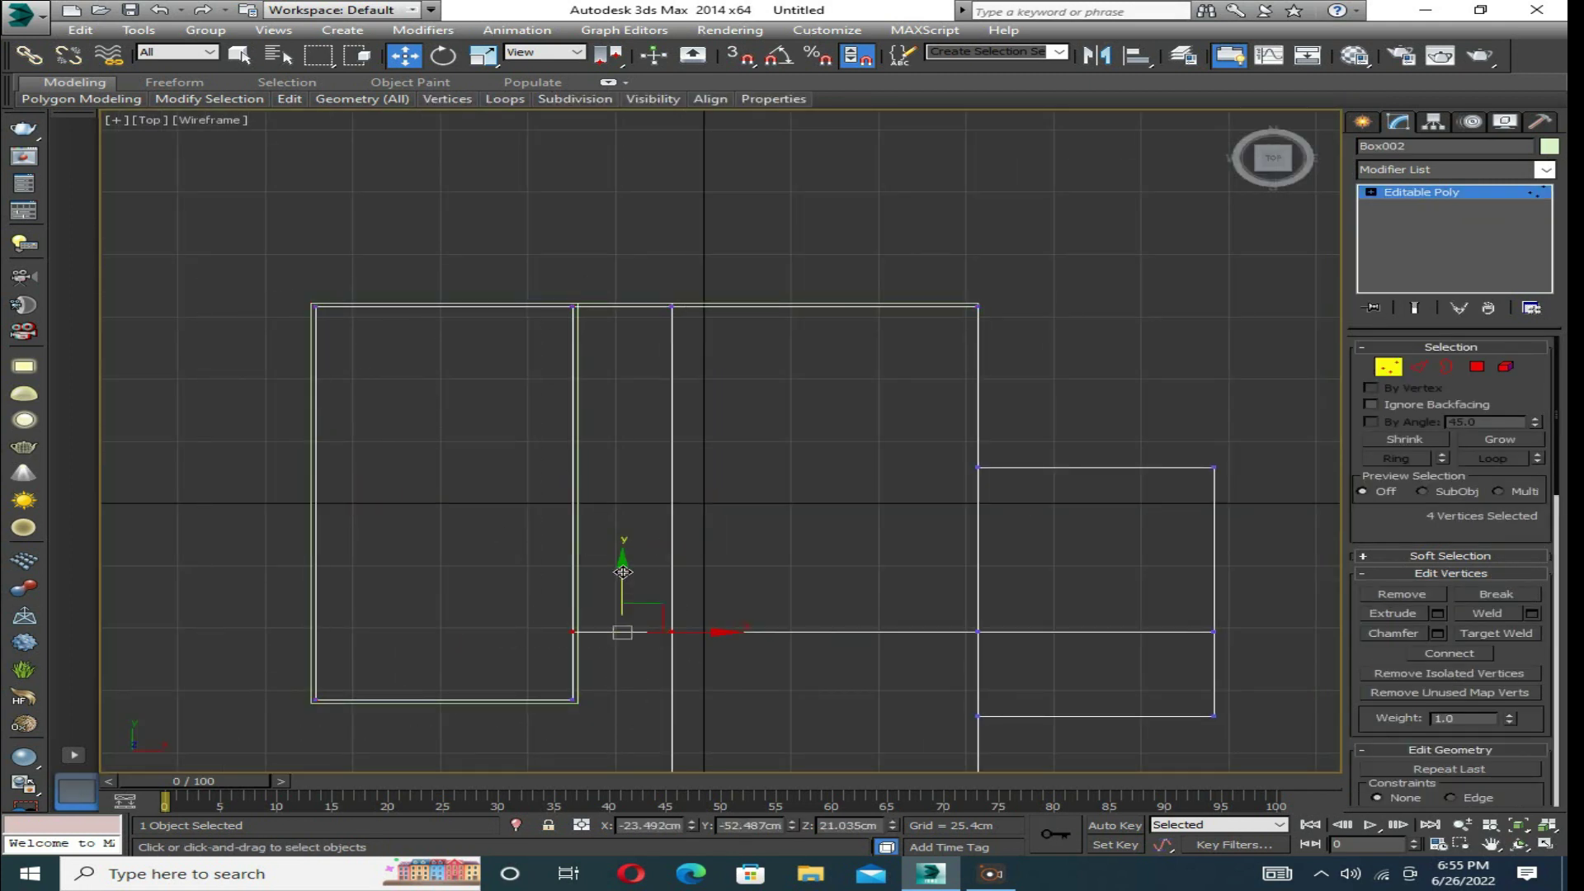
Select and adjust the plan's corner and upper-edge vertices in the Top view.
middle_drag(859, 558, 830, 423)
drag(603, 145, 697, 678)
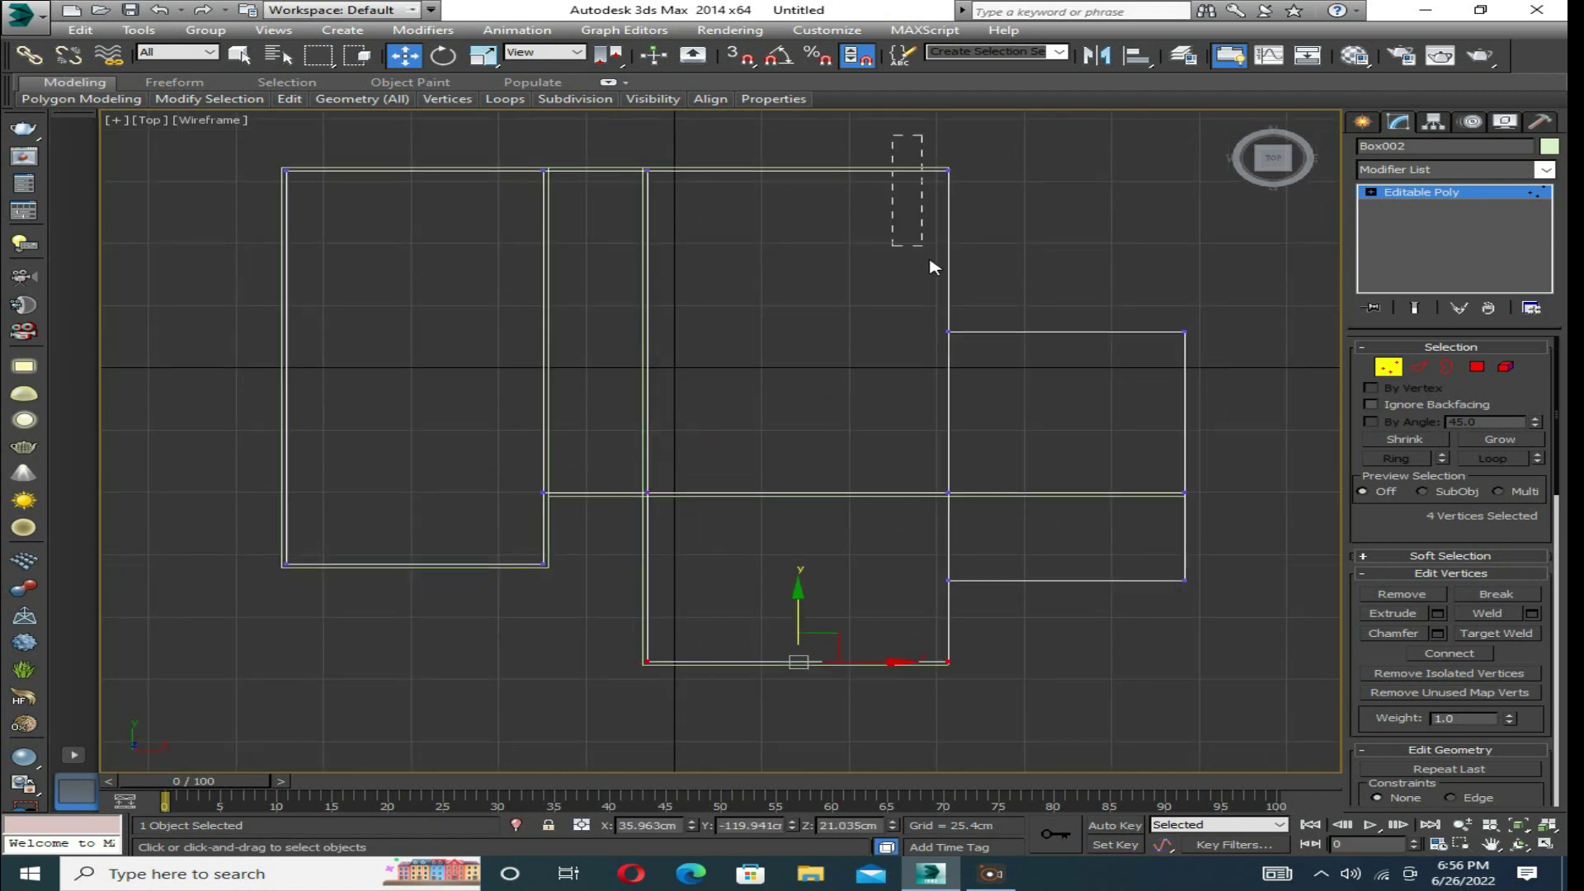
drag(1230, 369, 1230, 368)
key(4)
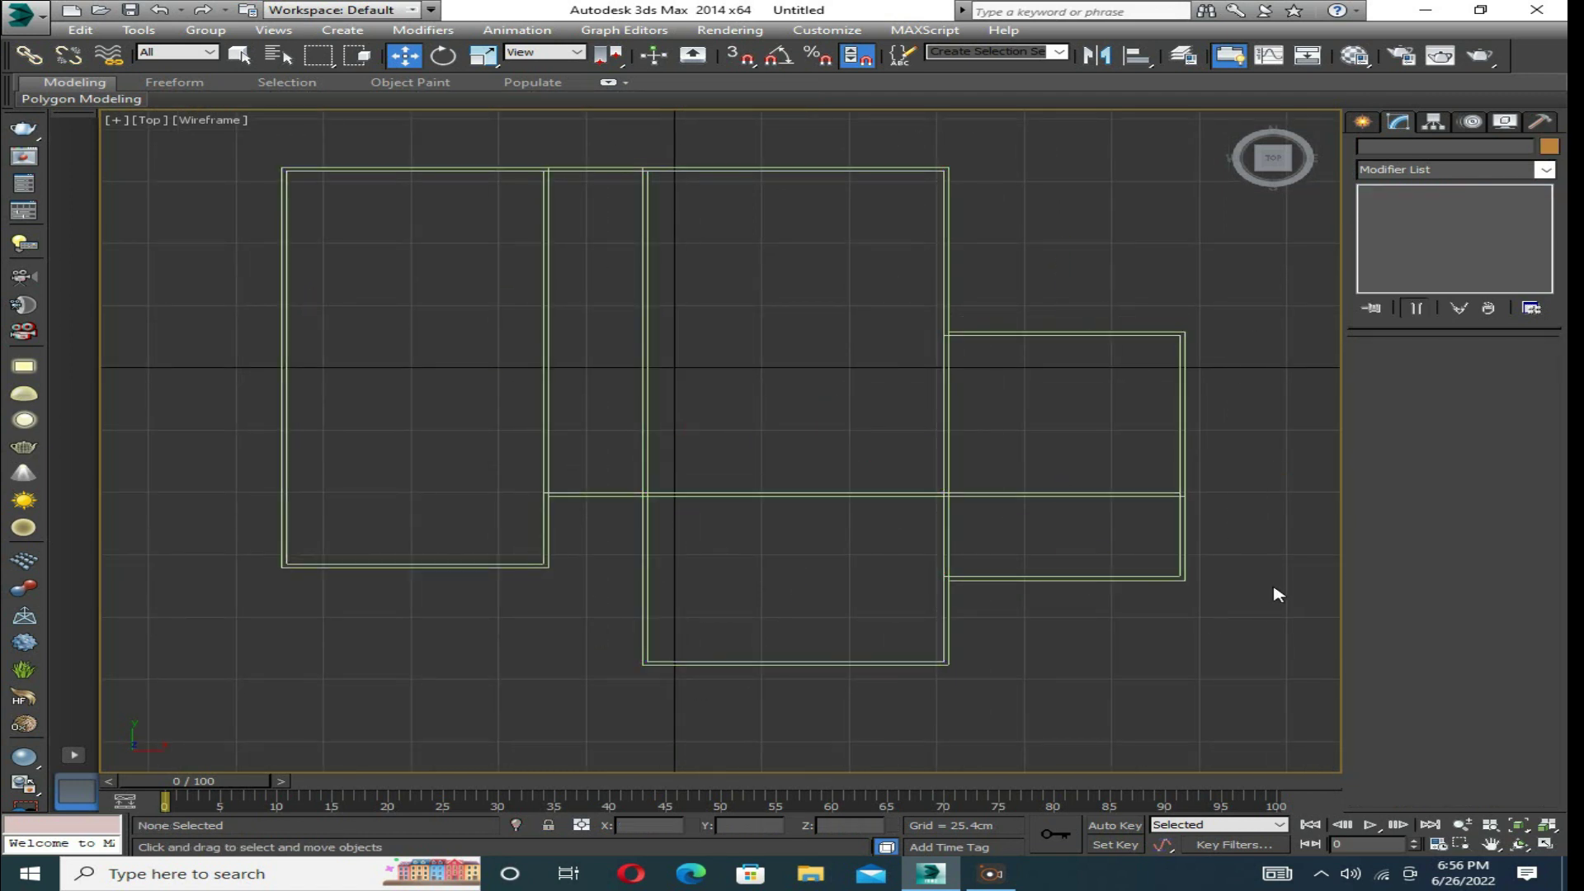
key(alt+w)
key(alt+w)
Extrude the rear slab sections' top faces upward into tall wall blocks.
alt+middle_drag(971, 644, 825, 578)
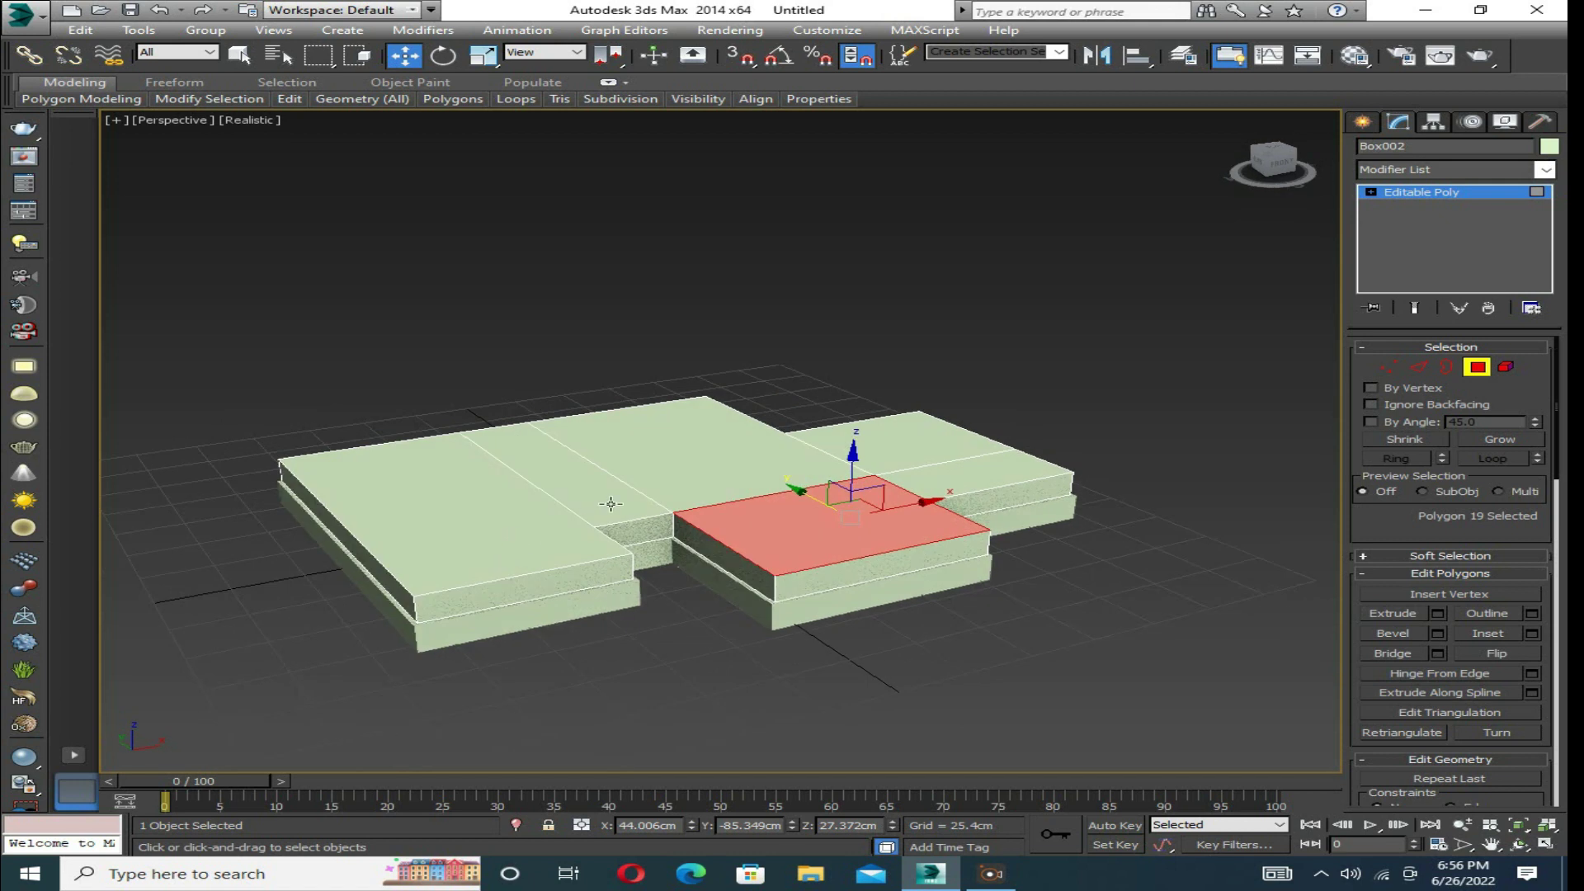
click(578, 511)
key(shift+e)
drag(738, 476, 749, 522)
click(733, 500)
mouse_move(749, 523)
alt+middle_down()
mouse_move(792, 536)
mouse_move(825, 577)
alt+middle_up()
click(792, 536)
key(shift+e)
click(767, 516)
click(990, 549)
click(1439, 613)
Convert the new selection to Editable Poly and select groups of its vertices.
drag(408, 202, 850, 728)
right_click(614, 305)
click(907, 545)
key(1)
drag(426, 165, 582, 606)
drag(342, 720, 512, 548)
scroll(511, 594, down, 4)
click(1386, 369)
scroll(786, 602, up, 5)
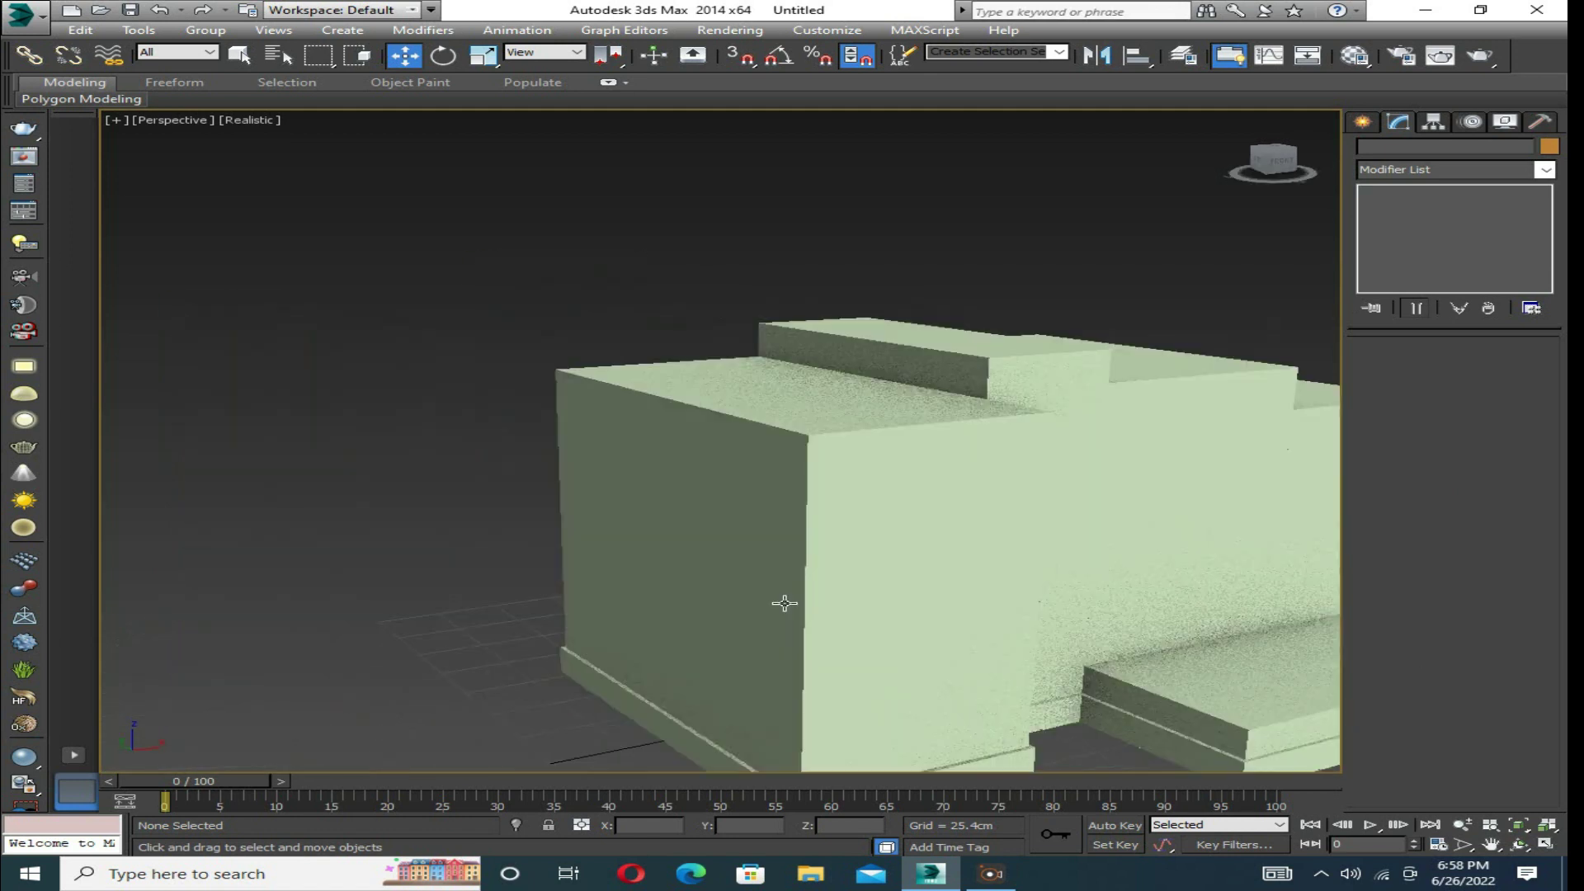
scroll(651, 651, down, 4)
mouse_move(650, 650)
alt+middle_down()
mouse_move(870, 637)
mouse_move(631, 657)
alt+middle_up()
Enter Polygon mode and orbit around the house to inspect the walls.
key(4)
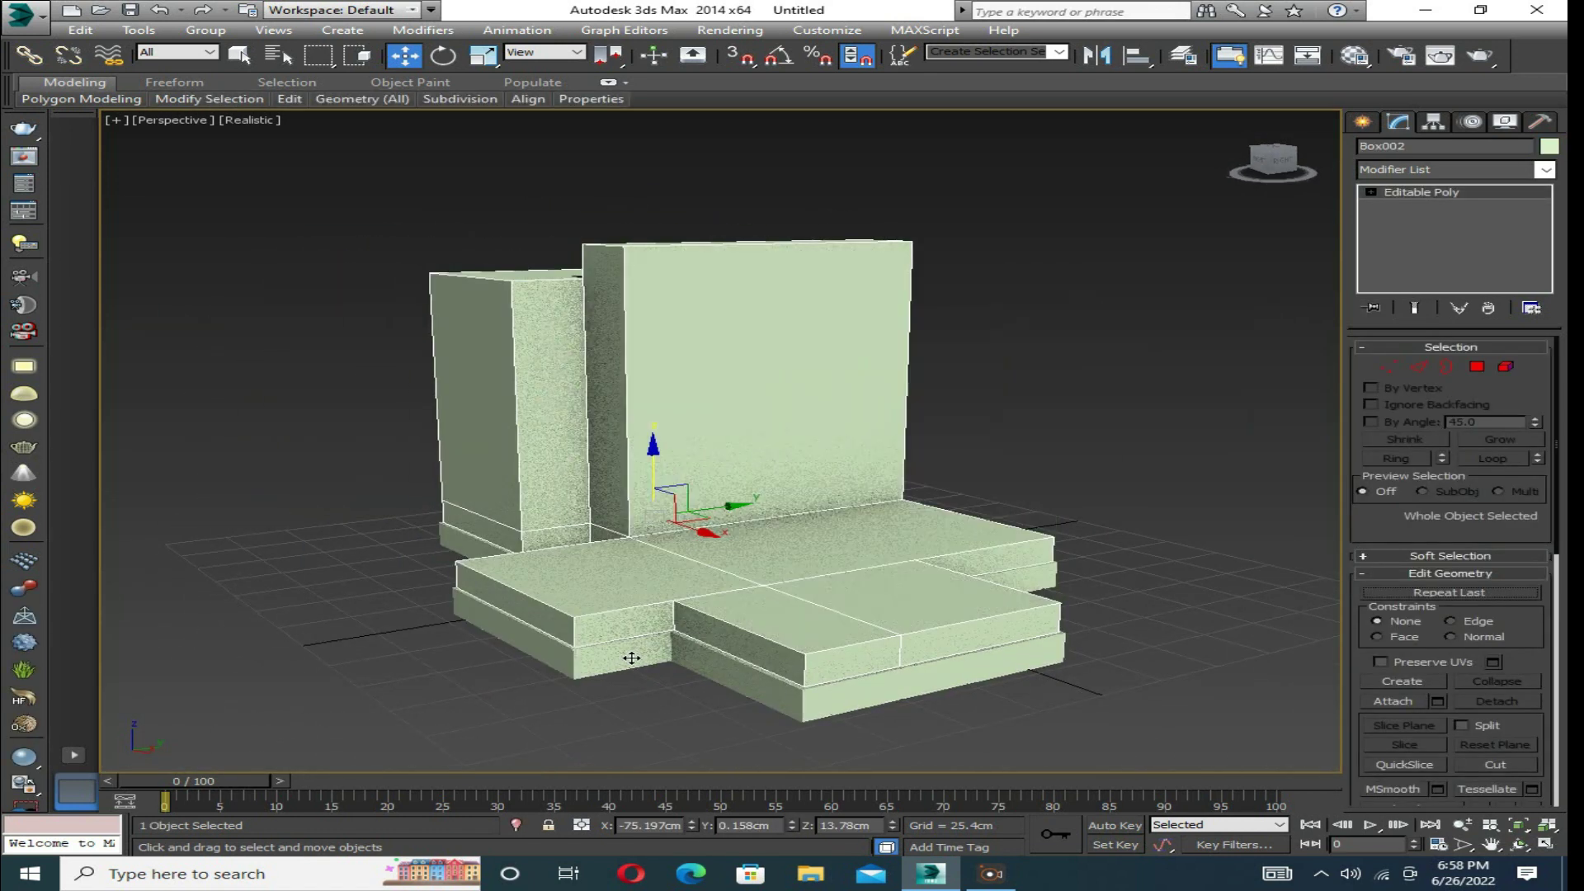
alt+middle_drag(663, 570, 876, 545)
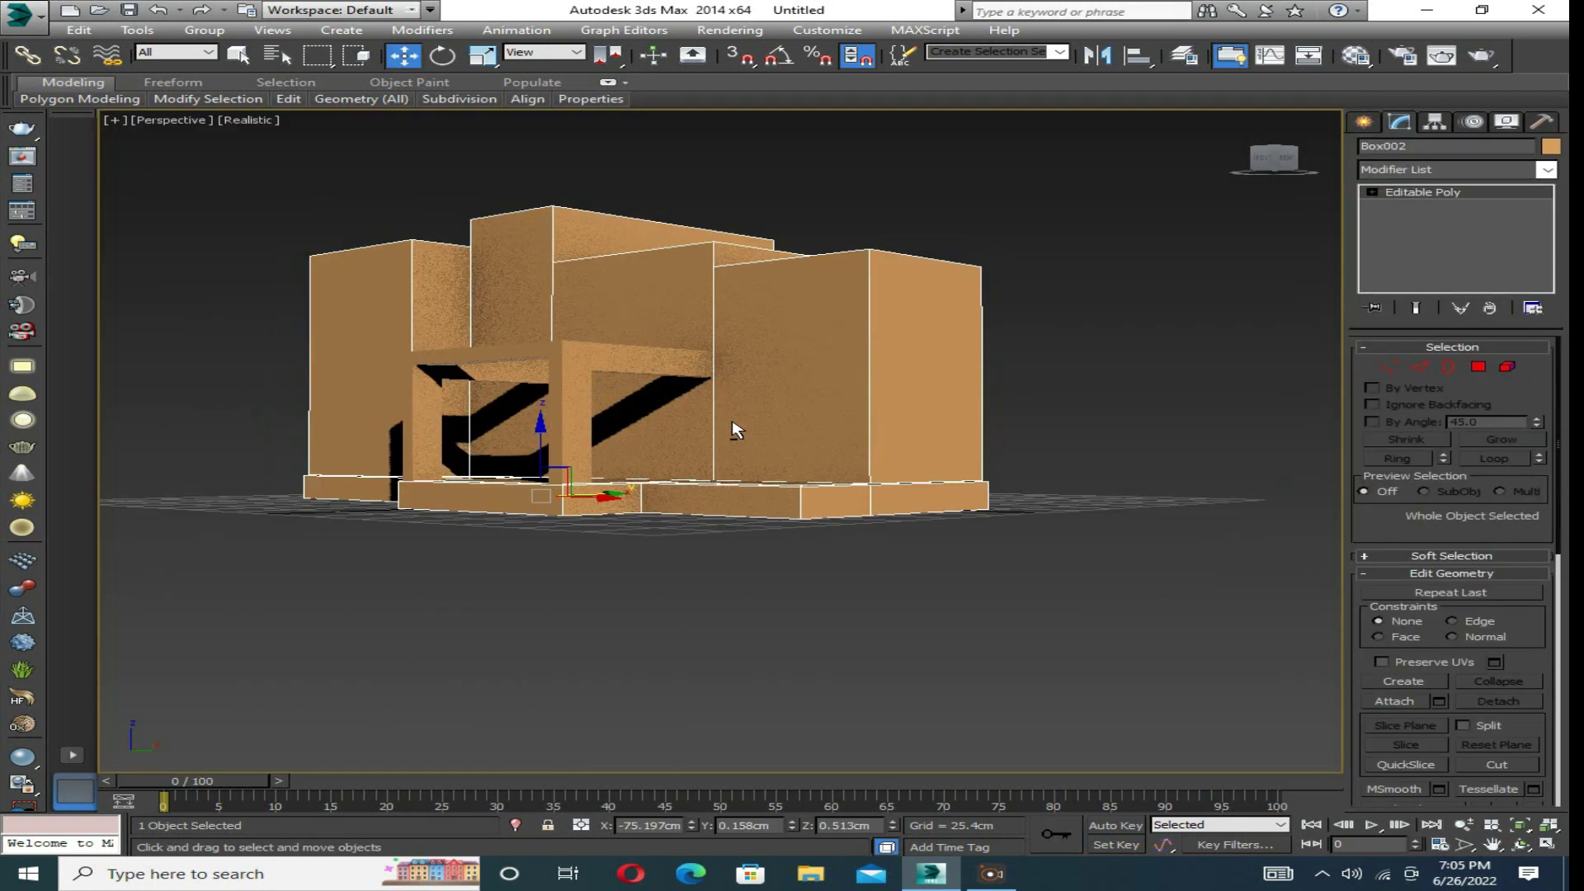
alt+middle_drag(734, 429, 722, 398)
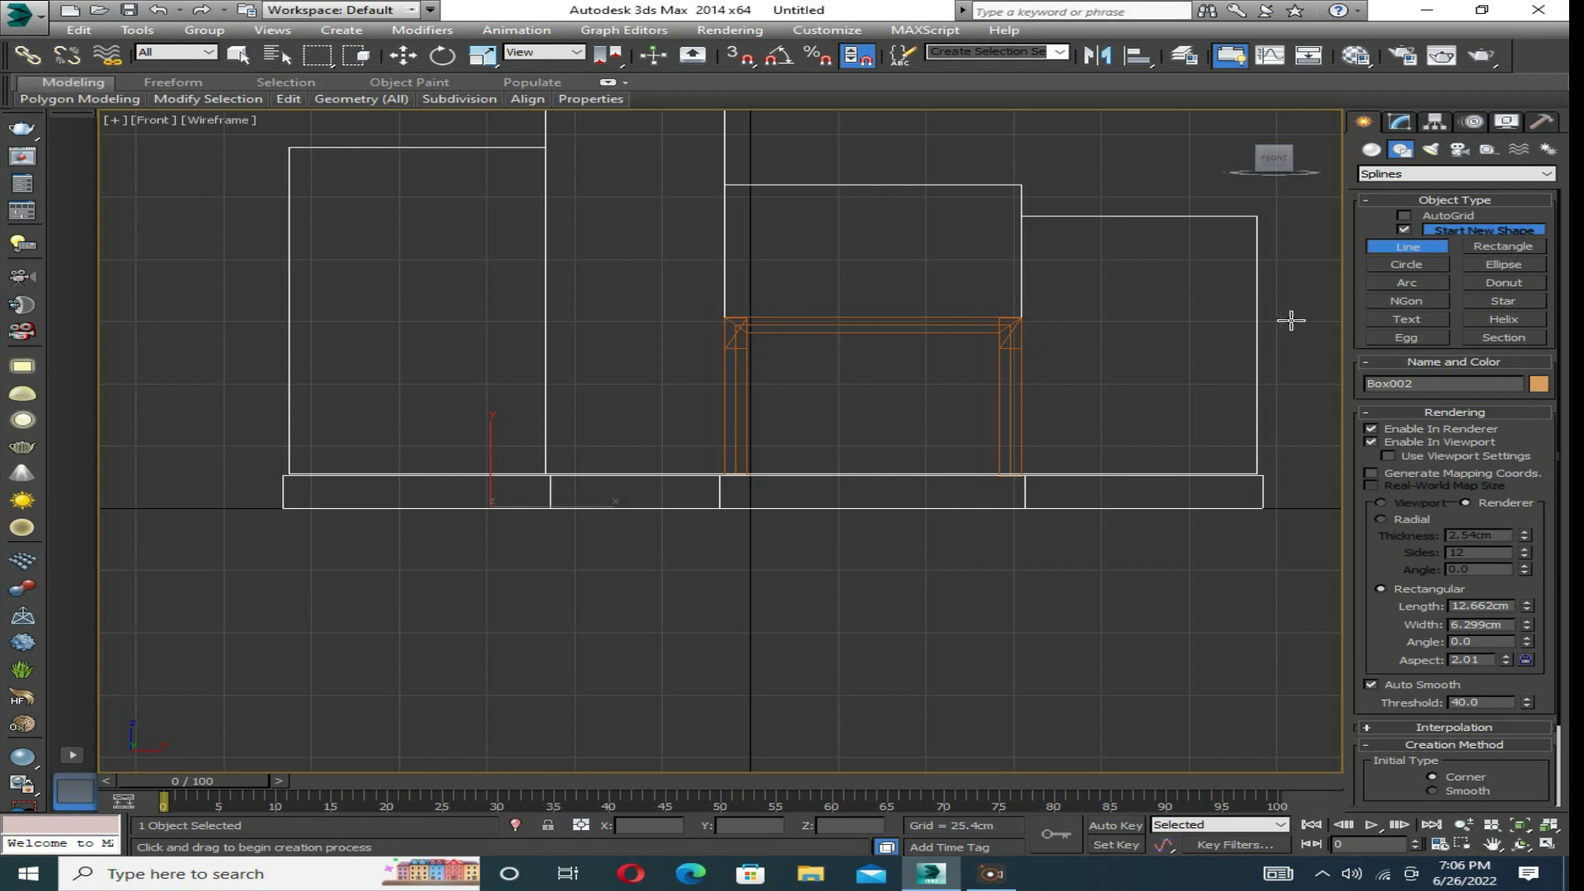
Trace the frame profile line and thicken its rectangular rendered section into a wide green slab.
click(1287, 314)
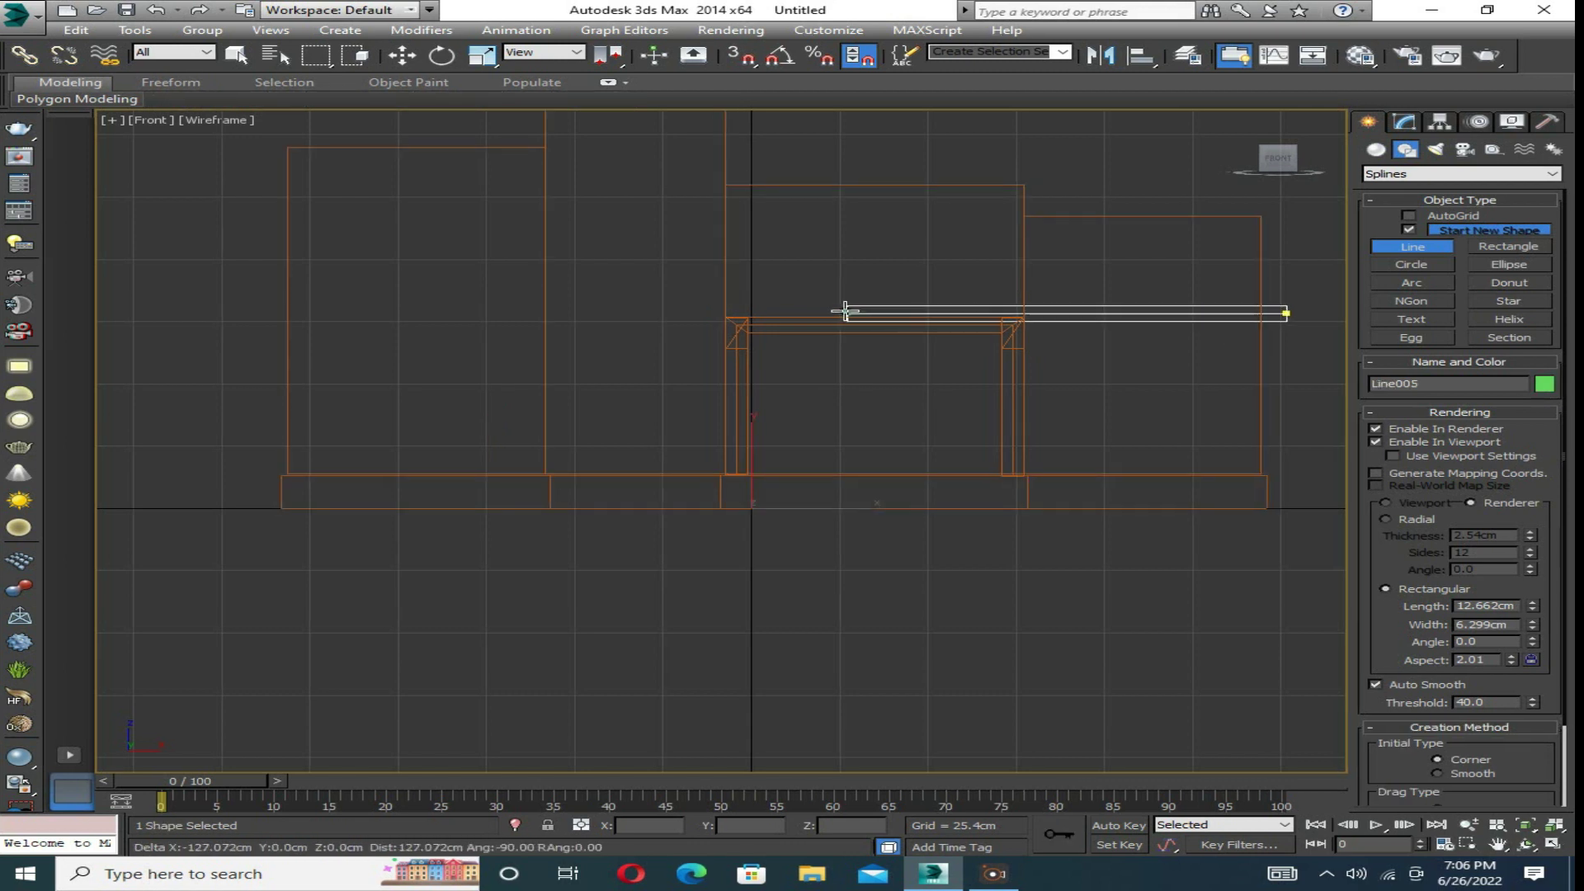
right_click(1071, 178)
key(alt+w)
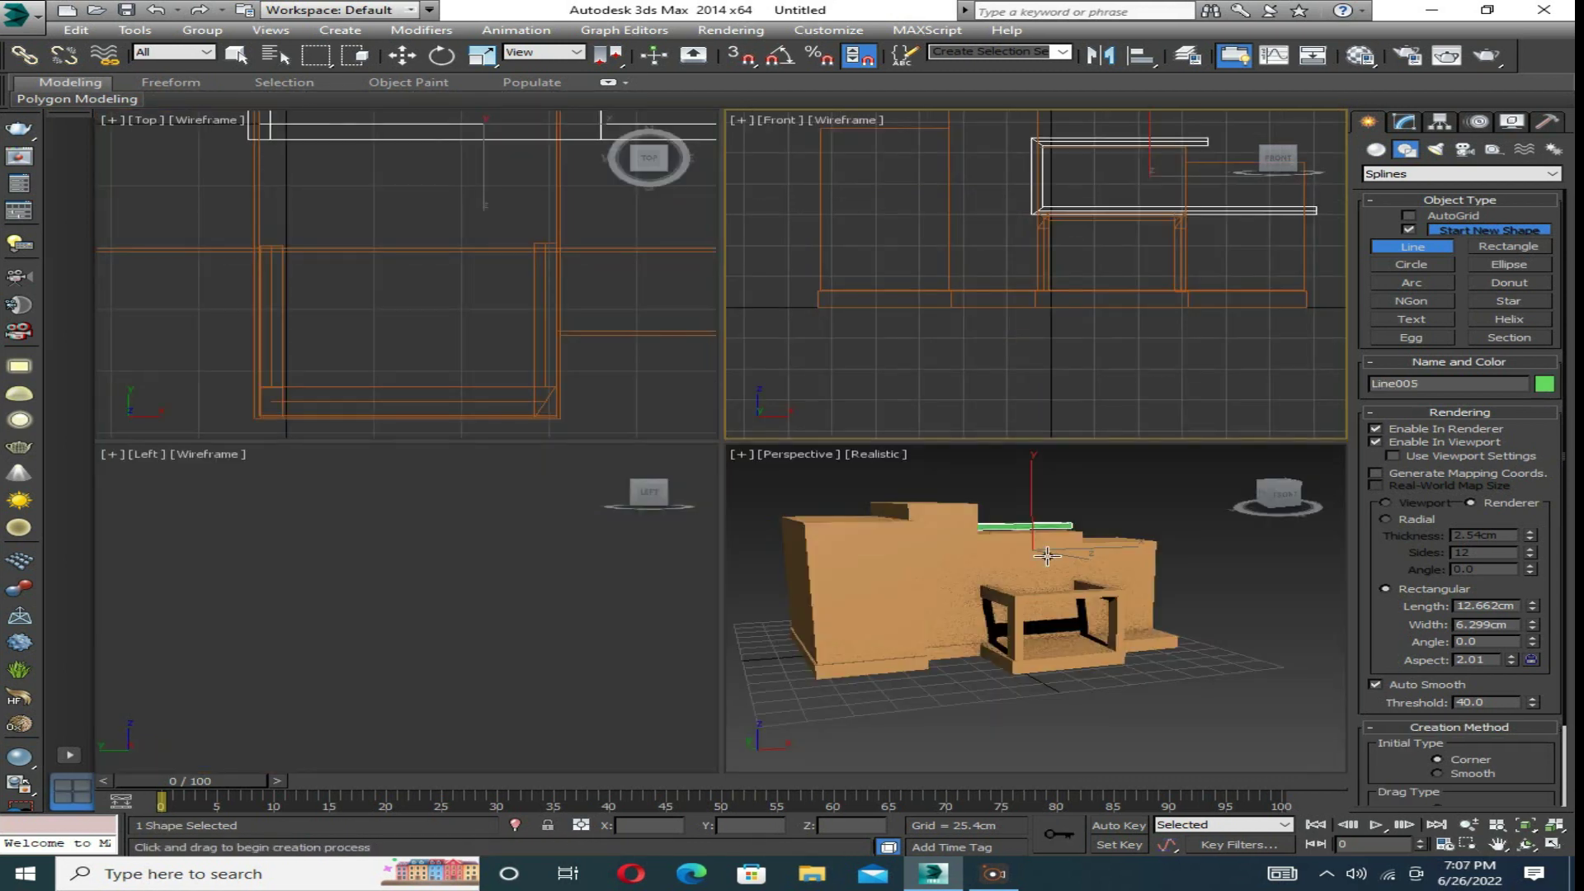
key(w)
key(alt+w)
click(1405, 121)
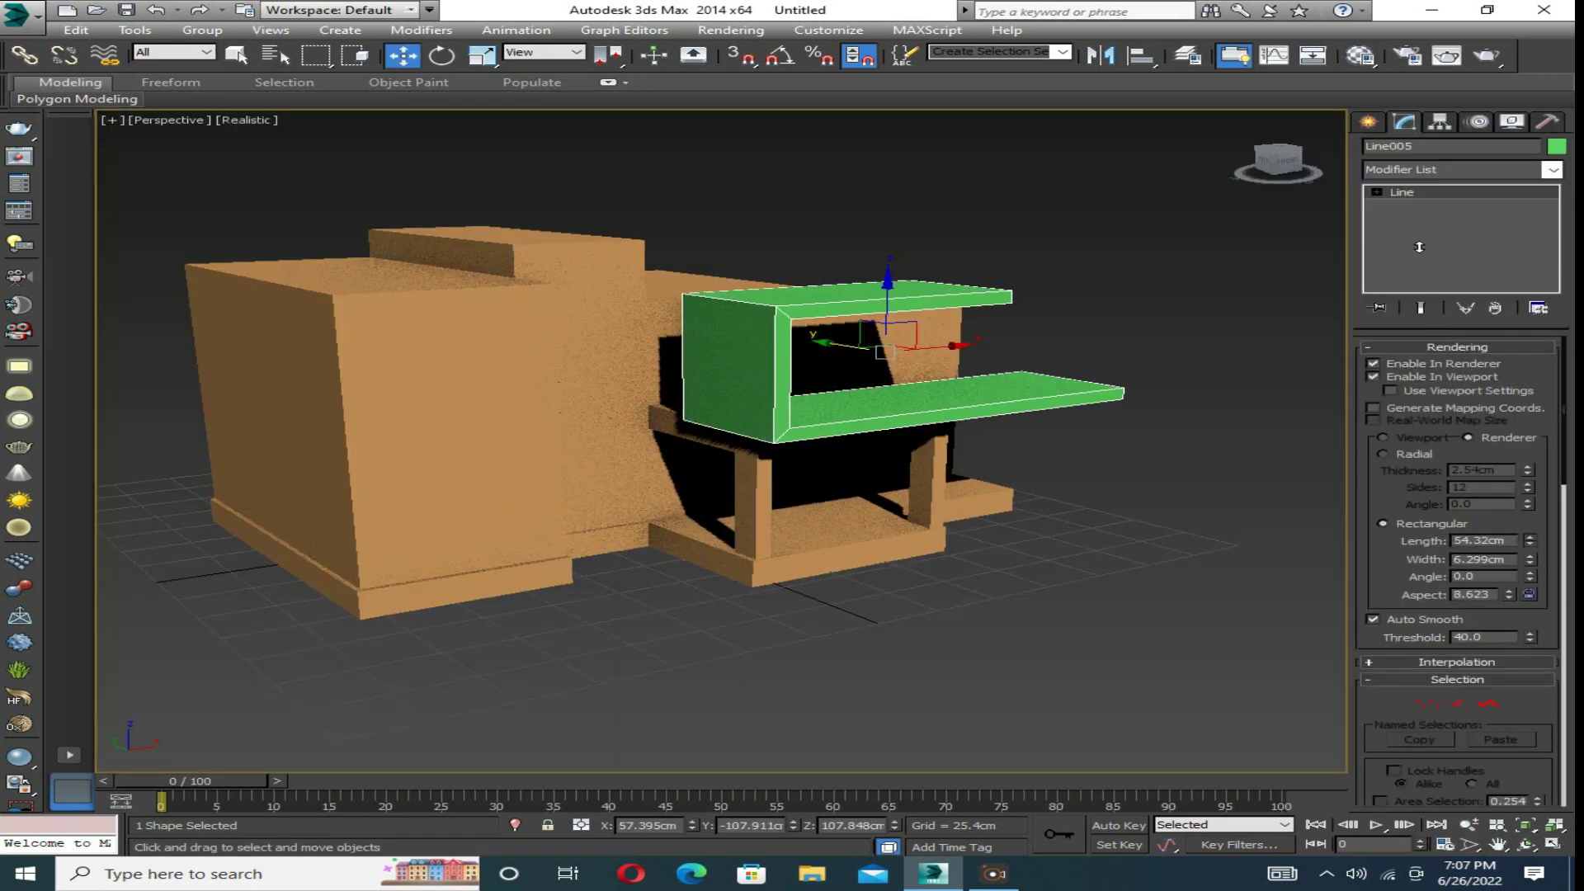
drag(1530, 540, 1530, 486)
scroll(905, 344, up, 4)
mouse_move(935, 346)
alt+middle_down()
mouse_move(1104, 495)
mouse_move(1061, 526)
mouse_move(940, 533)
mouse_move(786, 472)
alt+middle_up()
Convert the green frame to Editable Poly and select its right end face.
right_click(786, 472)
click(1089, 499)
key(4)
click(1238, 438)
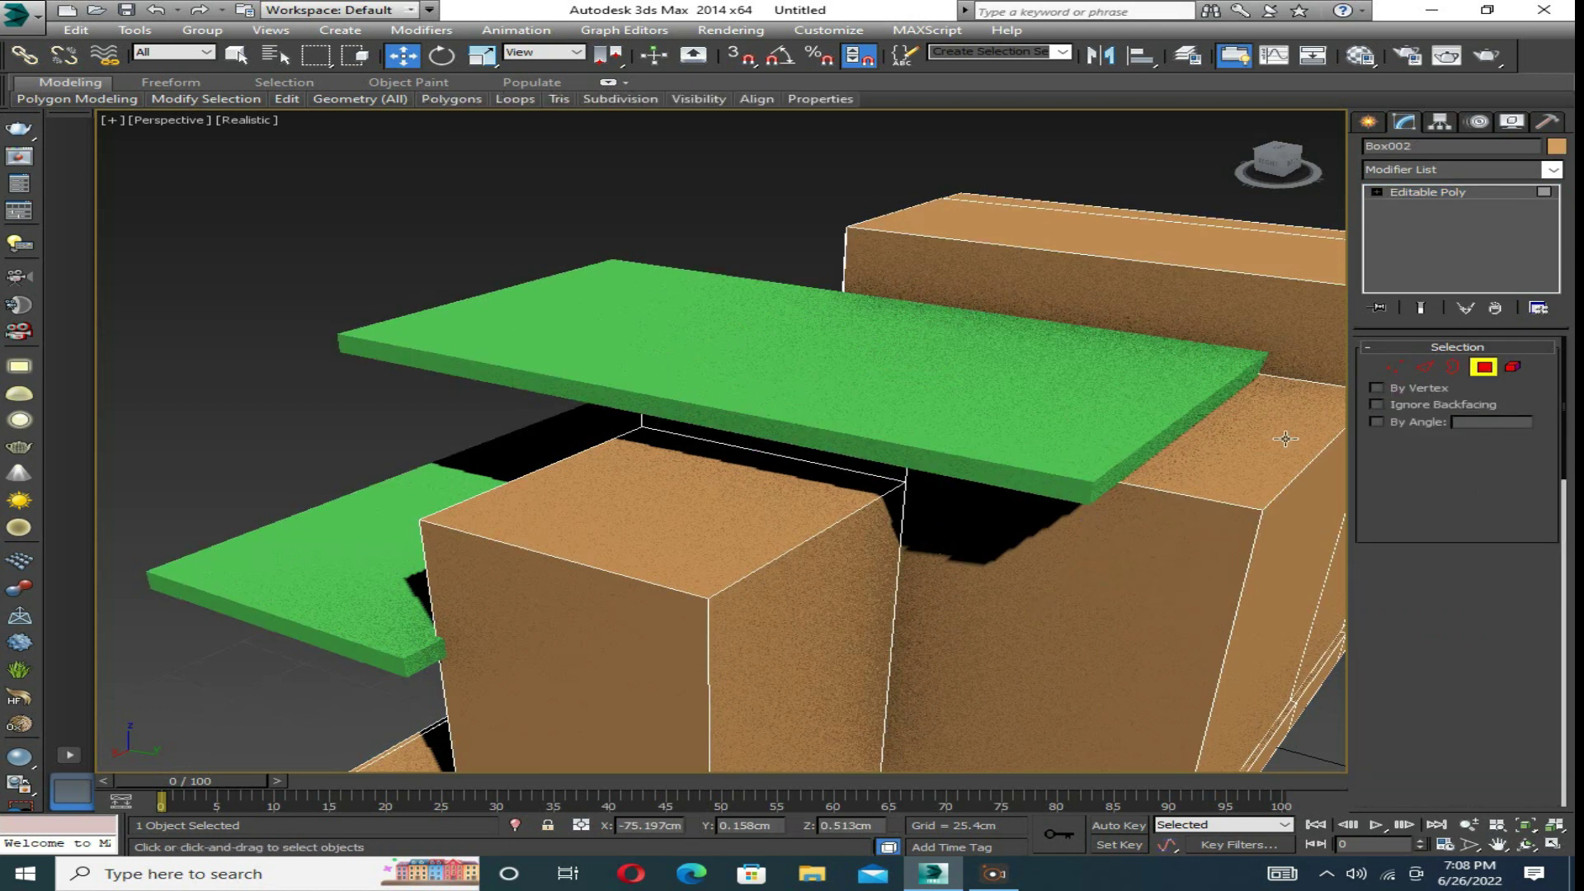
mouse_move(1268, 449)
alt+middle_down()
mouse_move(1072, 546)
mouse_move(838, 454)
alt+middle_up()
scroll(1072, 546, down, 3)
Clear the frame selection and select the orange house body.
click(1483, 371)
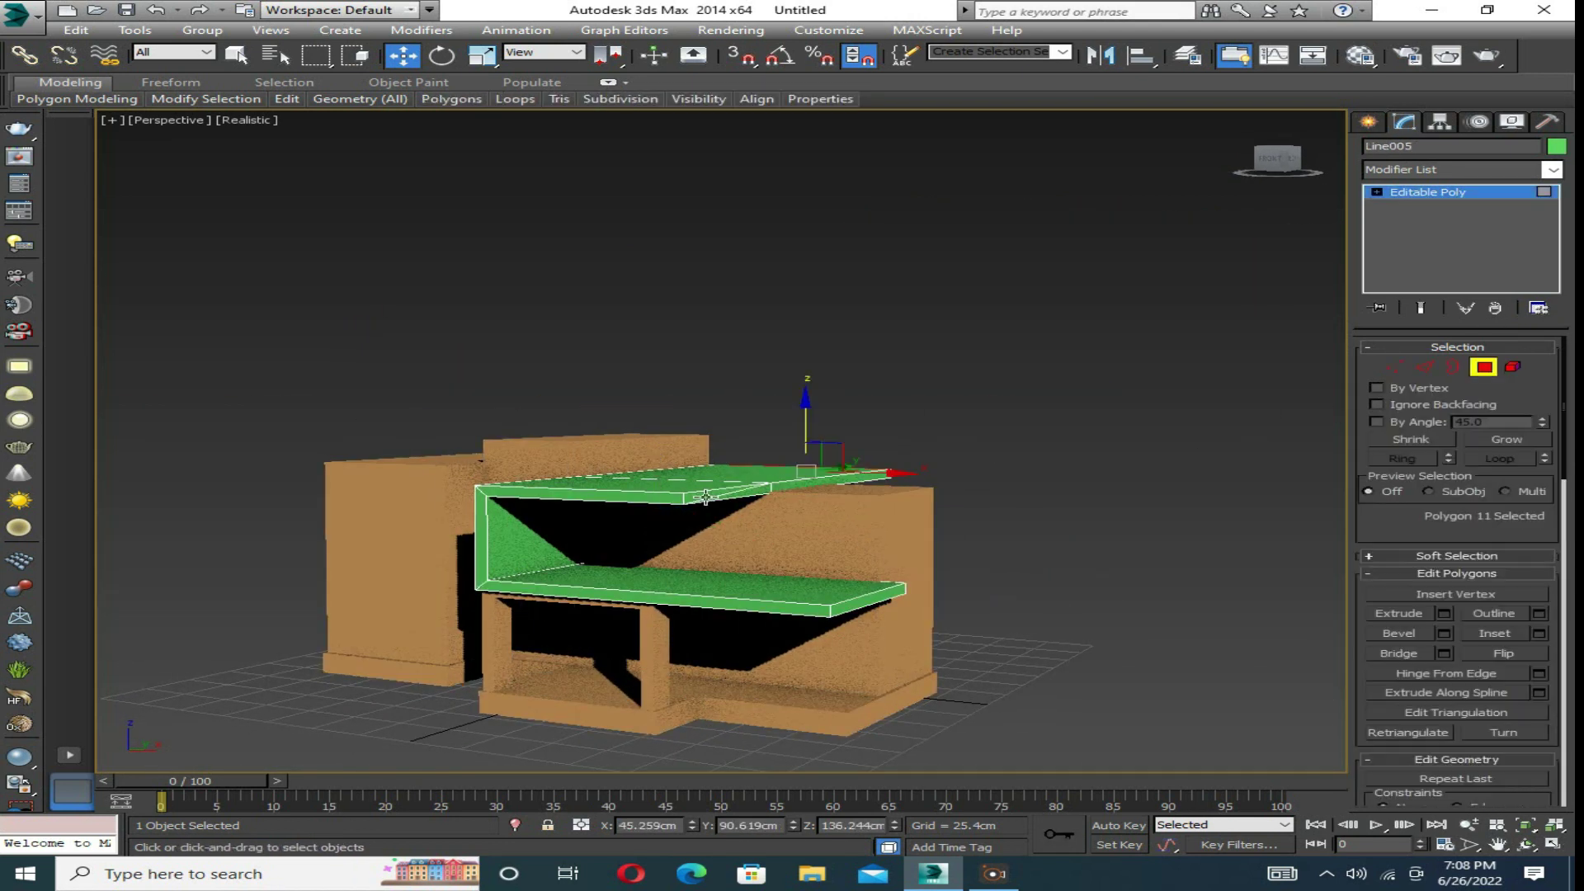
click(1004, 502)
mouse_move(1004, 502)
alt+middle_down()
mouse_move(1184, 487)
mouse_move(858, 592)
mouse_move(689, 681)
alt+middle_up()
click(793, 622)
Pick the Line spline tool and enlarge the Front view.
click(1368, 122)
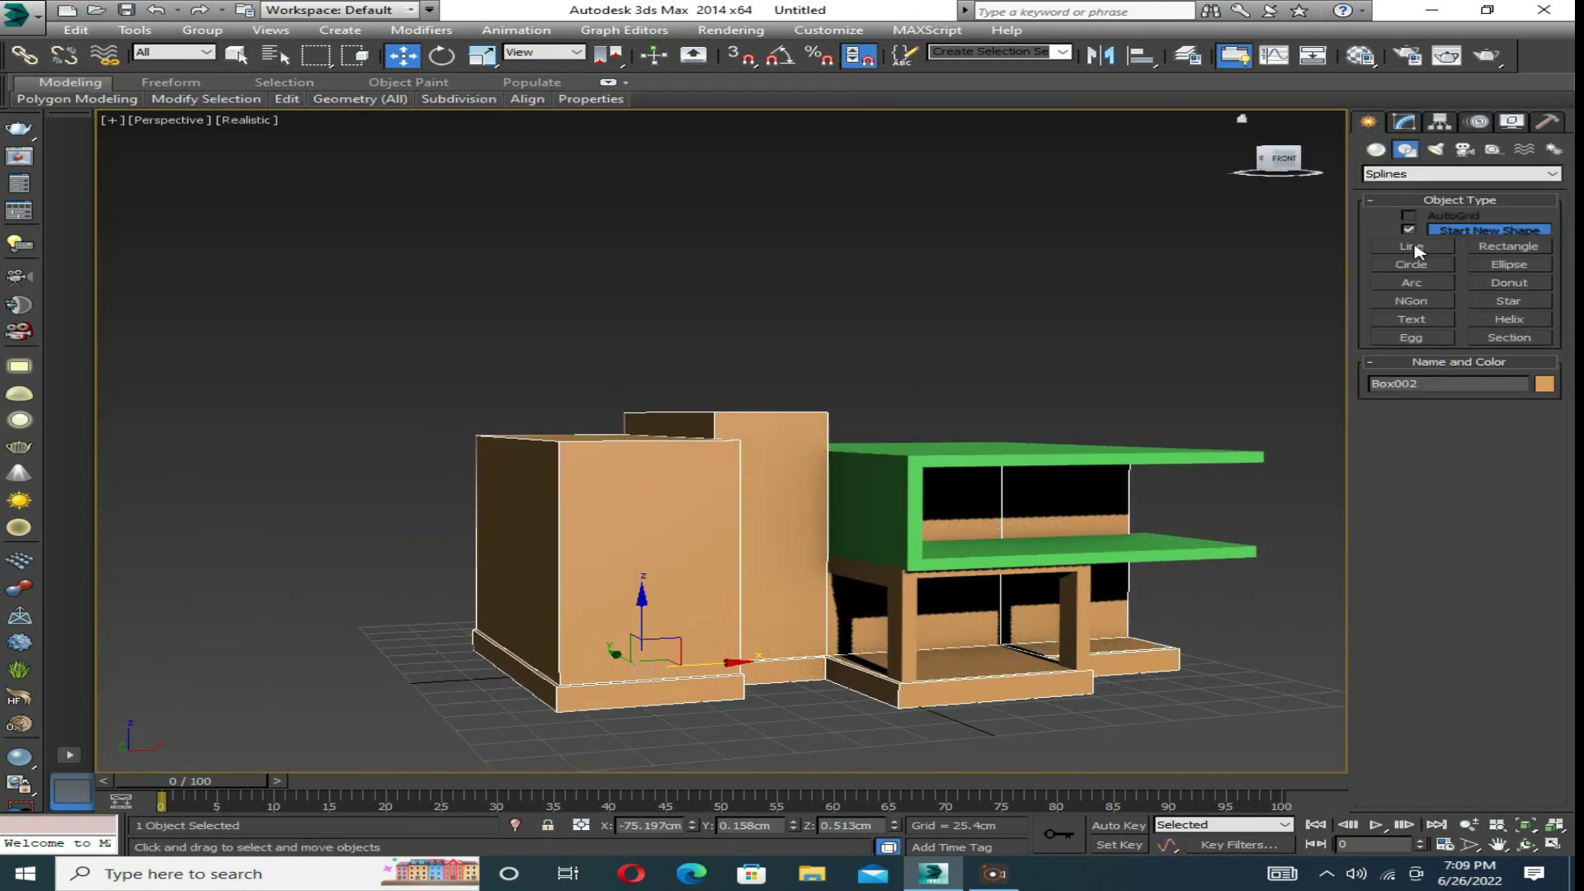
click(1412, 246)
key(alt+w)
key(alt+w)
key(alt+w)
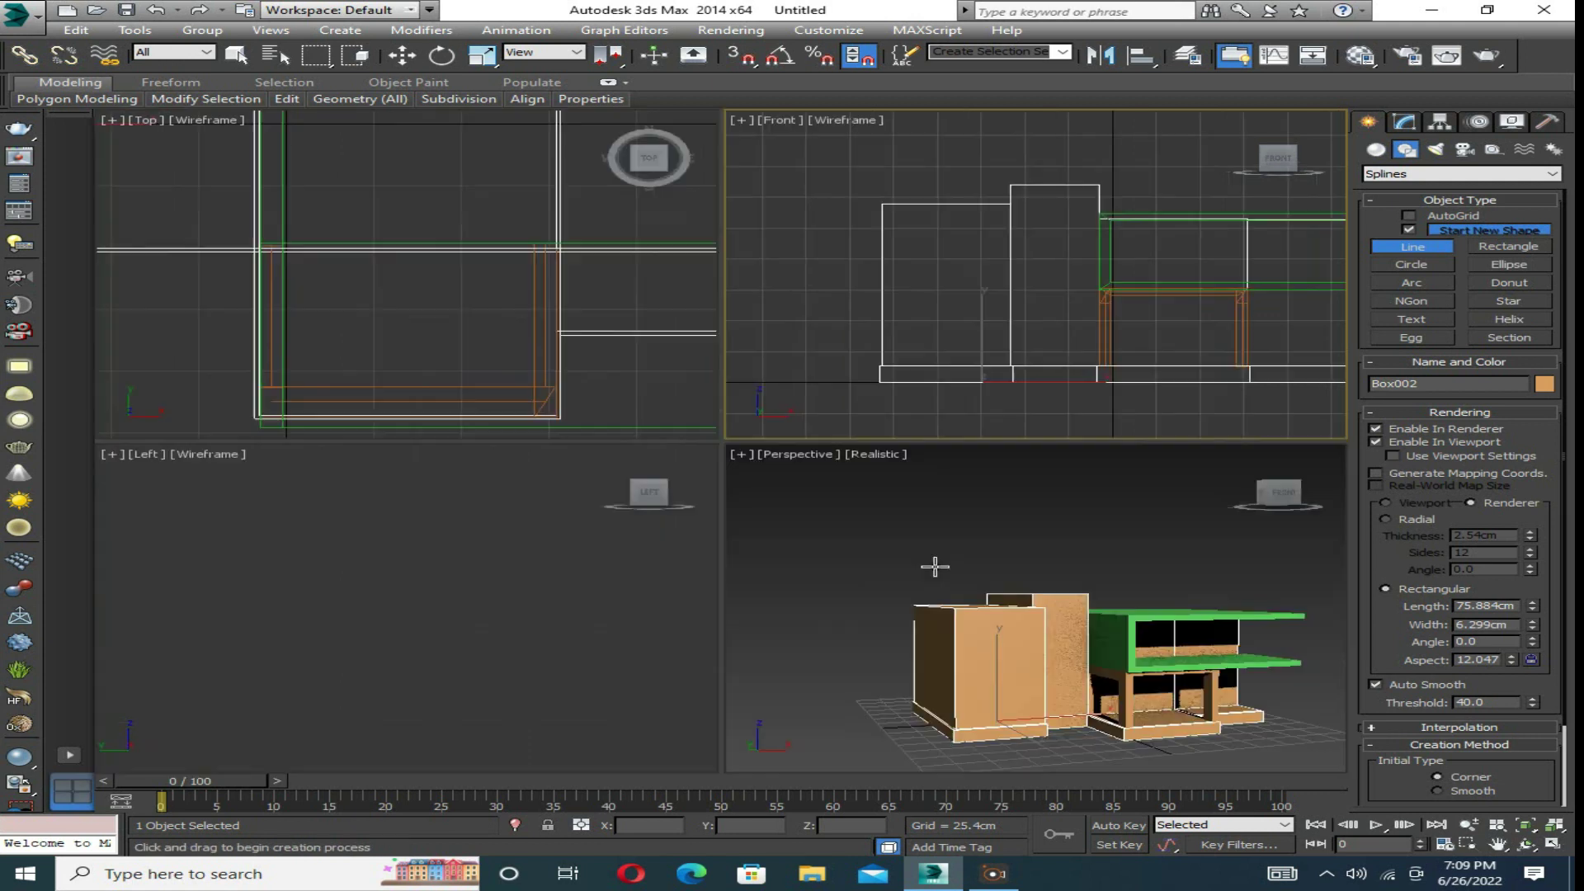
scroll(1051, 646, down, 2)
key(alt+w)
scroll(912, 488, up, 3)
Inset the tall wall's front face, then extrude it negatively into a deep recess.
click(639, 524)
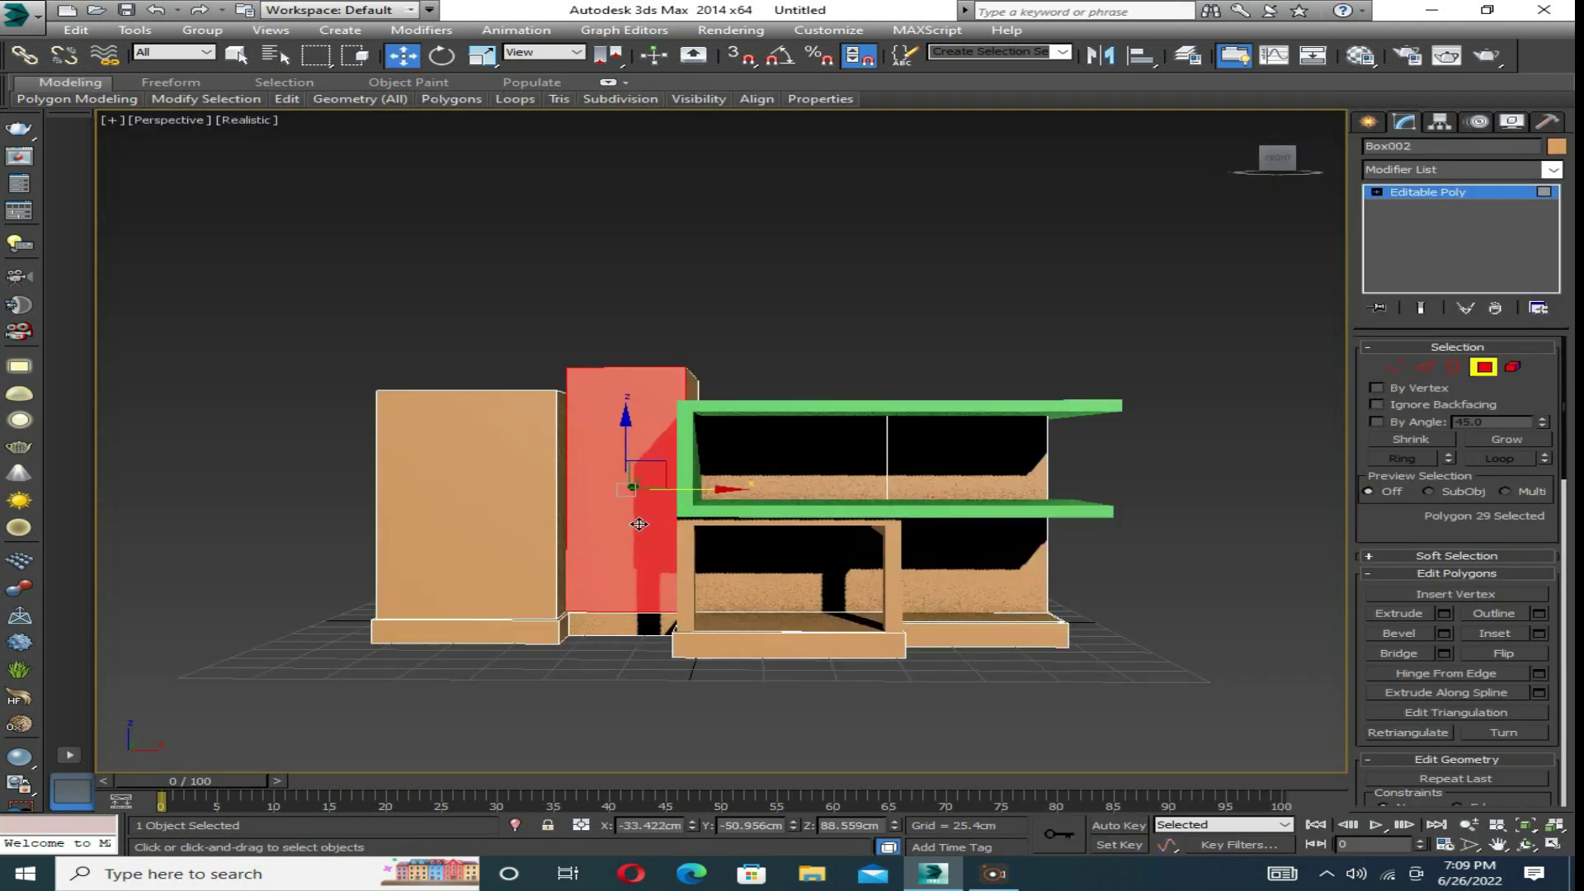
click(735, 501)
scroll(735, 500, up, 3)
click(1444, 613)
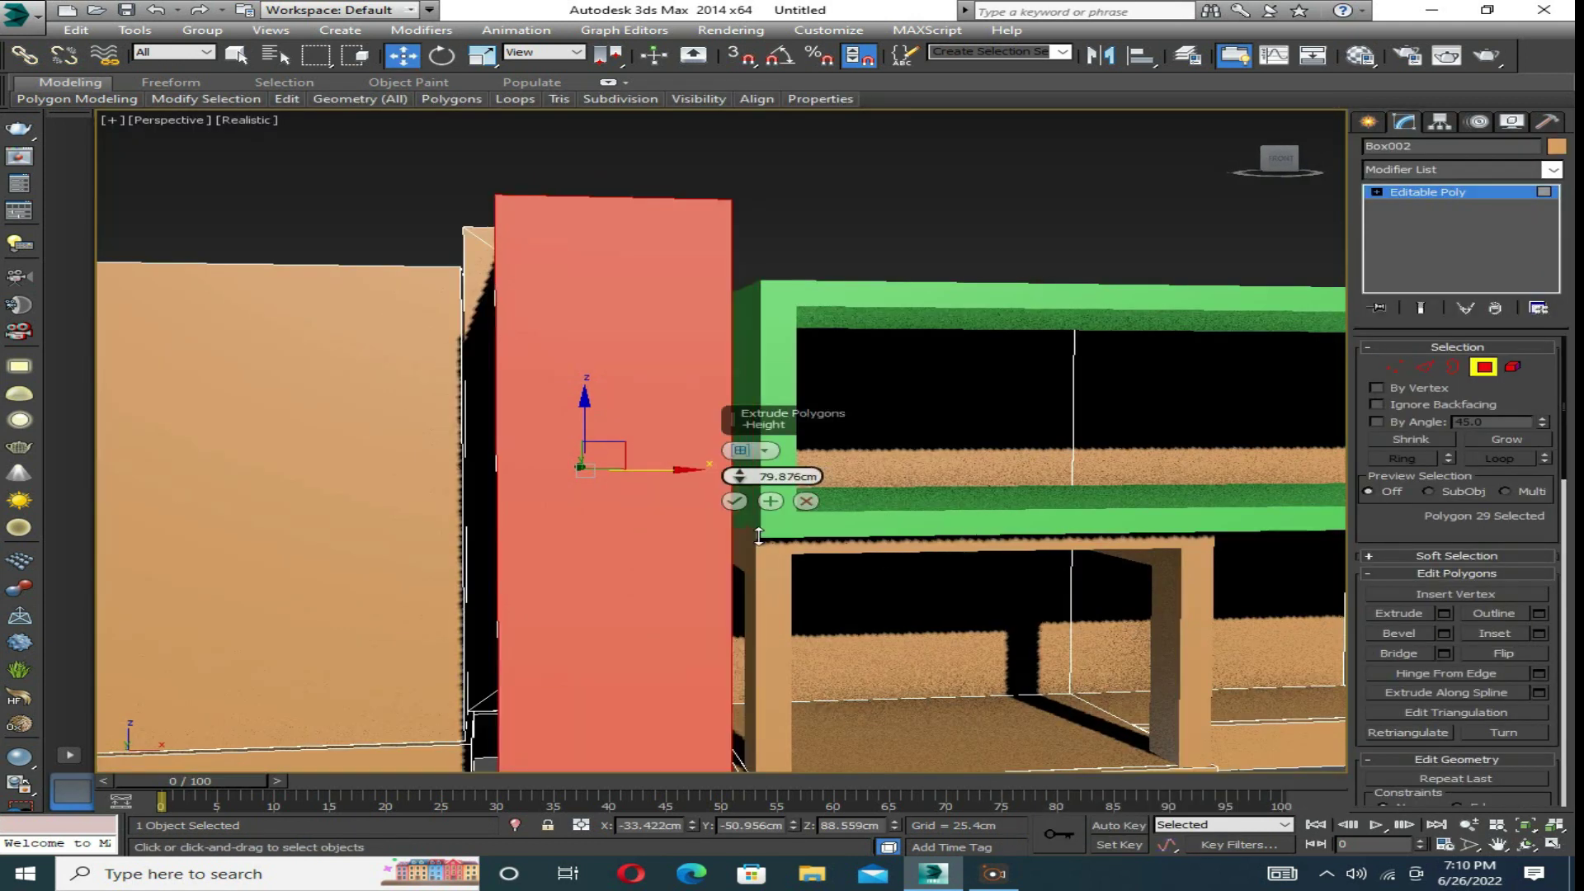
drag(739, 476, 809, 731)
scroll(1345, 424, down, 5)
alt+middle_drag(1345, 424, 1361, 438)
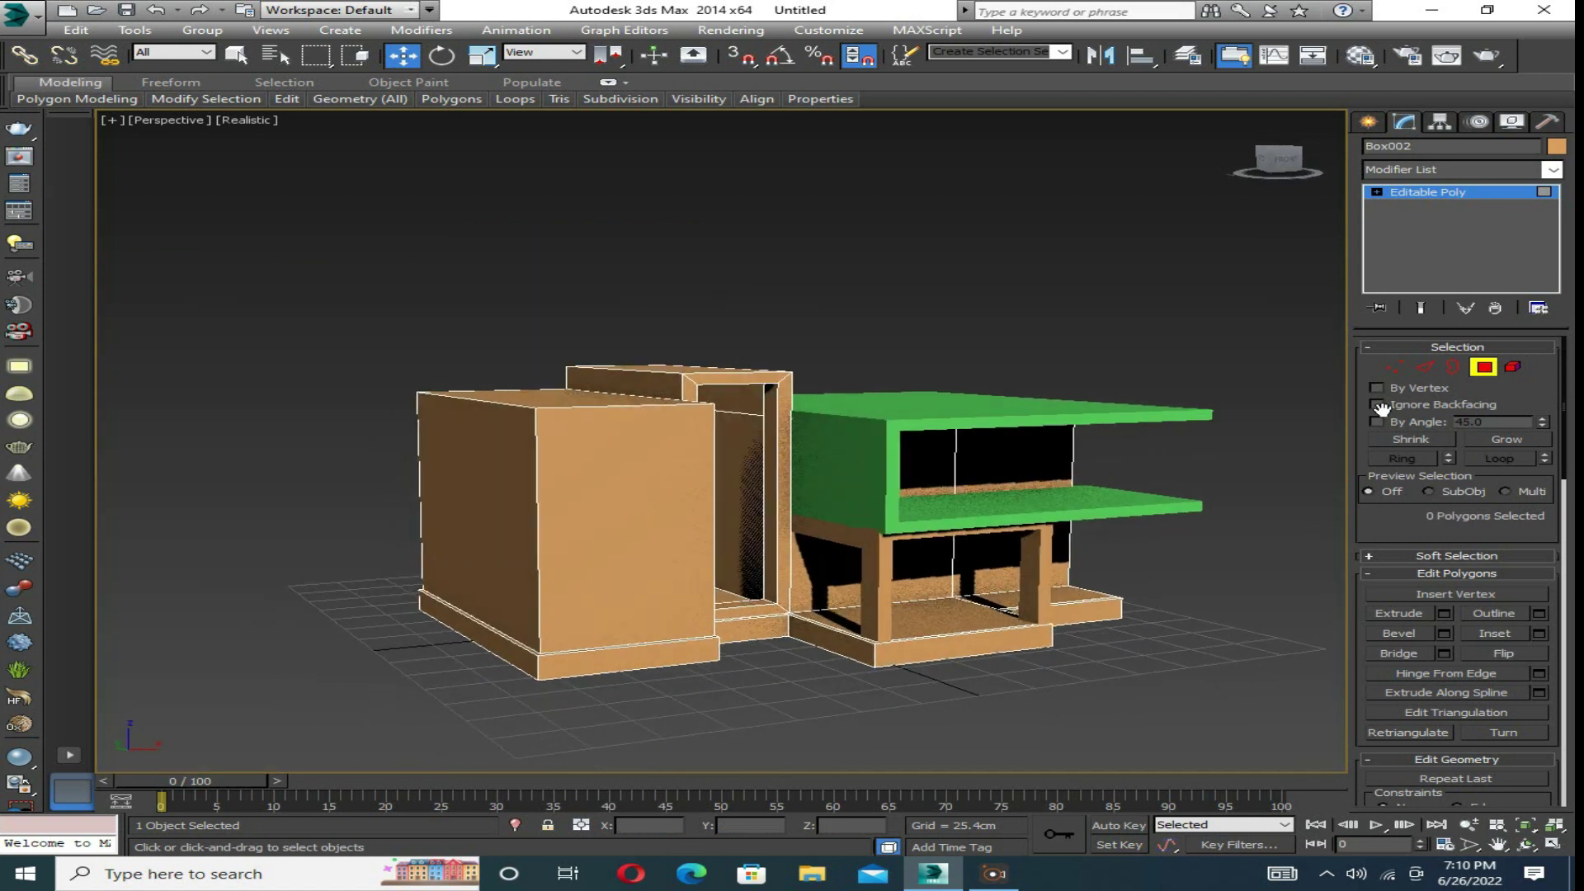
Connect the block front's bottom edges with 2 segments, pinched apart.
key(2)
ctrl+click(627, 652)
scroll(627, 652, up, 5)
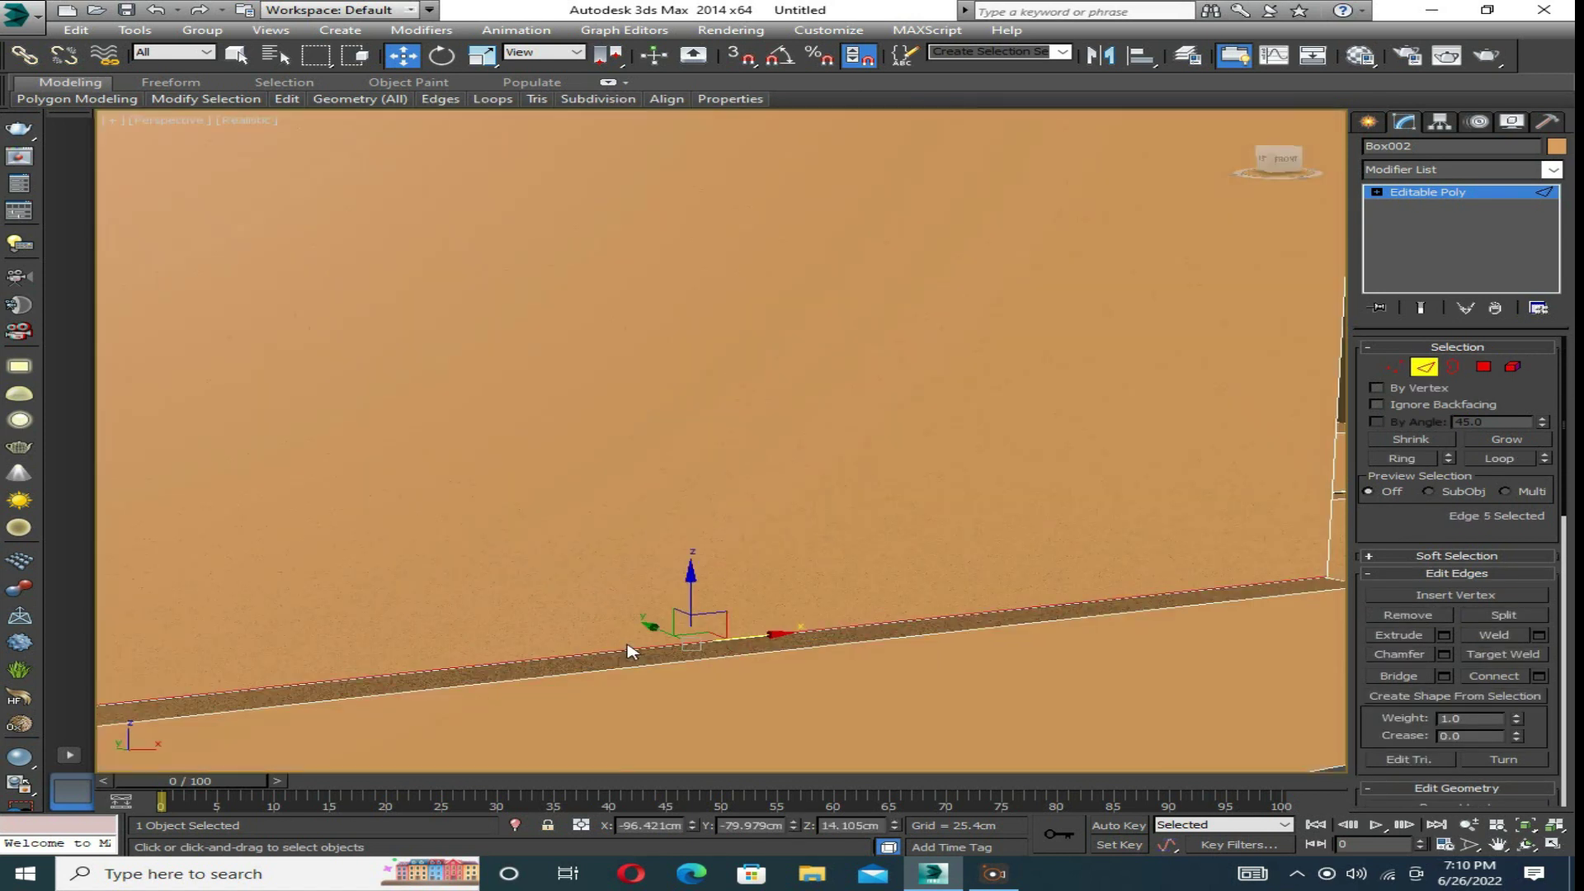
scroll(627, 652, down, 7)
click(740, 451)
scroll(740, 462, up, 2)
drag(740, 476, 757, 301)
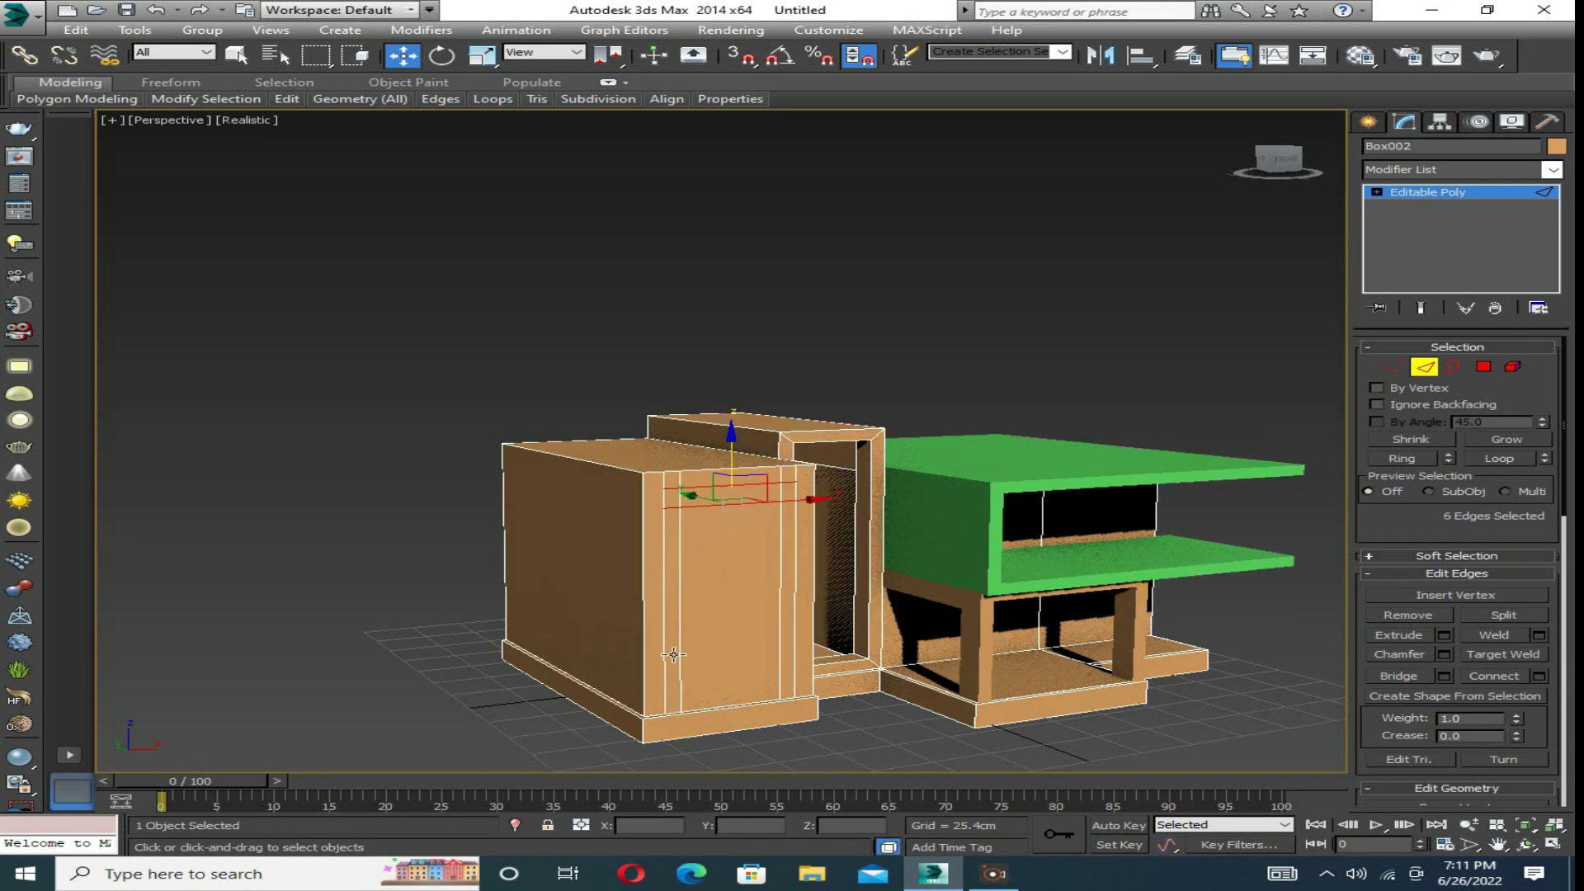
click(1539, 676)
Select the new cut vertices in the four-view layout, then return to Polygon mode.
key(alt+w)
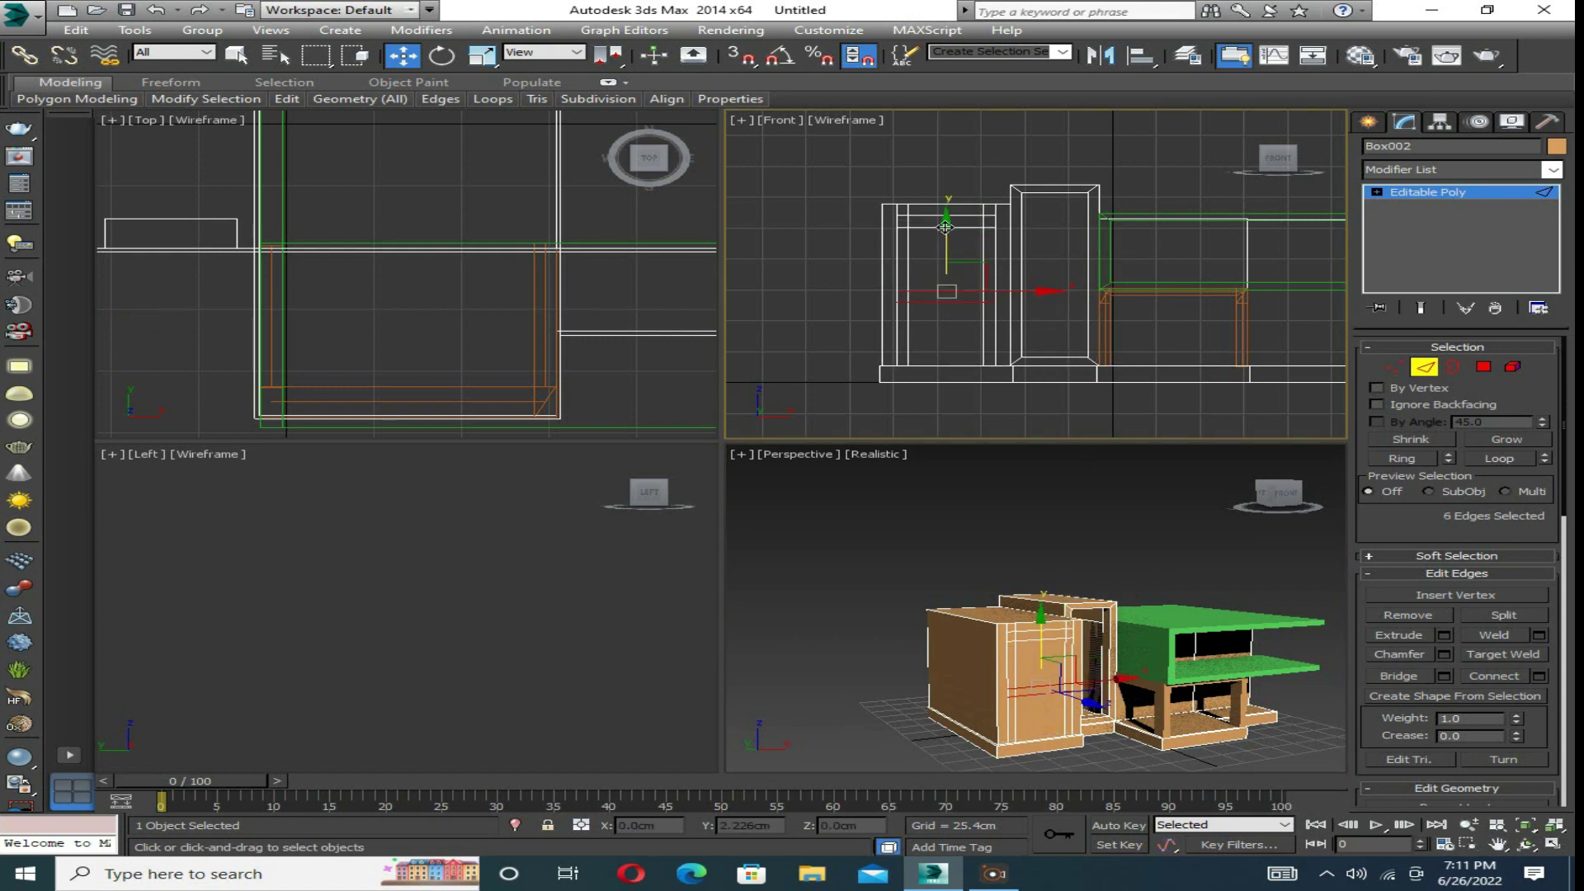
key(1)
scroll(945, 226, up, 4)
scroll(904, 154, down, 3)
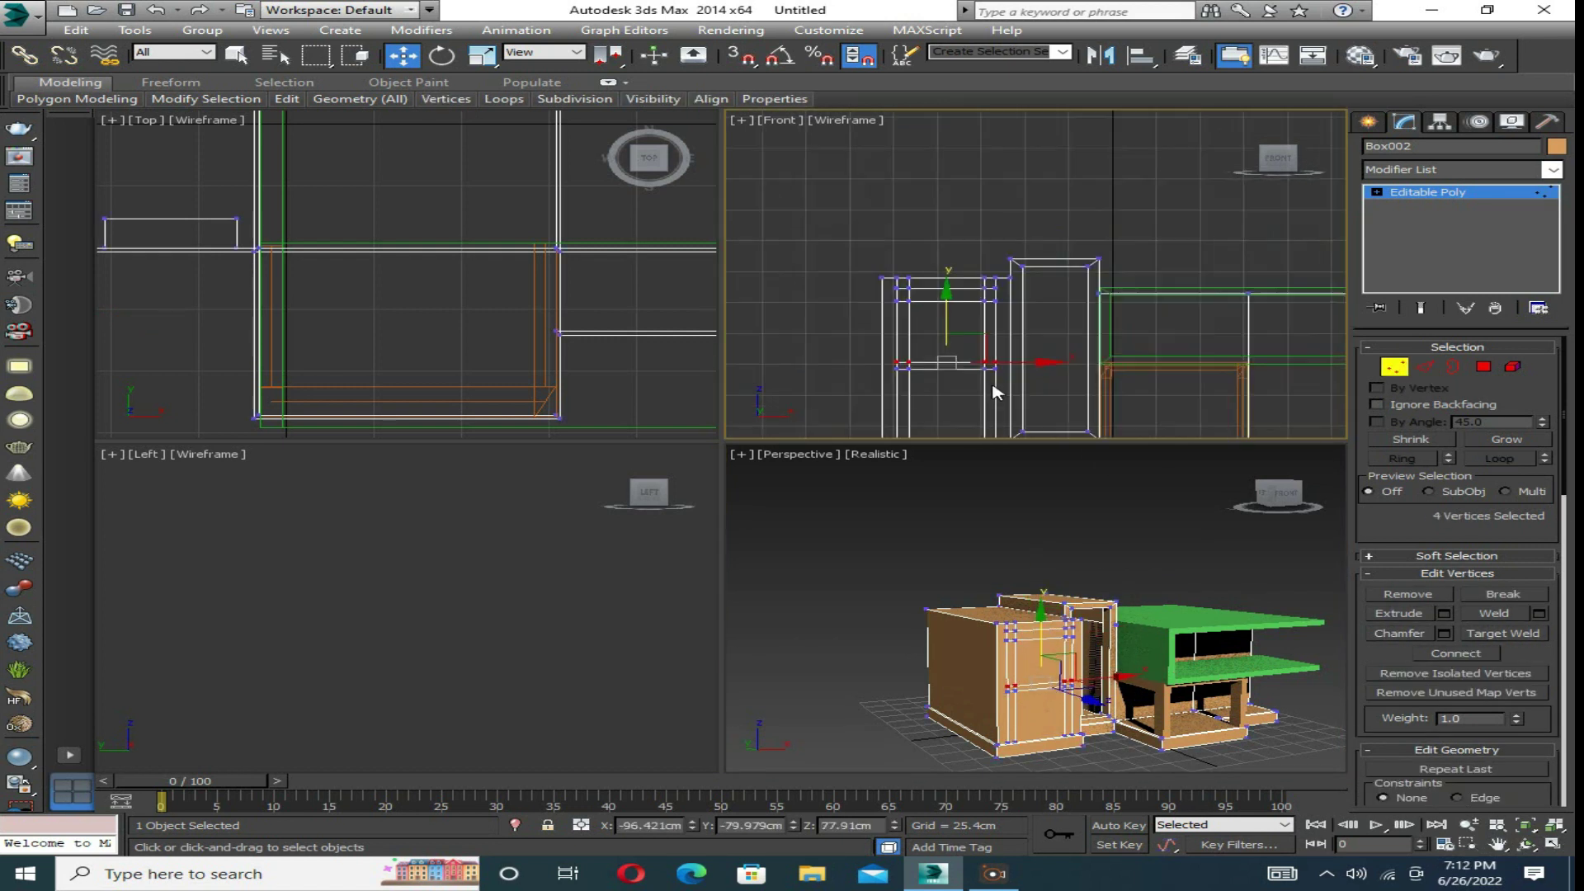
click(1069, 566)
key(alt+w)
key(4)
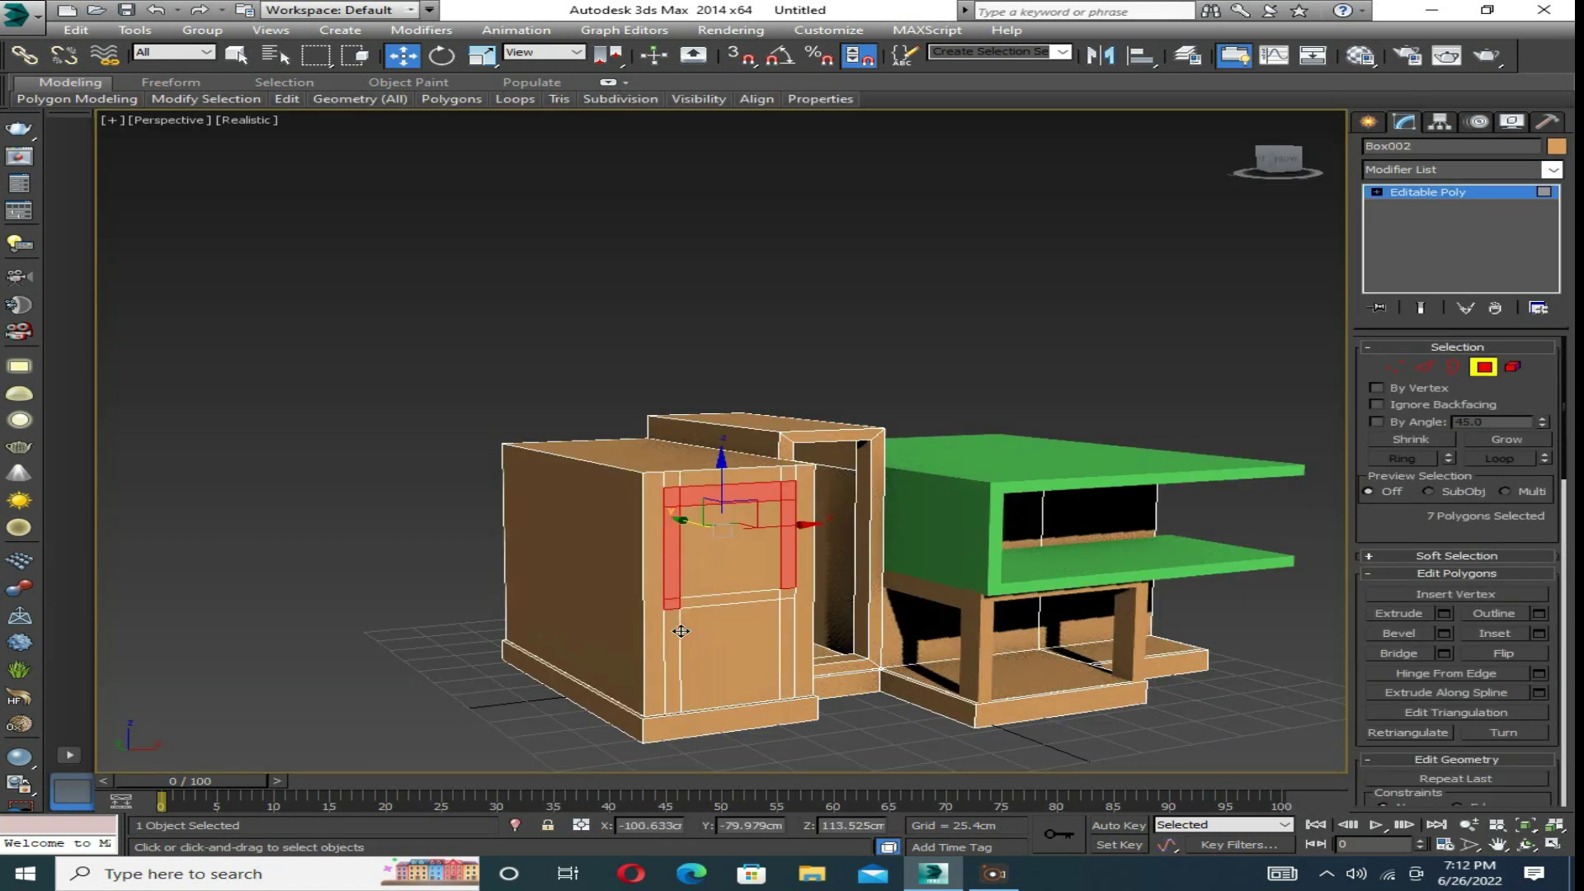
Extrude the doorway's bottom faces about 2.5cm into a low step.
alt+middle_drag(837, 689, 856, 533)
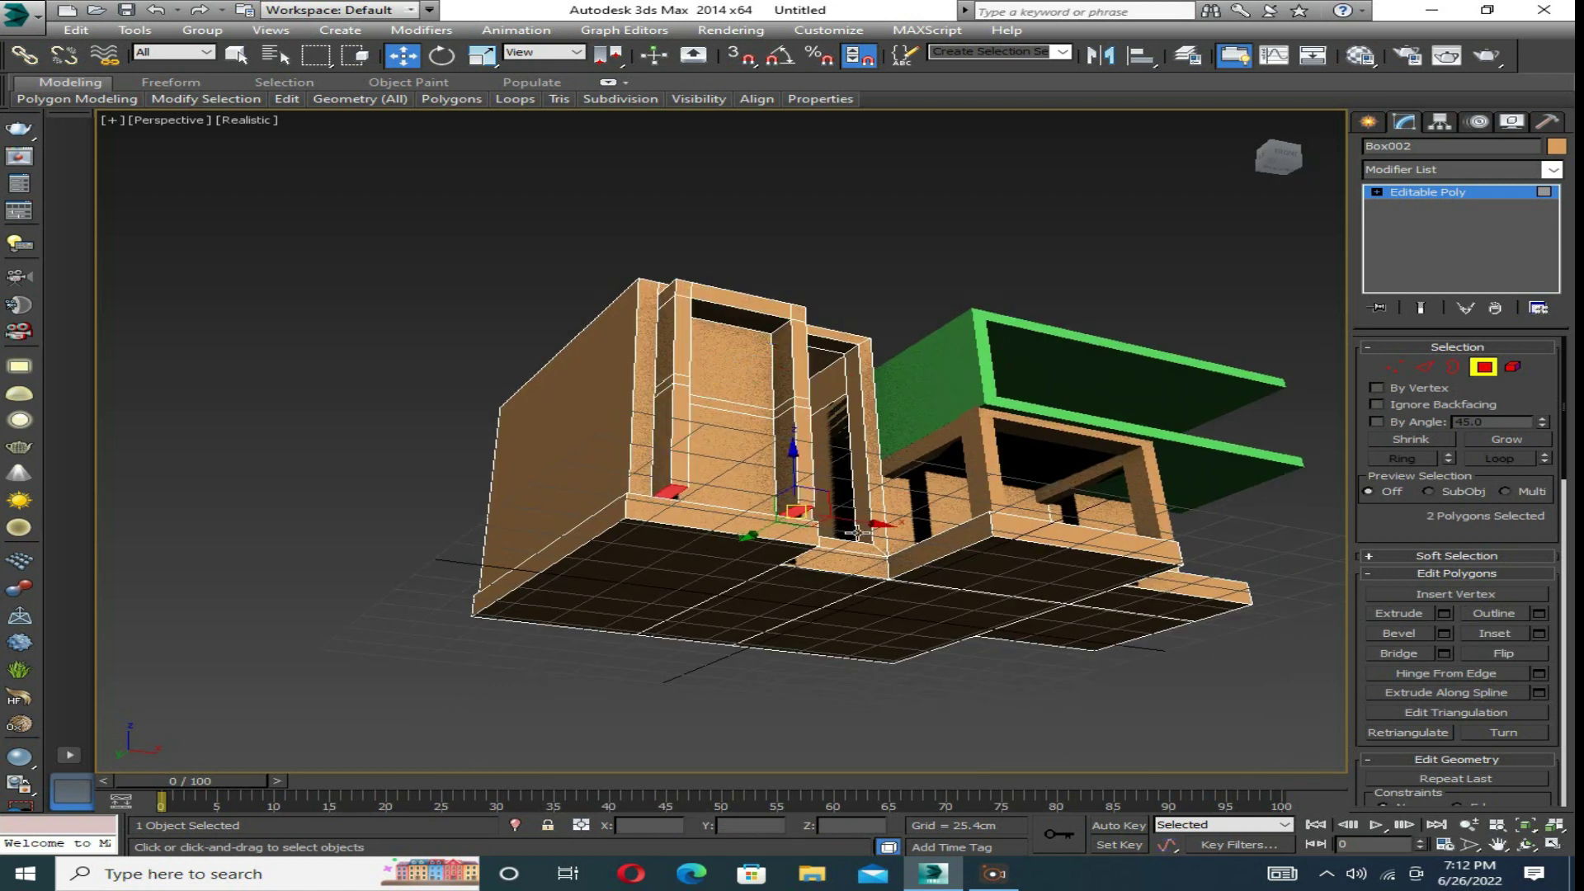
click(734, 501)
scroll(743, 495, up, 5)
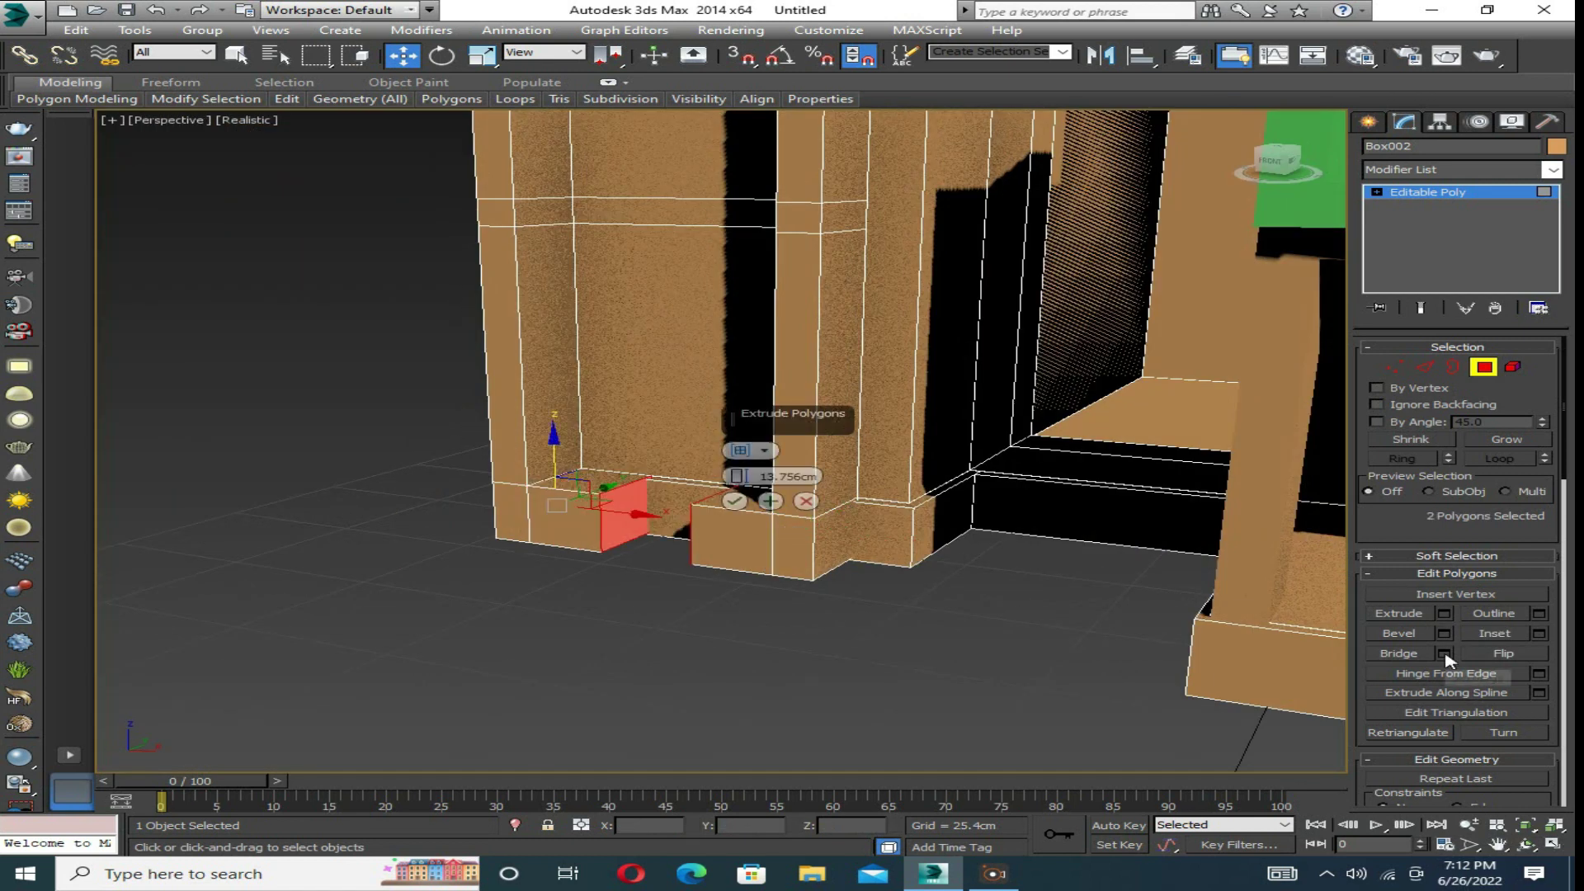
scroll(749, 626, down, 3)
ctrl+click(685, 586)
scroll(749, 578, up, 3)
key(shift+e)
drag(753, 487, 753, 500)
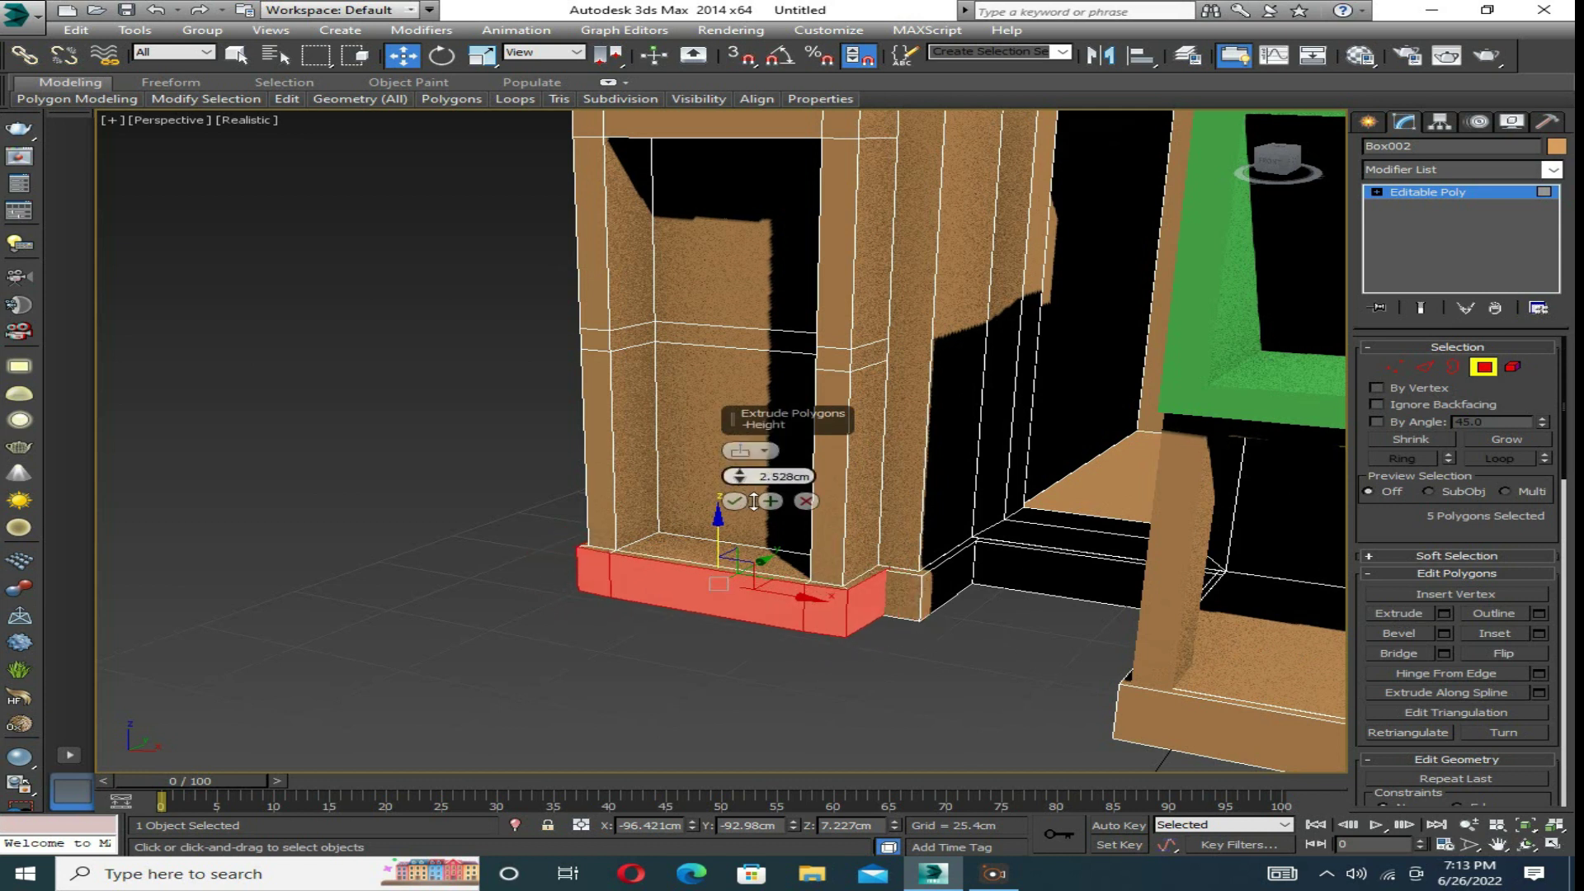
click(1394, 368)
Select the step's corner vertices and adjust them in the Top view.
key(alt+w)
click(505, 277)
key(alt+w)
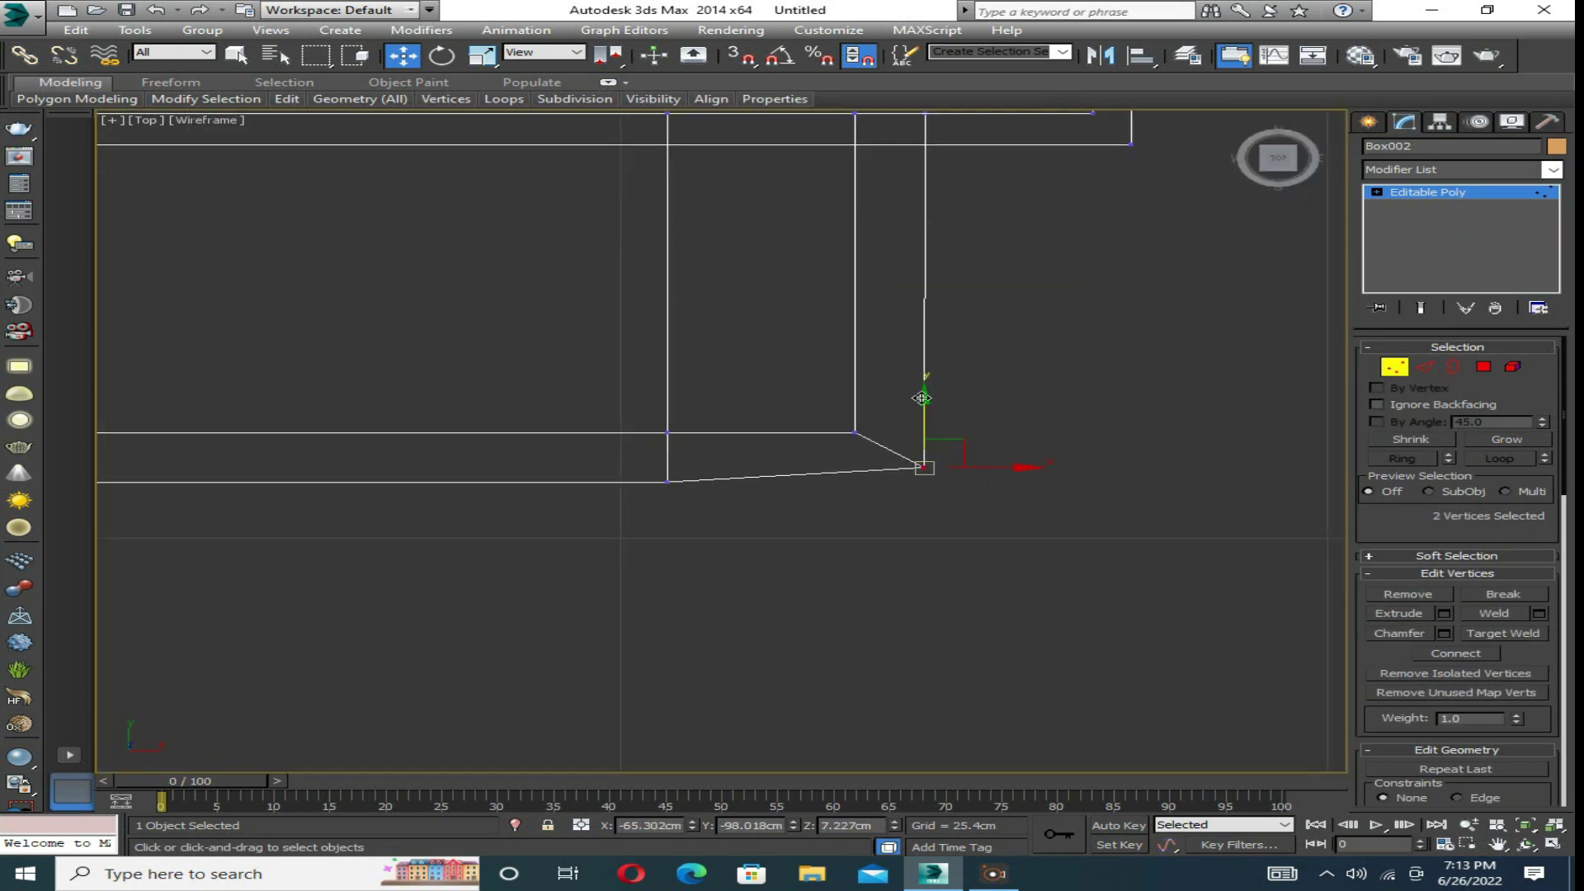
scroll(1024, 483, down, 3)
middle_drag(908, 495, 804, 509)
scroll(560, 480, up, 2)
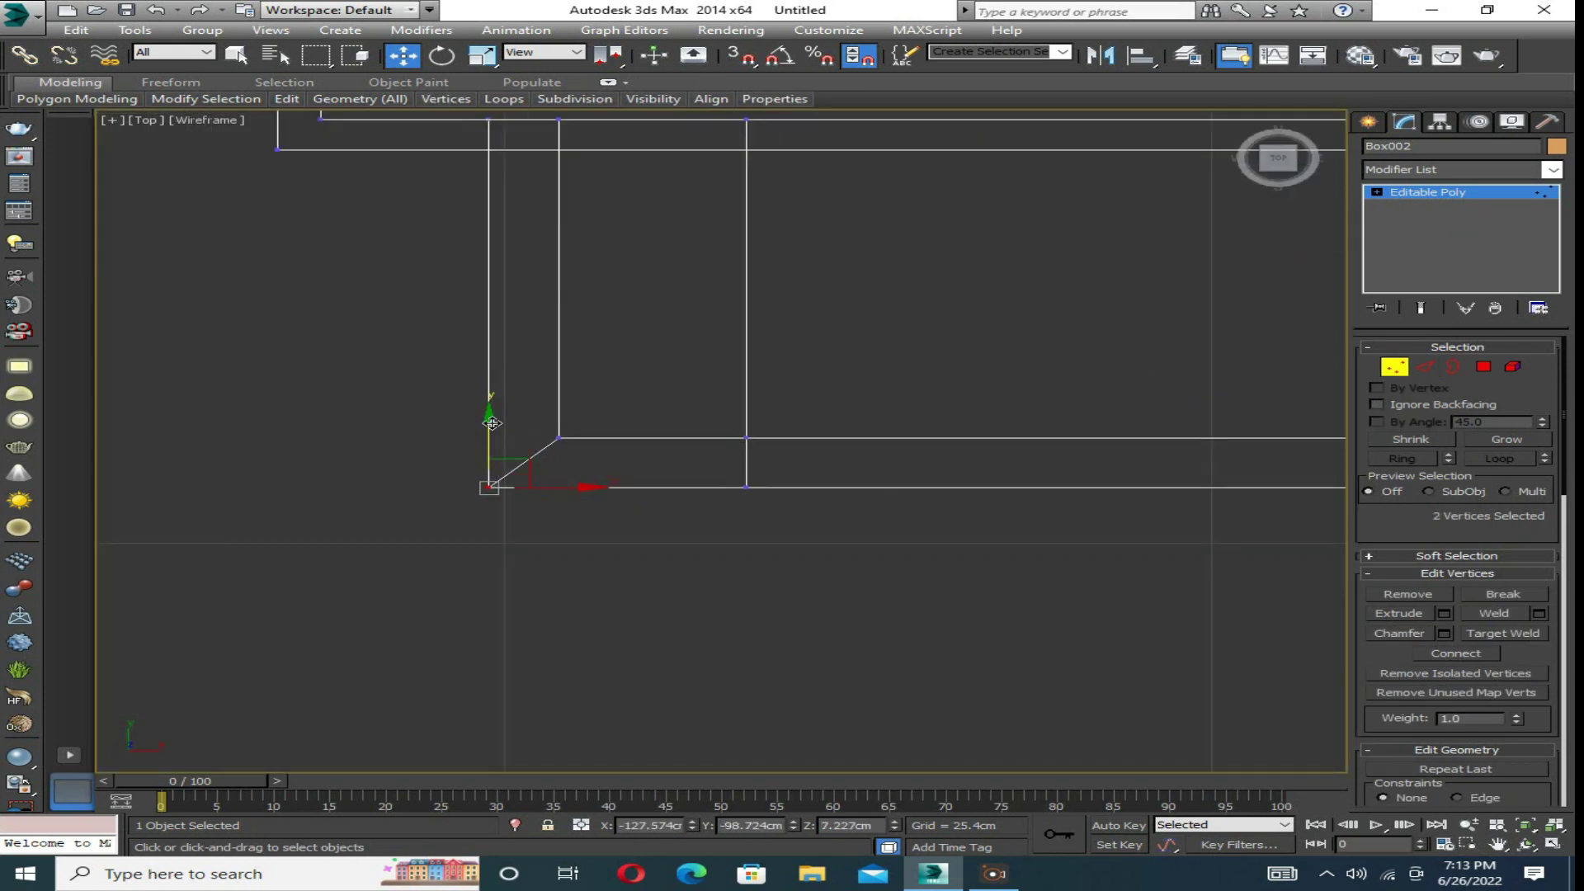
Switch to Edge level and orbit to the building's far side.
key(2)
key(p)
scroll(979, 626, up, 5)
right_click(429, 436)
click(380, 400)
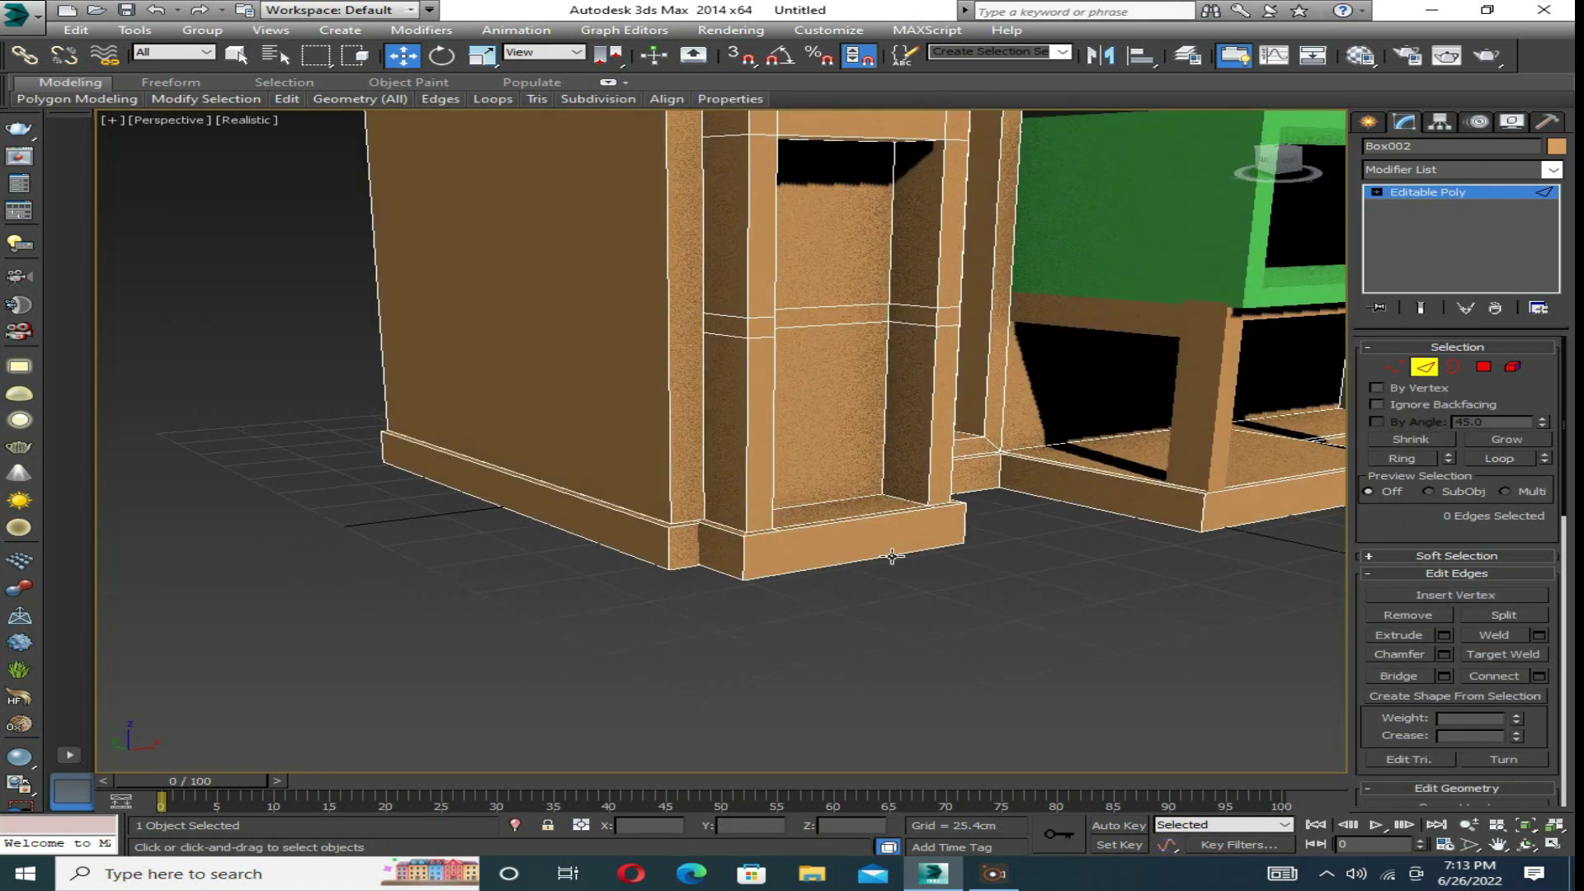
scroll(743, 495, down, 4)
alt+middle_drag(743, 495, 850, 479)
scroll(1002, 561, up, 3)
scroll(1002, 561, up, 1)
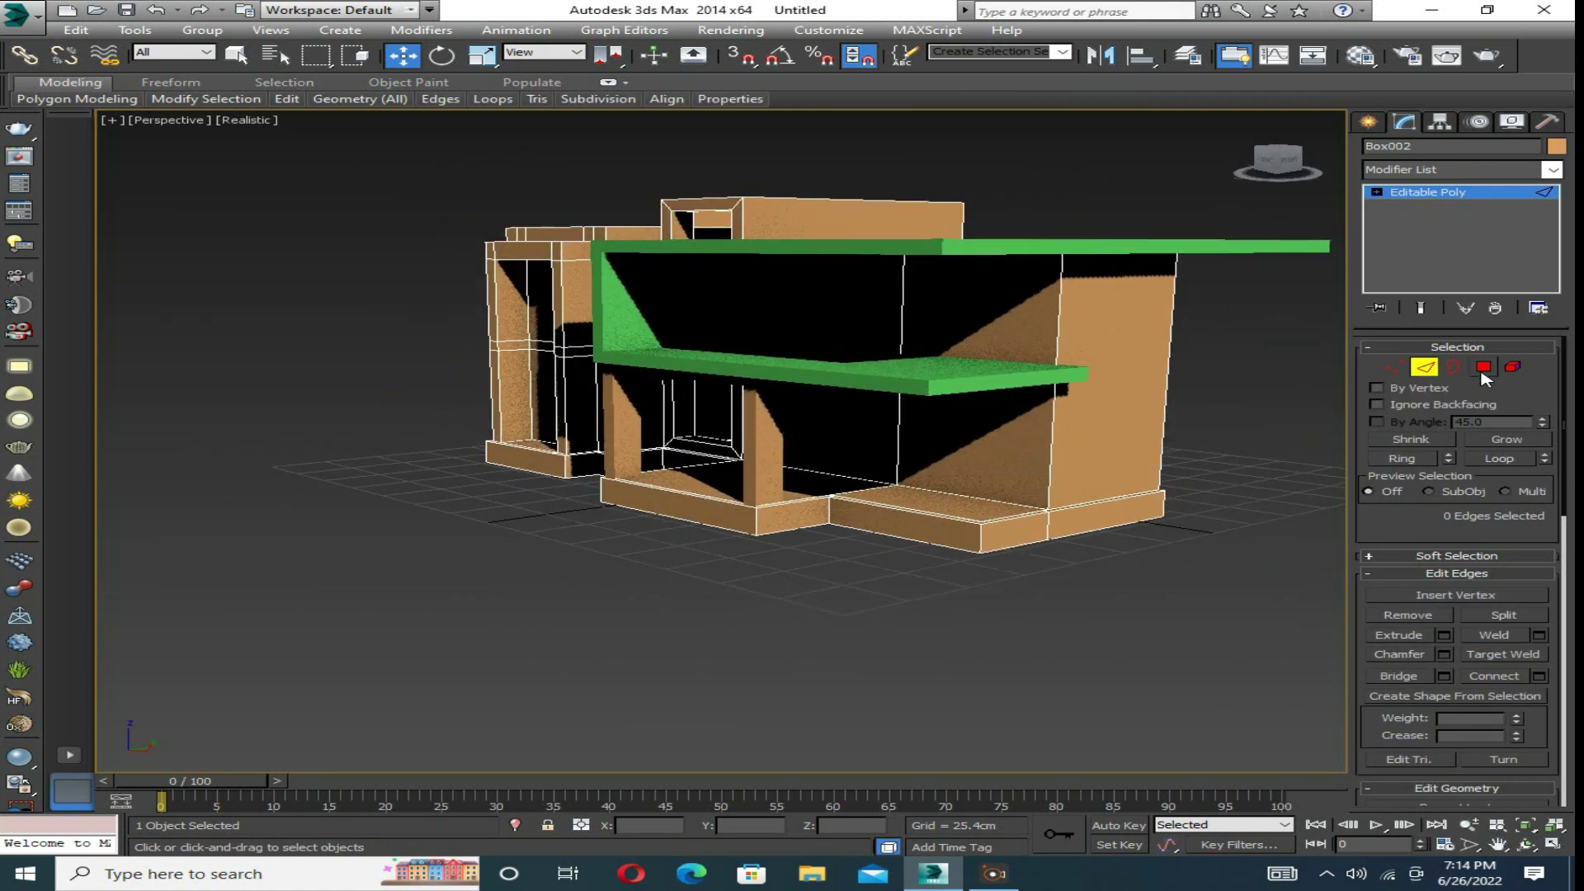
scroll(1054, 538, down, 3)
Select a wall face on the building's back side in Polygon mode.
alt+middle_drag(1055, 538, 976, 525)
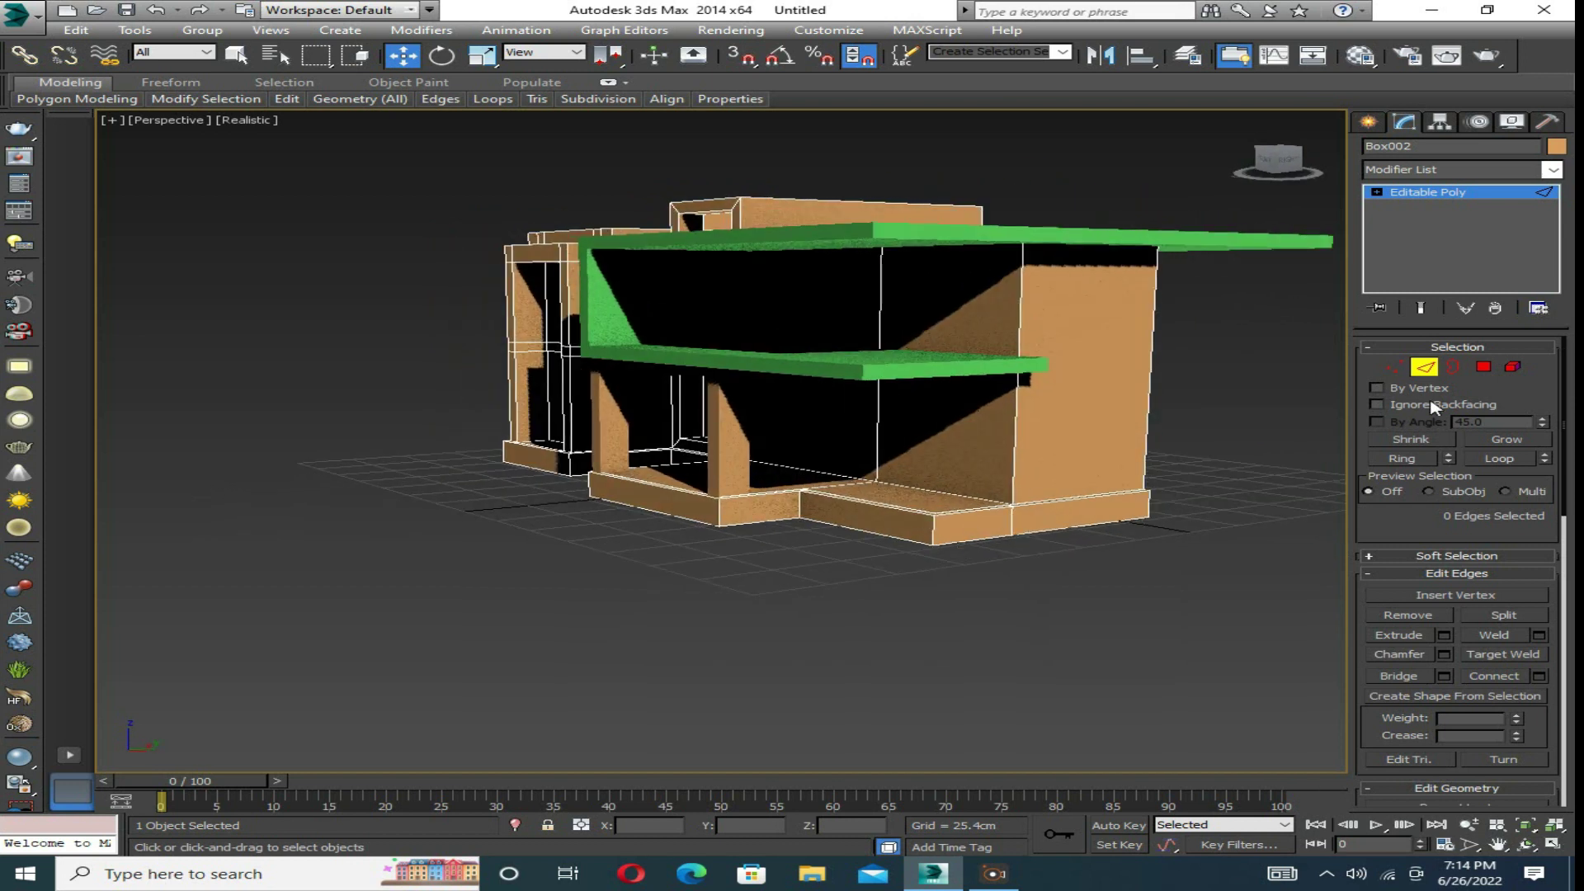
key(4)
click(976, 525)
scroll(976, 524, up, 3)
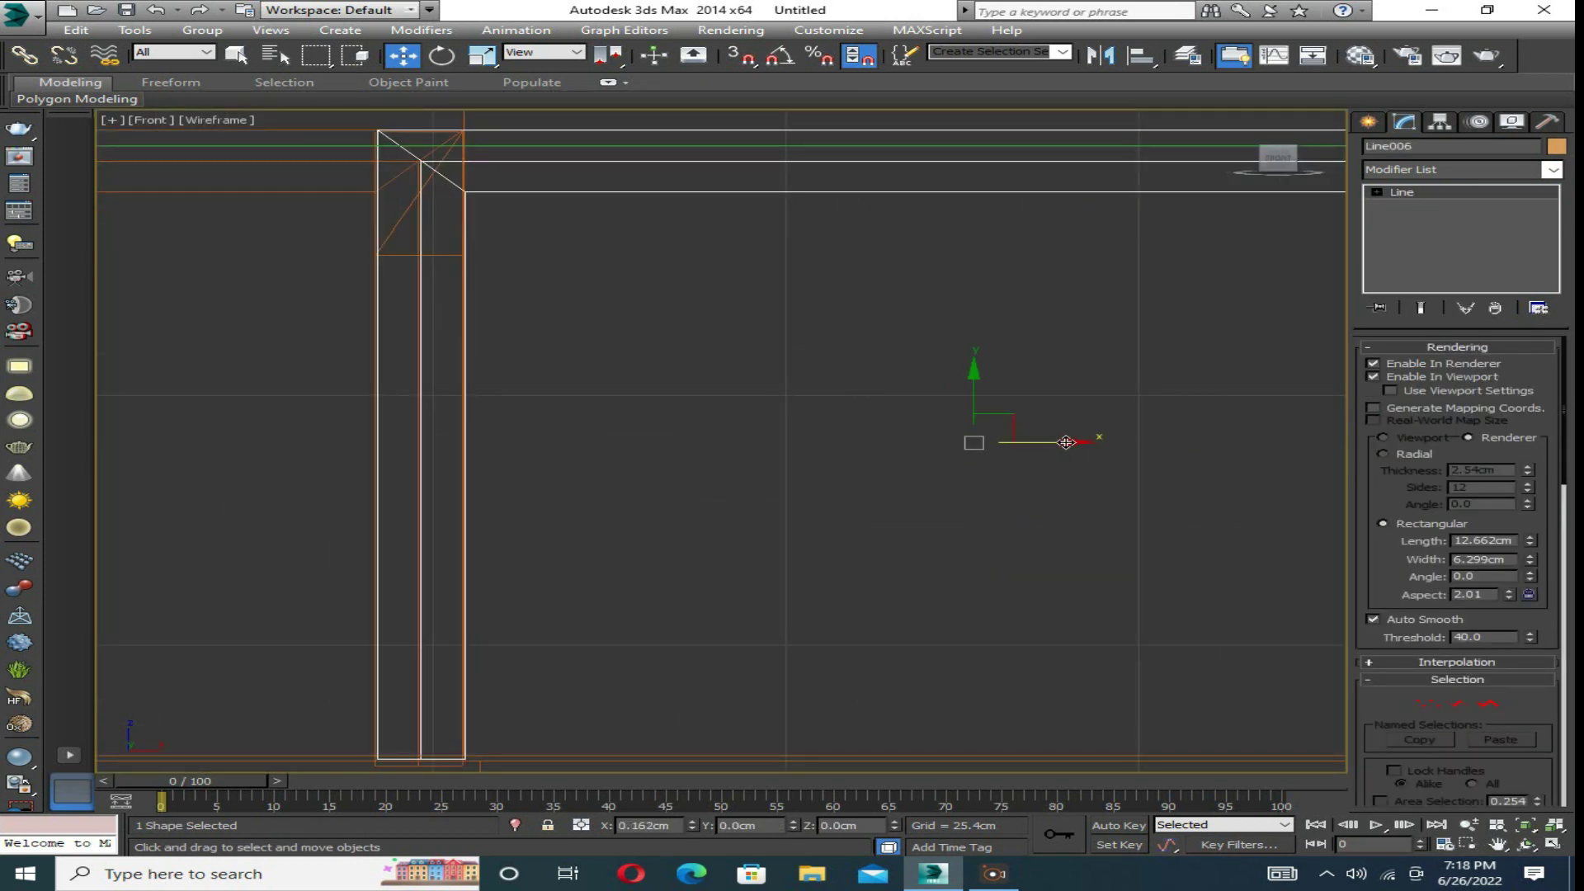
scroll(918, 487, down, 5)
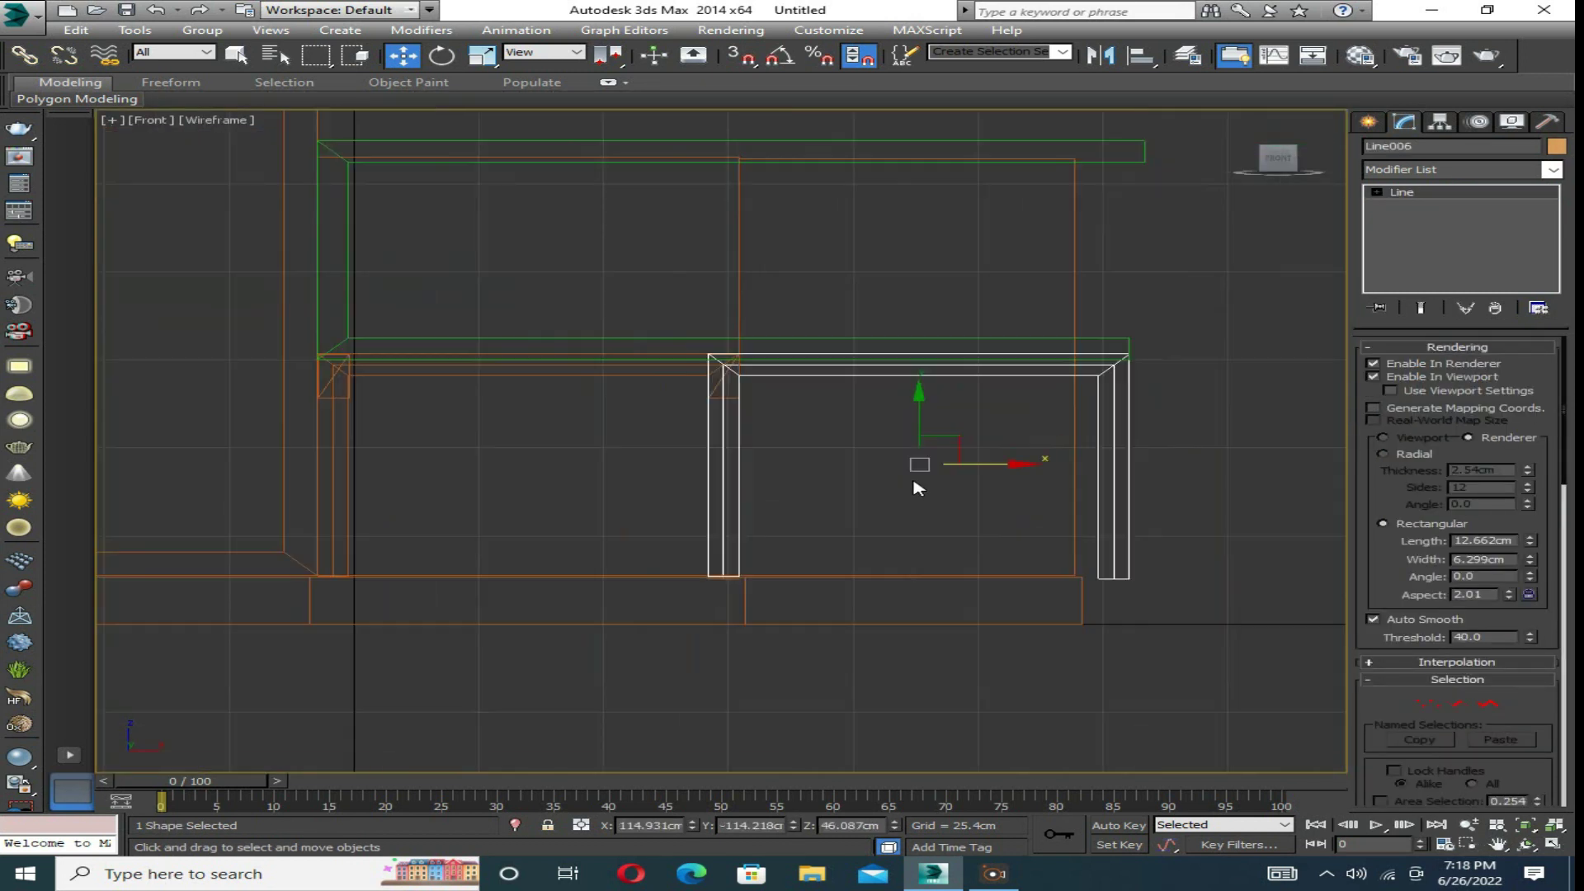
key(p)
click(926, 608)
mouse_move(927, 608)
alt+middle_down()
mouse_move(894, 594)
mouse_move(1074, 589)
alt+middle_up()
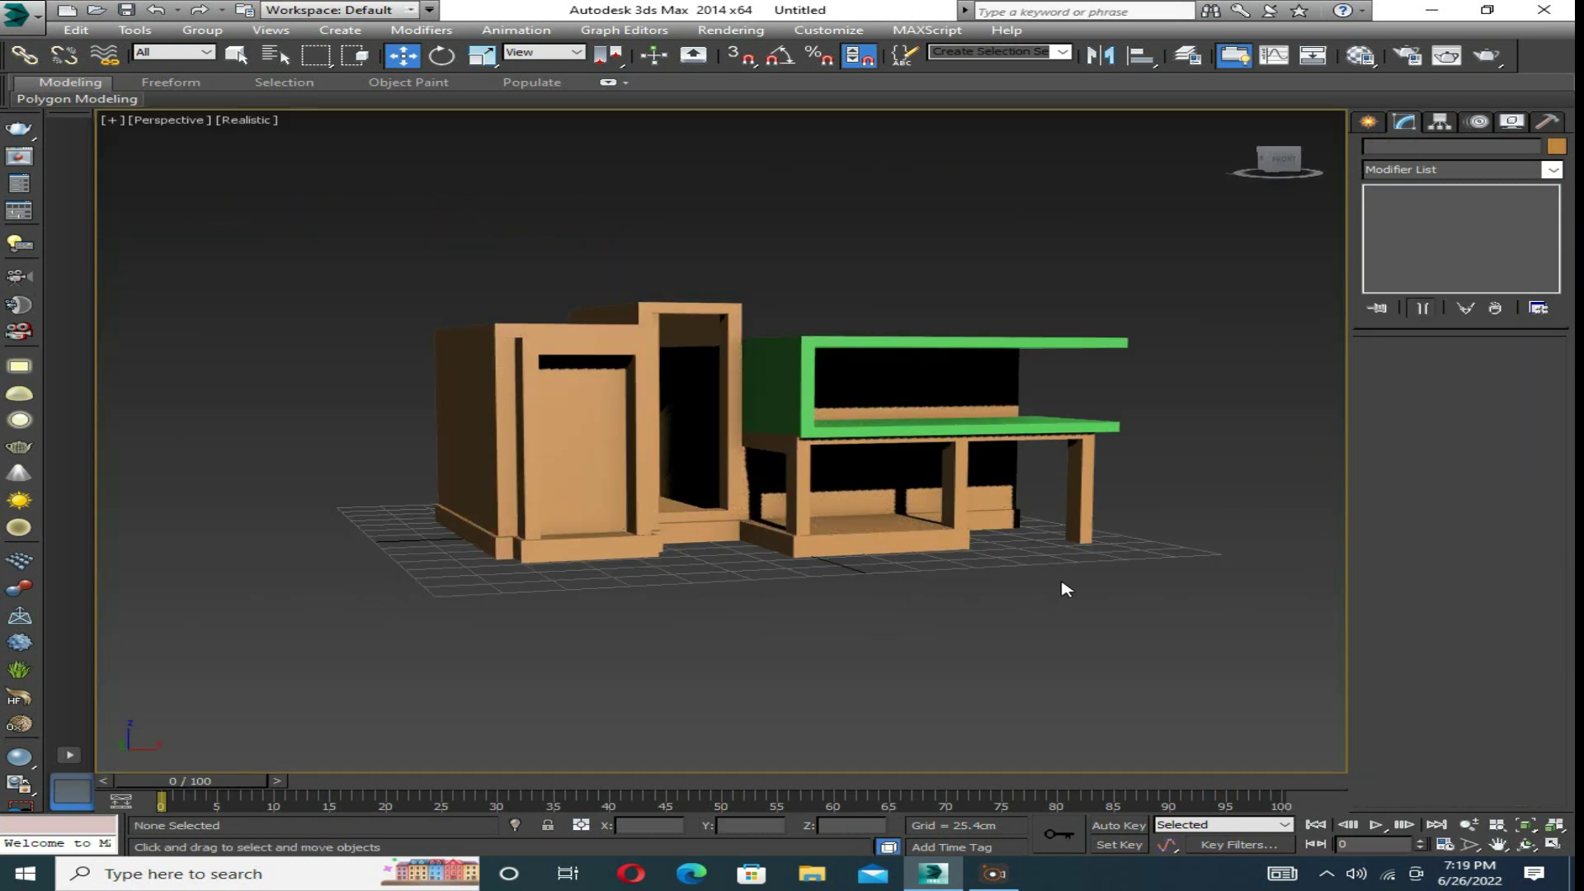
scroll(891, 582, up, 4)
click(536, 495)
key(1)
drag(274, 382, 330, 419)
alt+middle_drag(334, 426, 355, 413)
drag(247, 216, 554, 266)
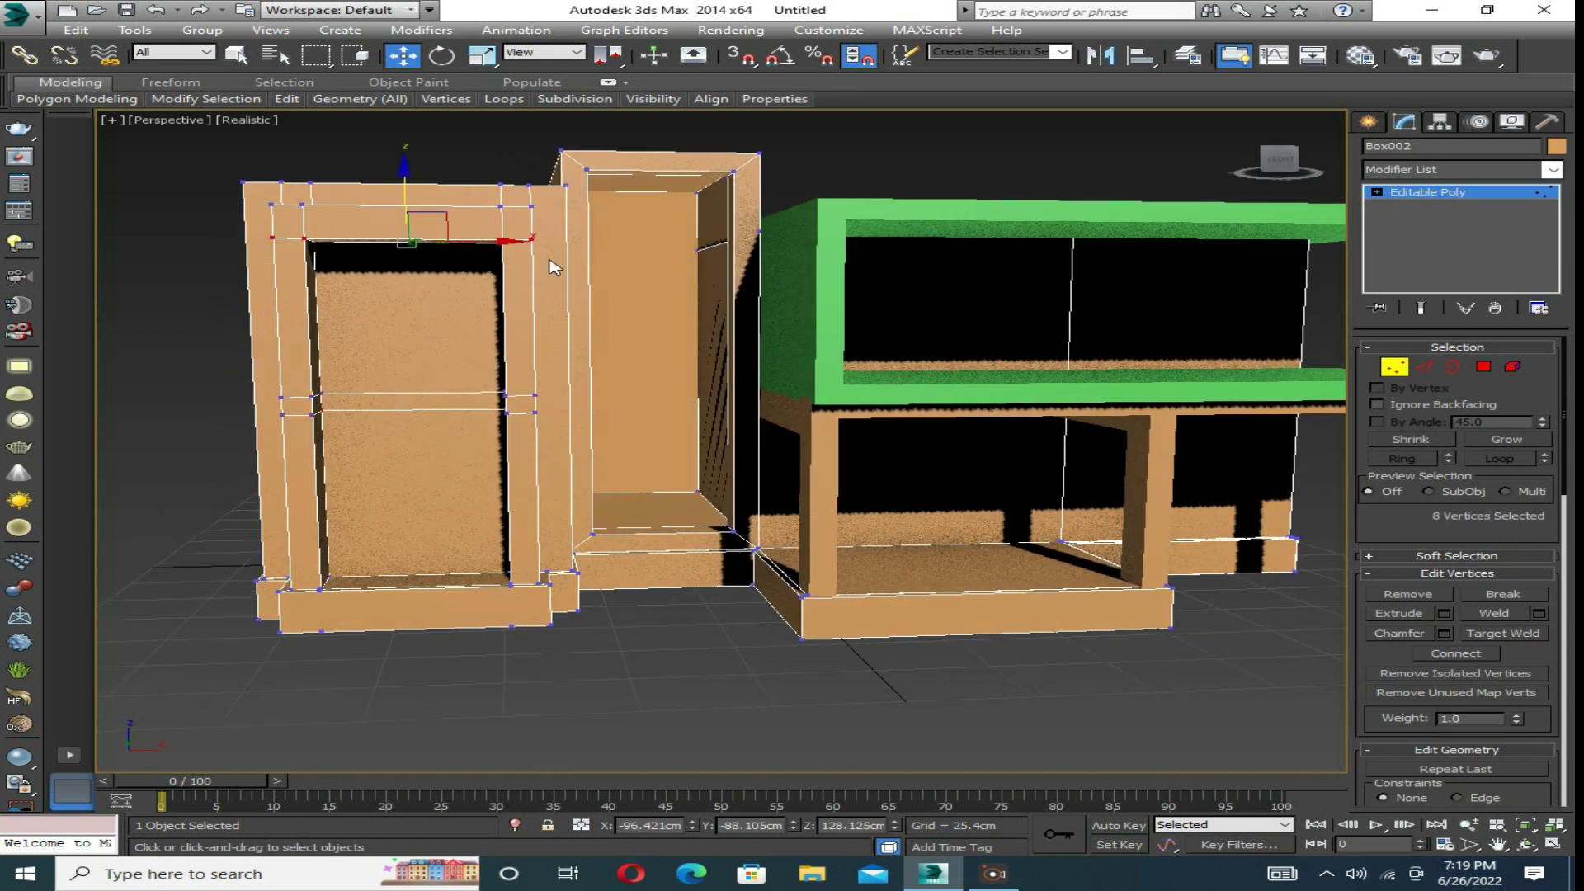
key(1)
scroll(495, 371, down, 3)
mouse_move(577, 495)
alt+middle_down()
mouse_move(825, 608)
mouse_move(839, 639)
alt+middle_up()
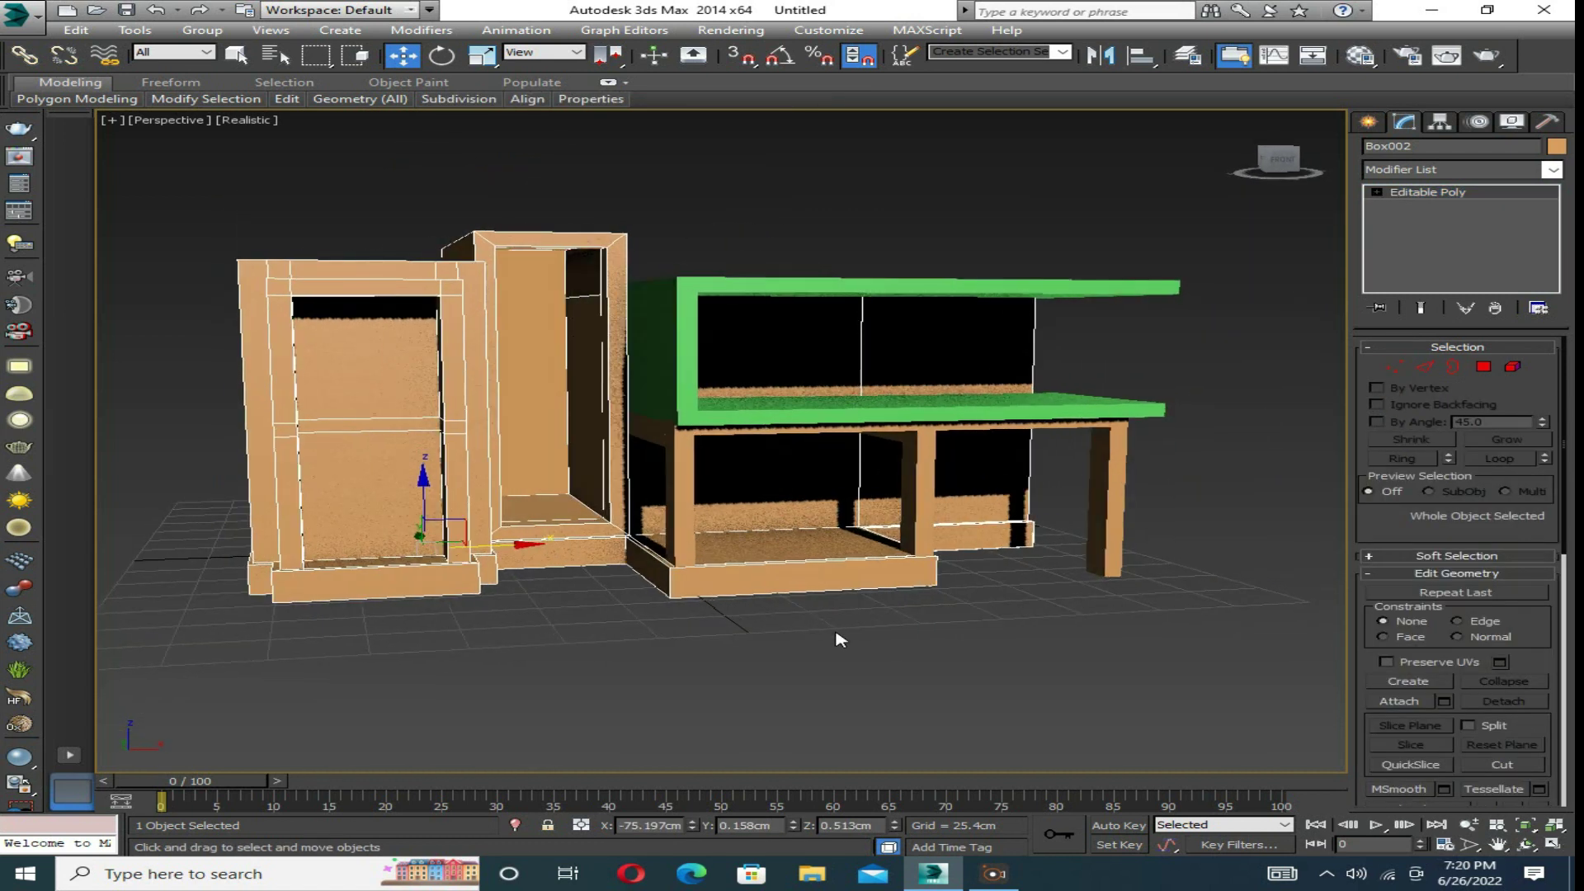
Outline and extrude the upper and lower door panel faces of the left block's frame.
key(4)
click(363, 363)
ctrl+click(363, 495)
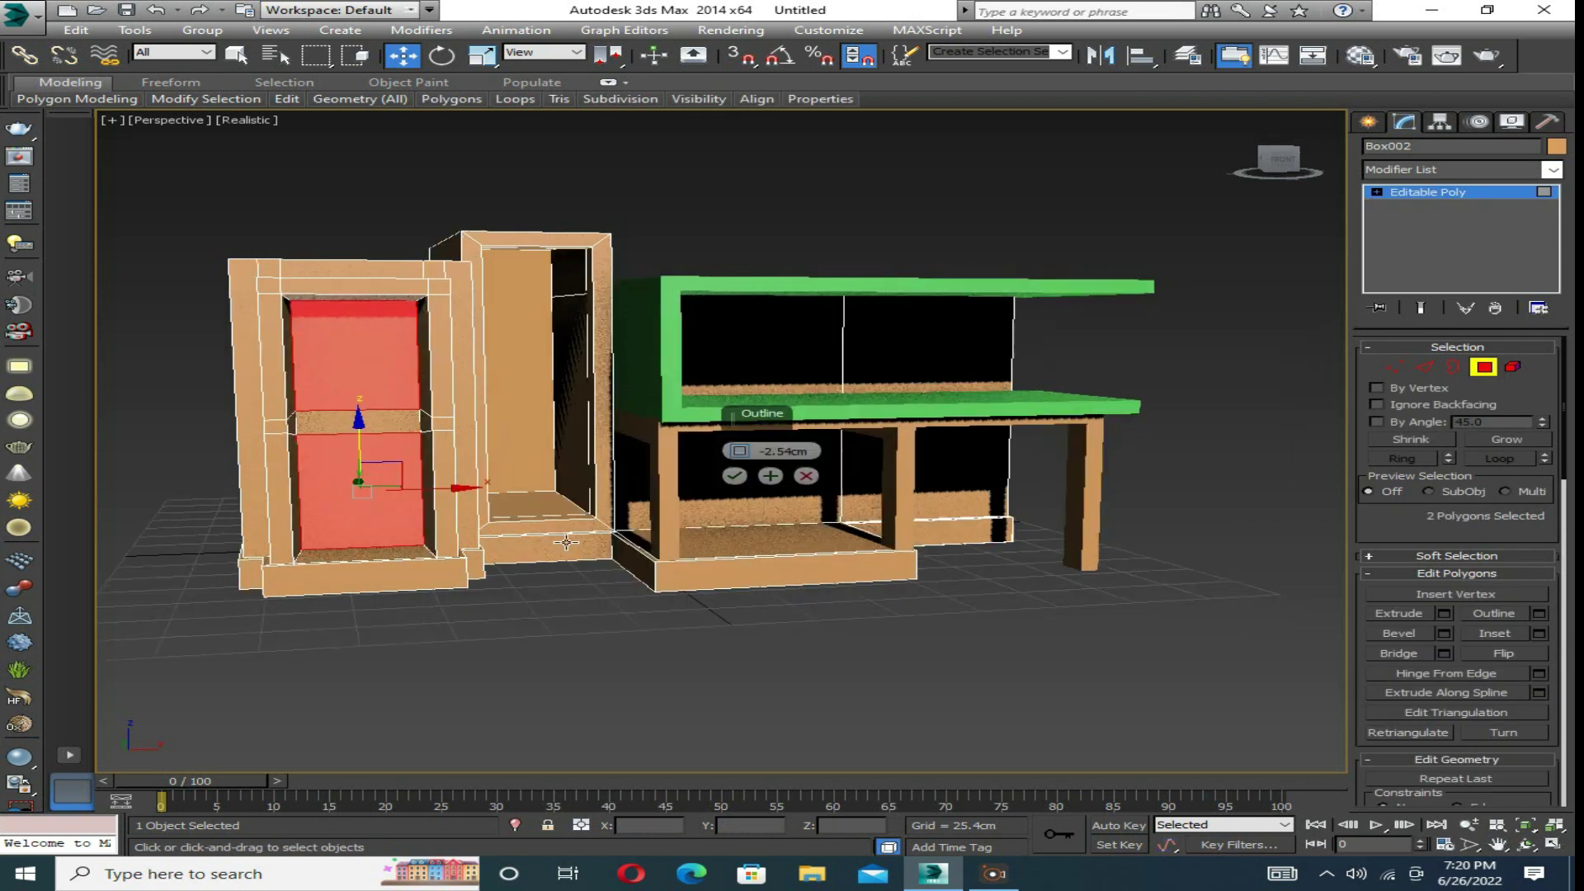
alt+middle_drag(759, 454, 825, 462)
click(798, 502)
scroll(798, 502, up, 2)
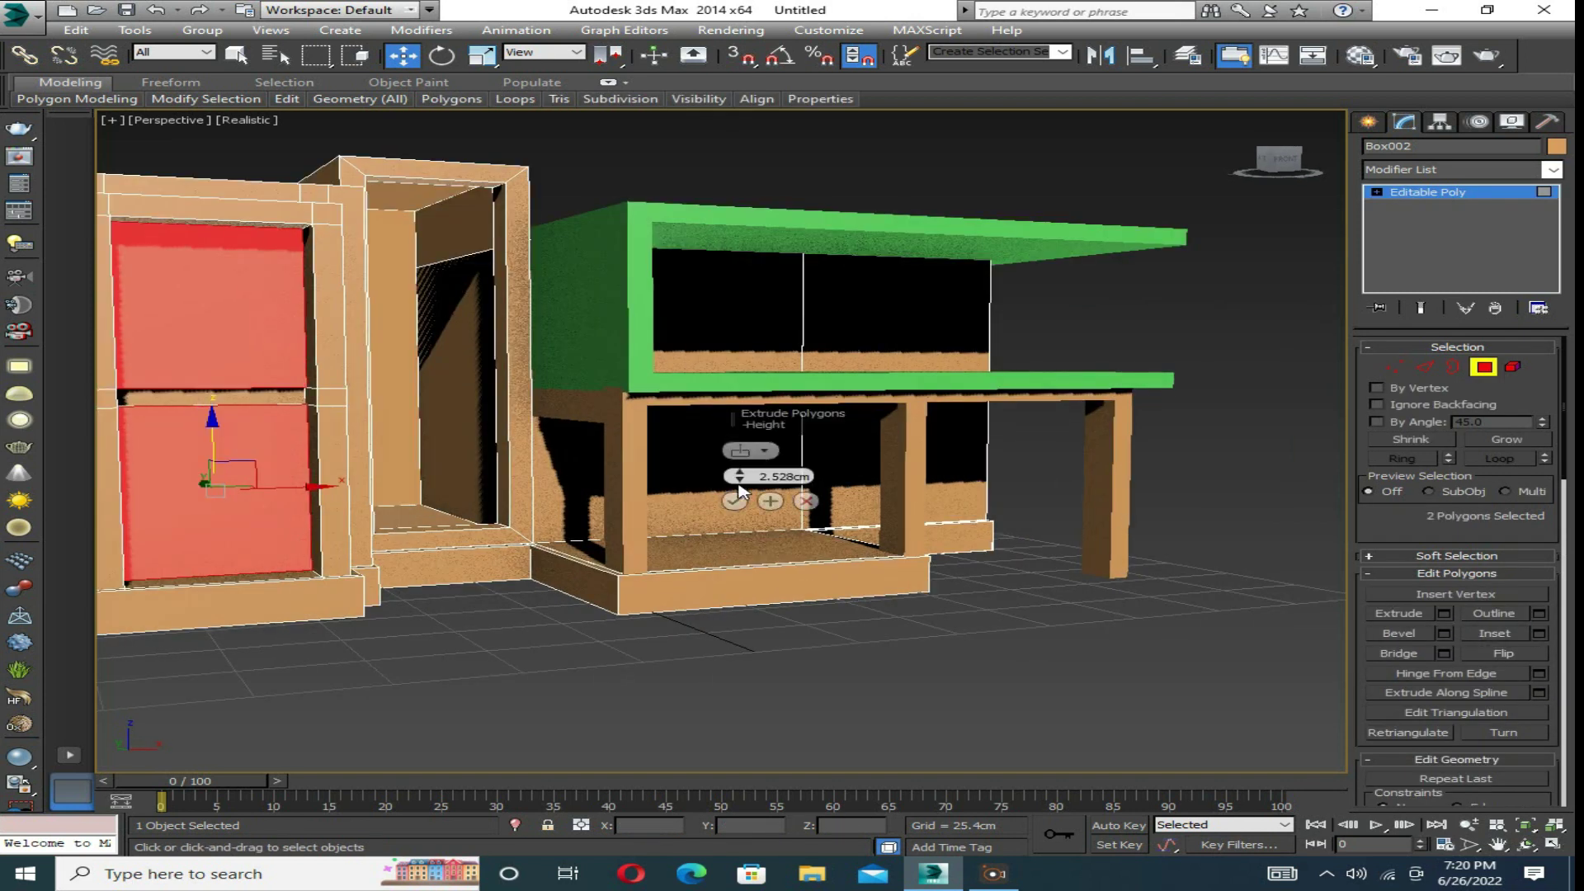
click(734, 501)
scroll(734, 500, down, 3)
alt+middle_drag(734, 500, 1177, 500)
Add connecting edges across the building box with Connect, checking from below.
key(2)
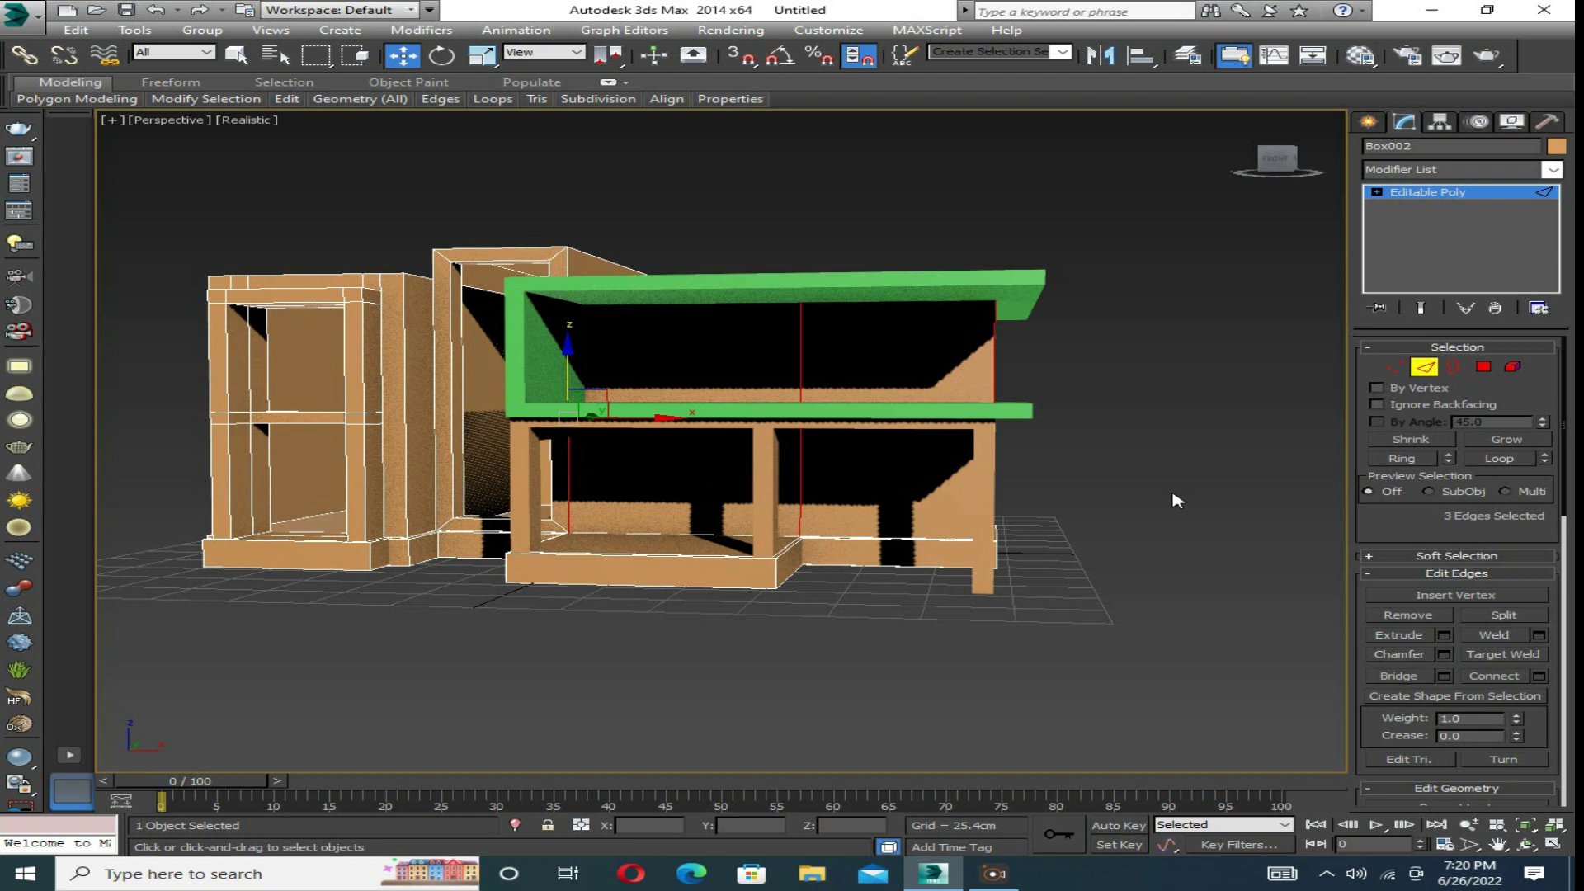
scroll(745, 465, up, 2)
click(734, 525)
mouse_move(941, 383)
alt+middle_down()
mouse_move(881, 450)
mouse_move(852, 556)
alt+middle_up()
key(ctrl+shift+e)
click(735, 525)
alt+middle_drag(737, 528, 529, 388)
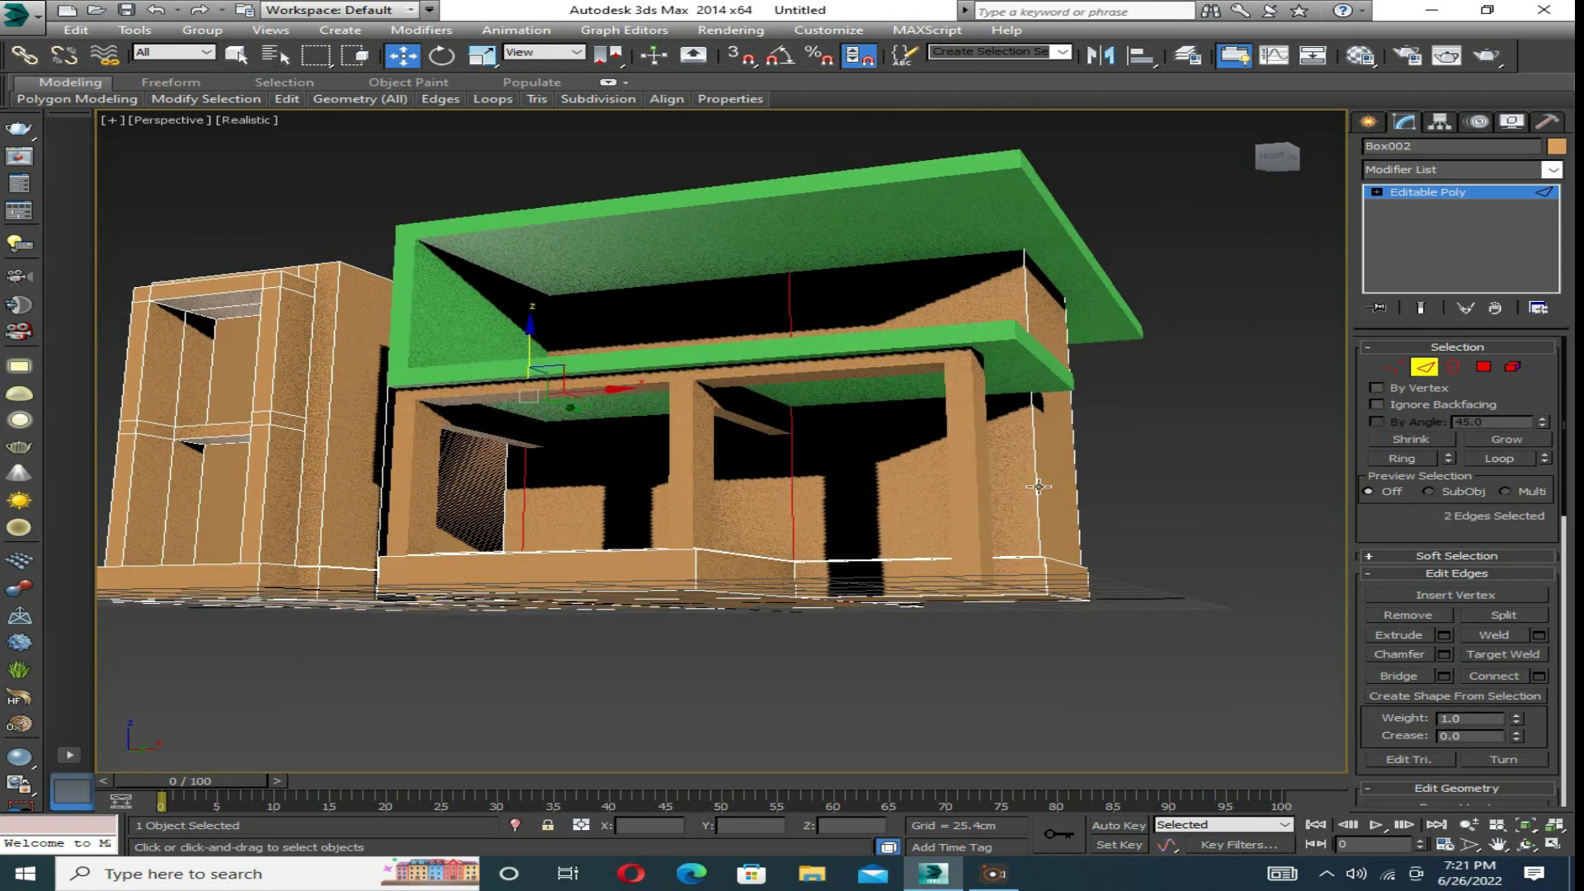
alt+middle_drag(1039, 486, 1032, 588)
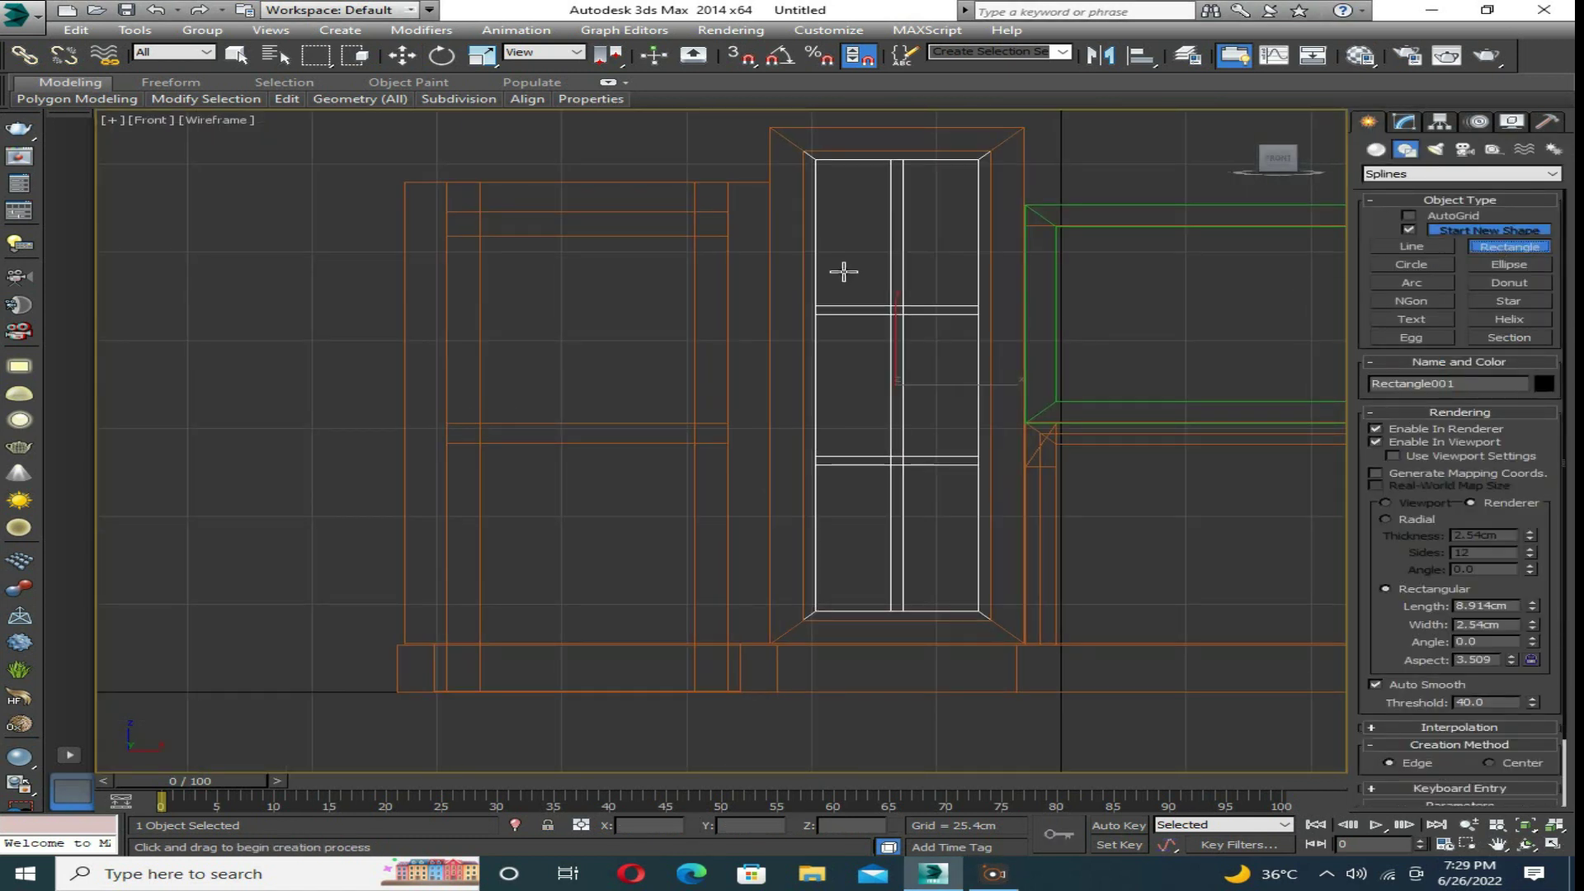
Draw a renderable rectangle frame around the left tower's upper window opening in the Front view.
drag(481, 144, 481, 236)
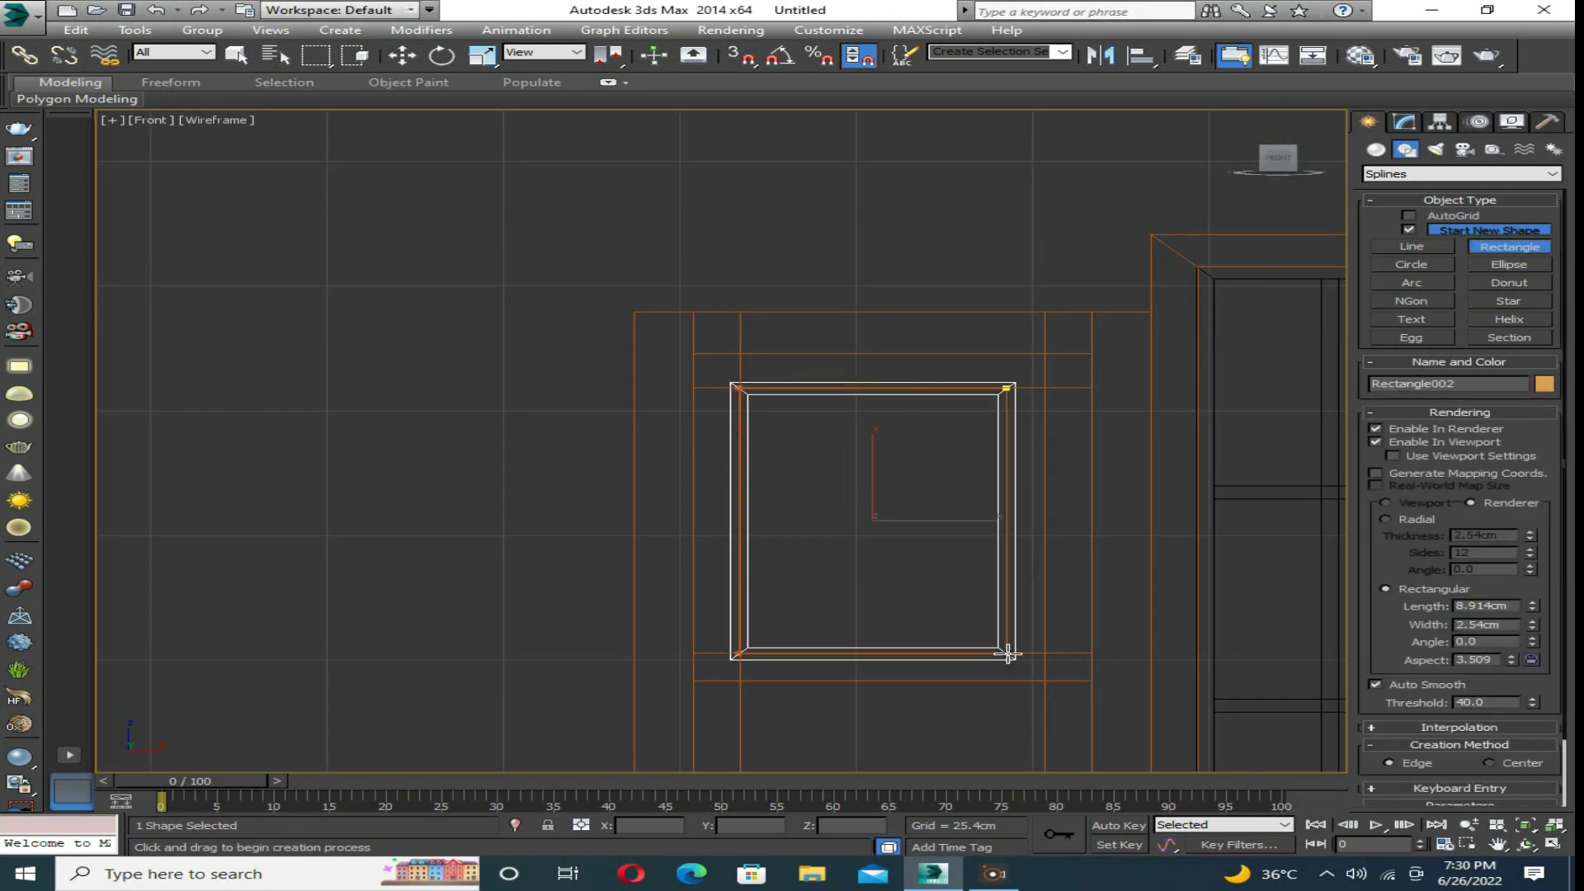
key(alt+w)
right_click(1040, 651)
key(alt+w)
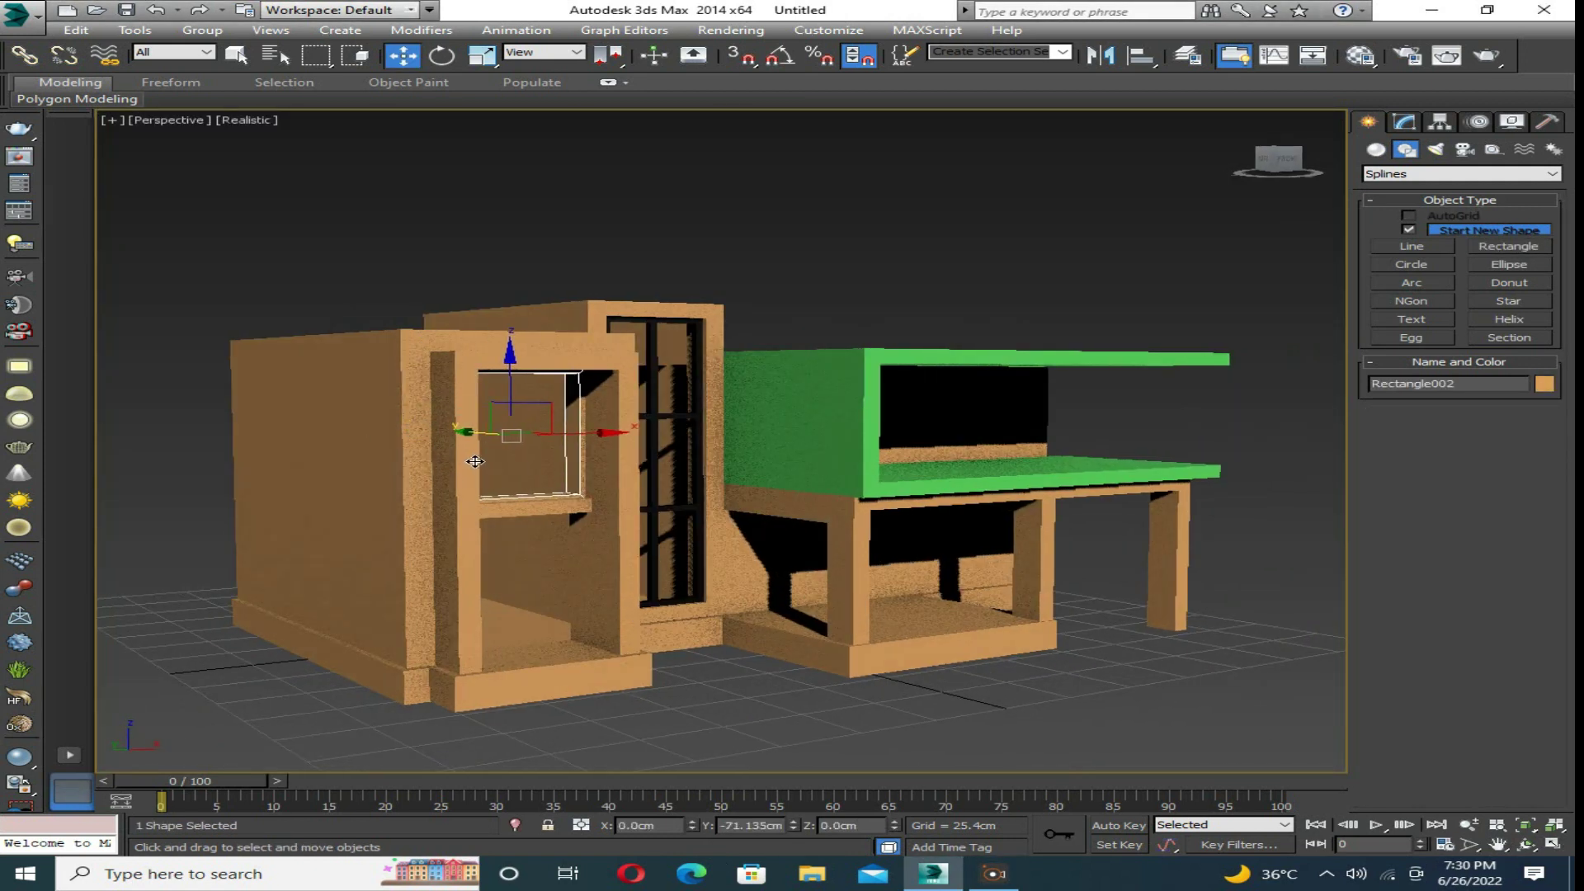
Convert the upper window frame rectangle to an Editable Poly.
scroll(475, 462, up, 3)
click(1404, 121)
scroll(552, 475, up, 4)
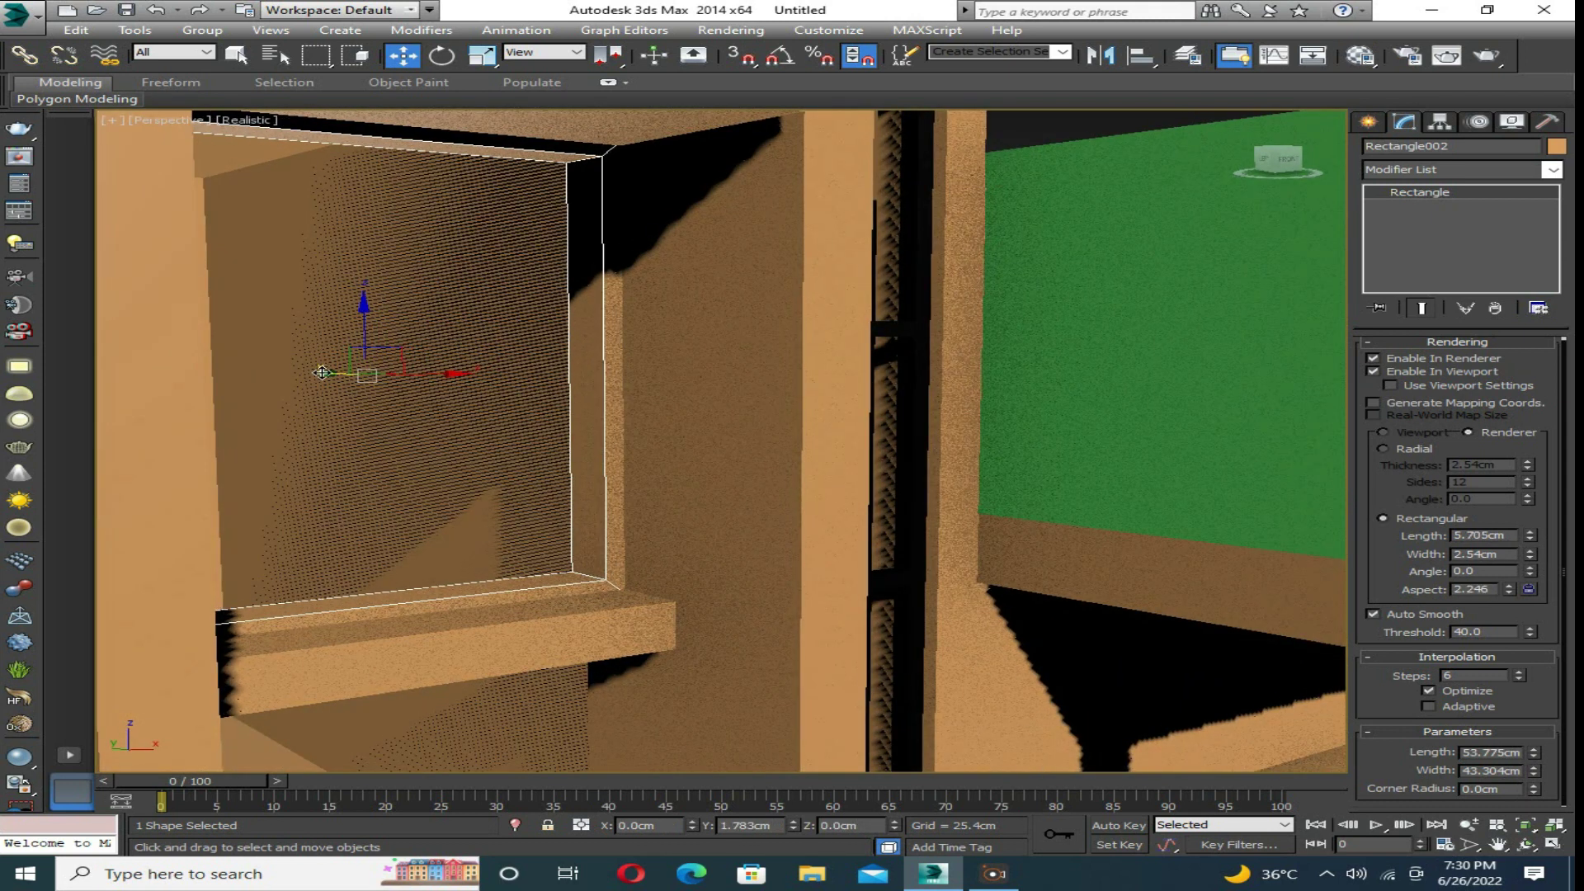
key(alt+w)
right_click(986, 152)
key(alt+w)
right_click(1171, 365)
click(1262, 554)
key(1)
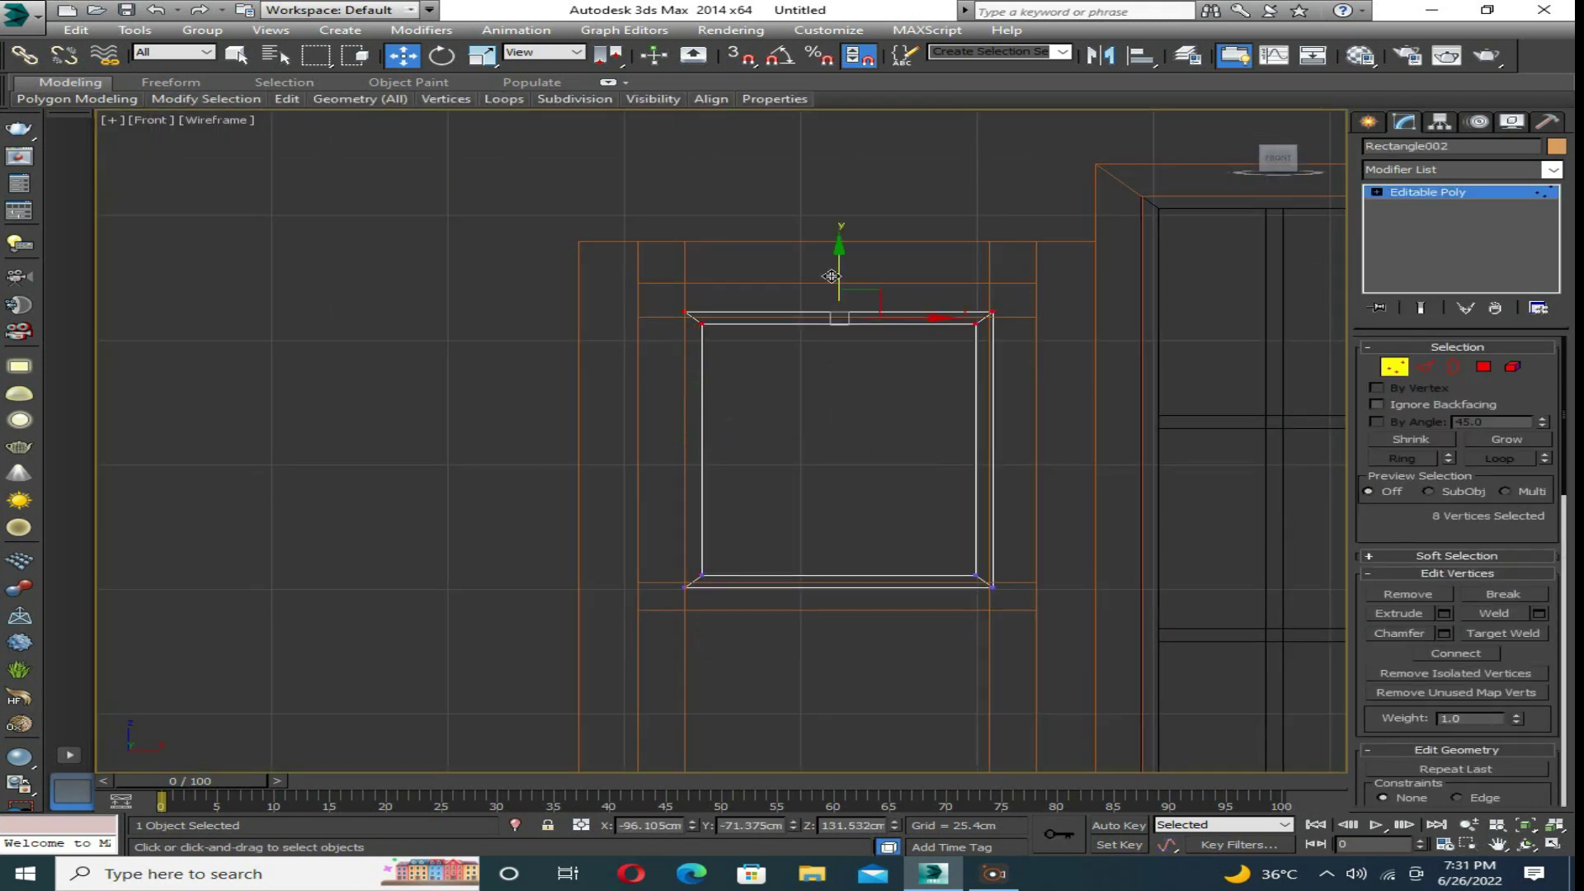
scroll(837, 523, down, 2)
key(1)
Select the lower frame copy and chamfer the upper window frame's edges.
click(822, 578)
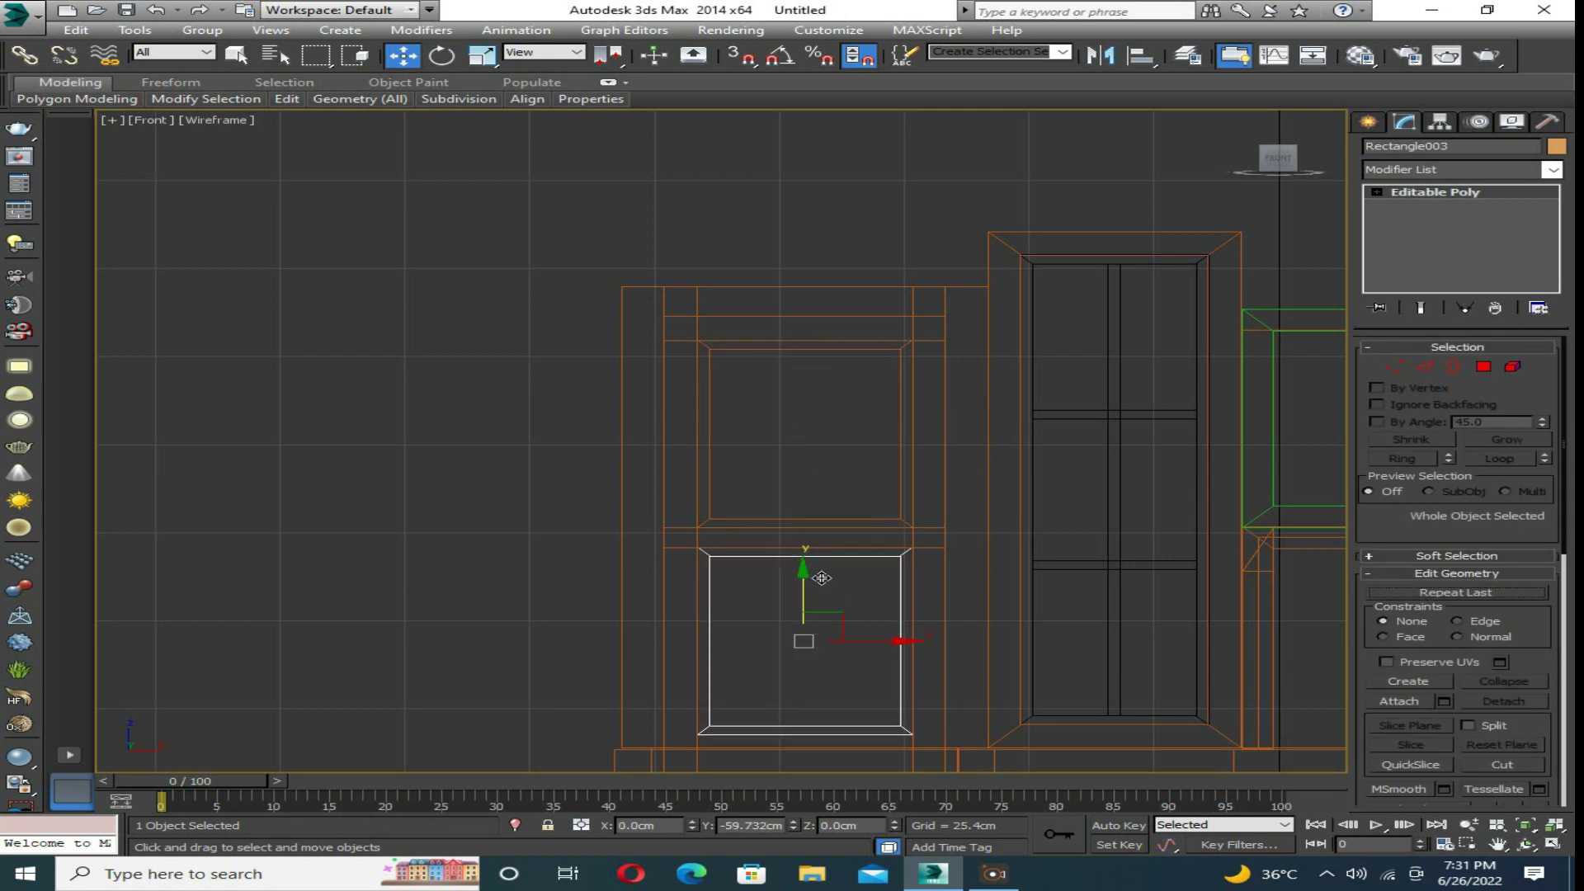
scroll(822, 578, up, 2)
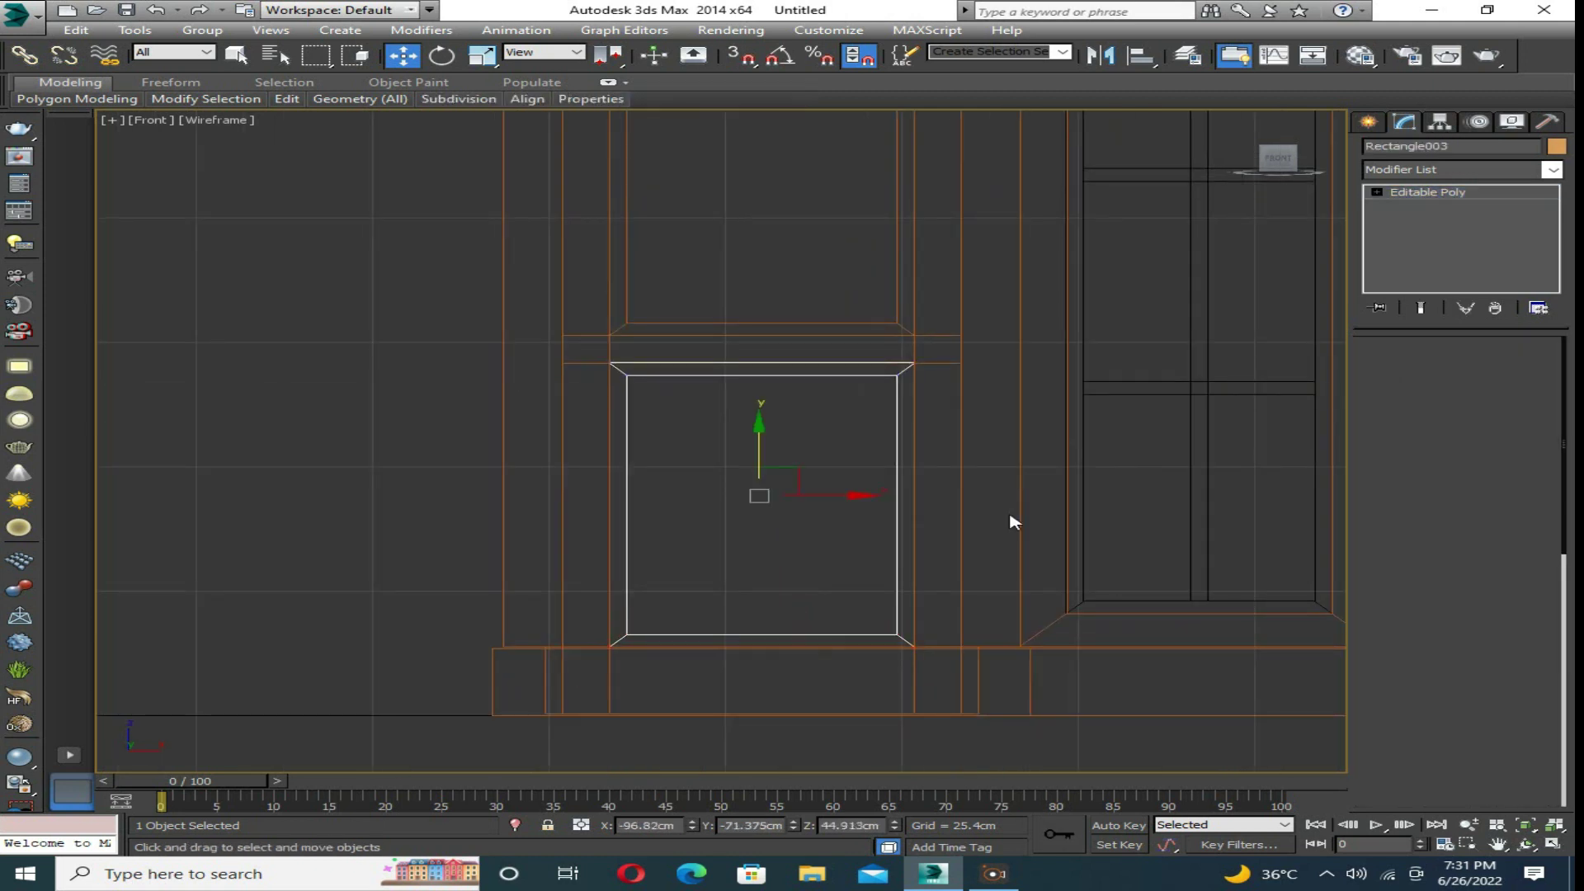
key(alt+w)
key(alt+w)
click(643, 396)
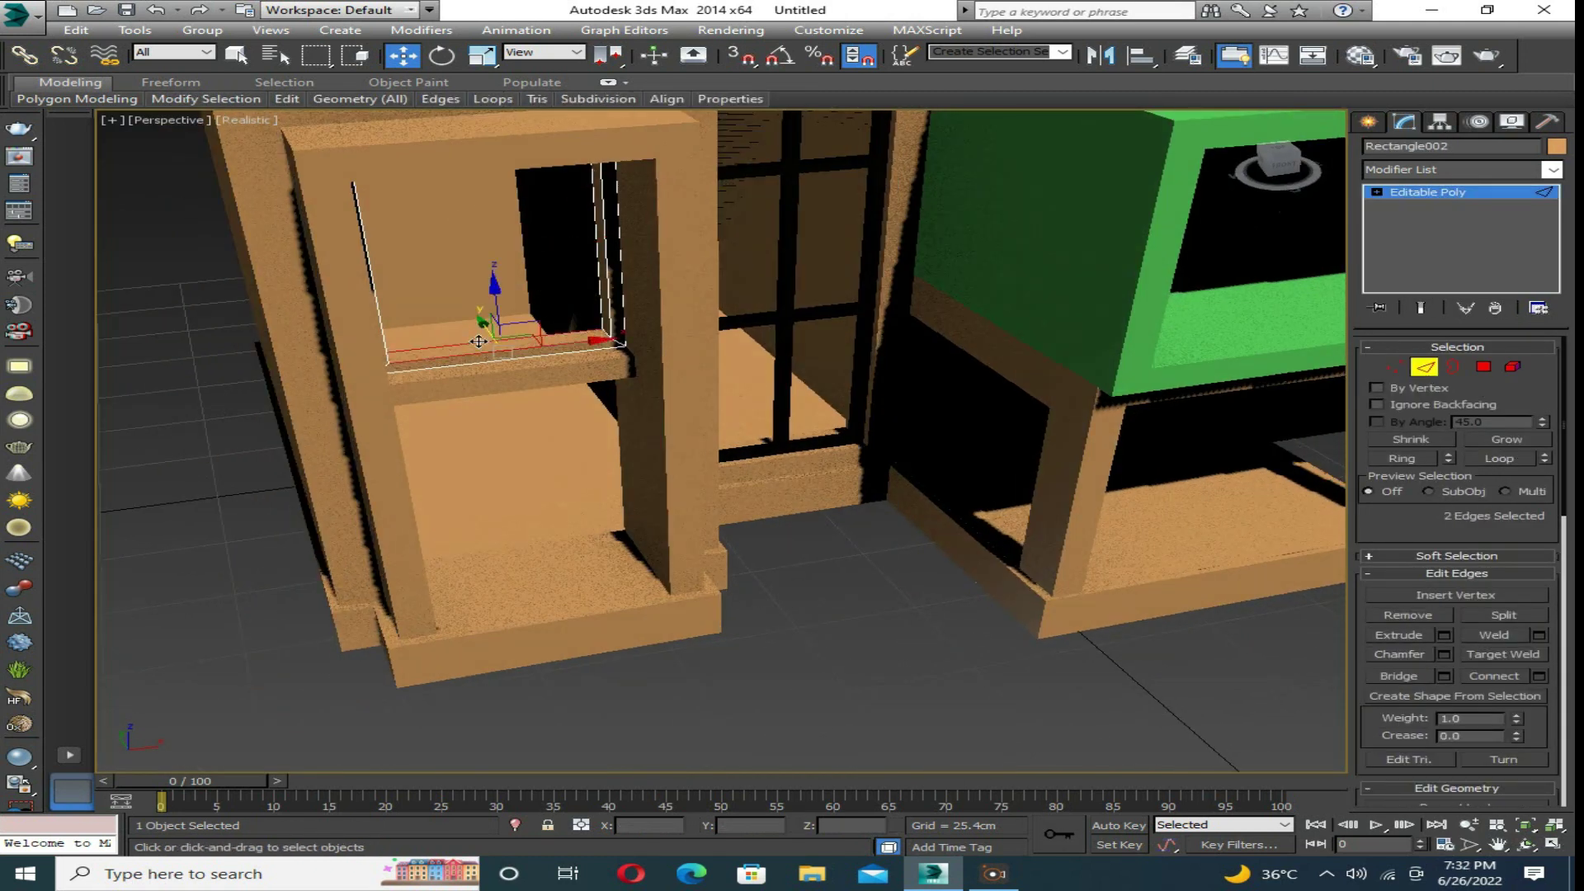
key(2)
scroll(602, 513, up, 1)
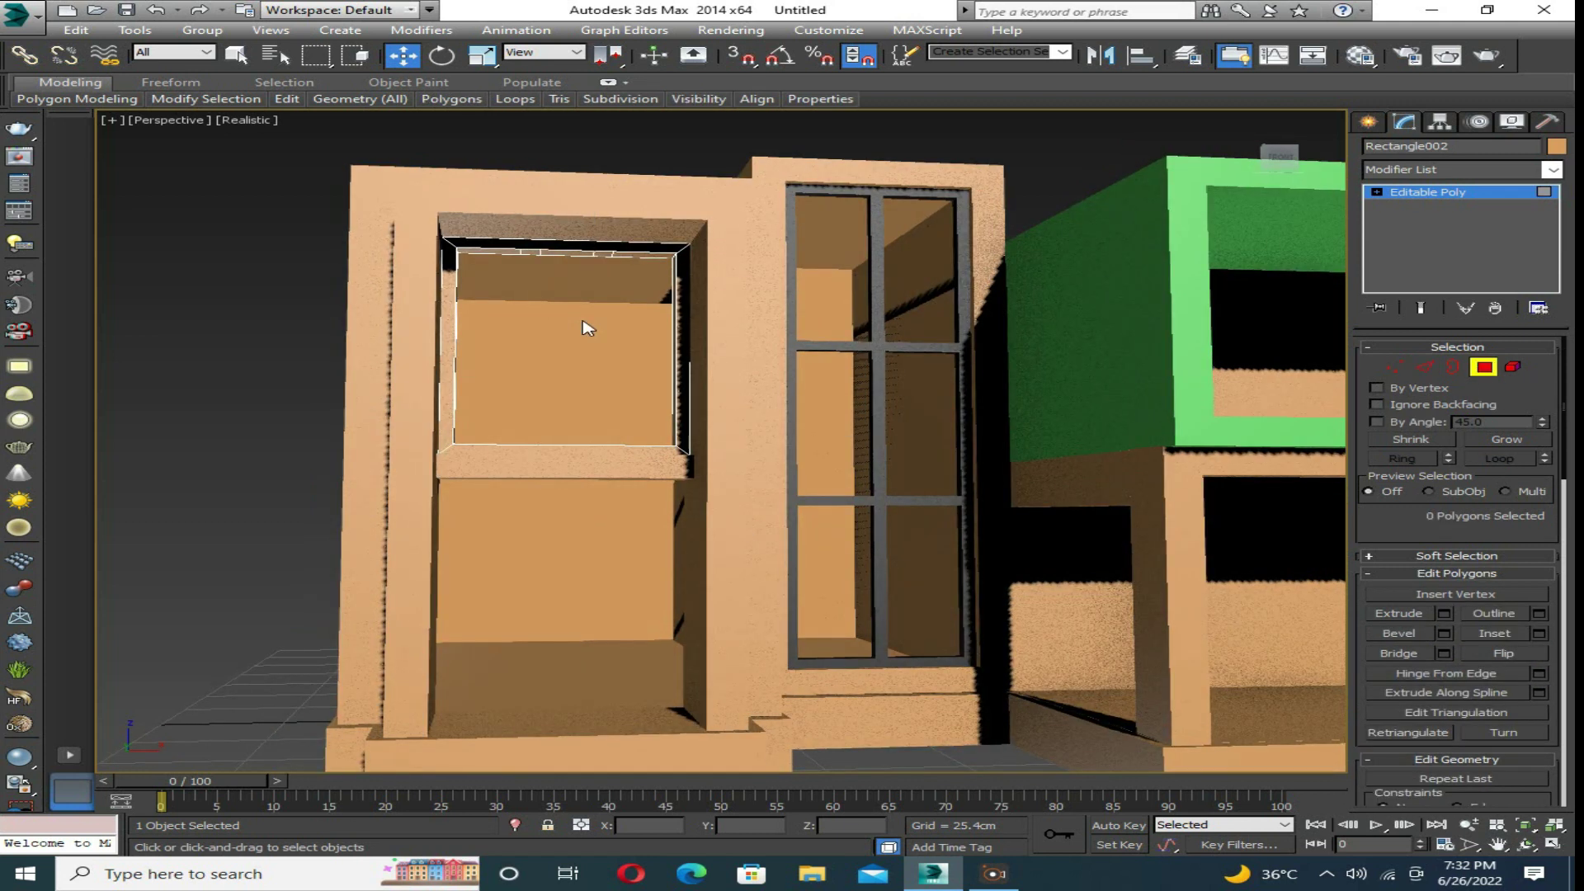
scroll(584, 325, up, 1)
scroll(576, 309, up, 2)
click(733, 525)
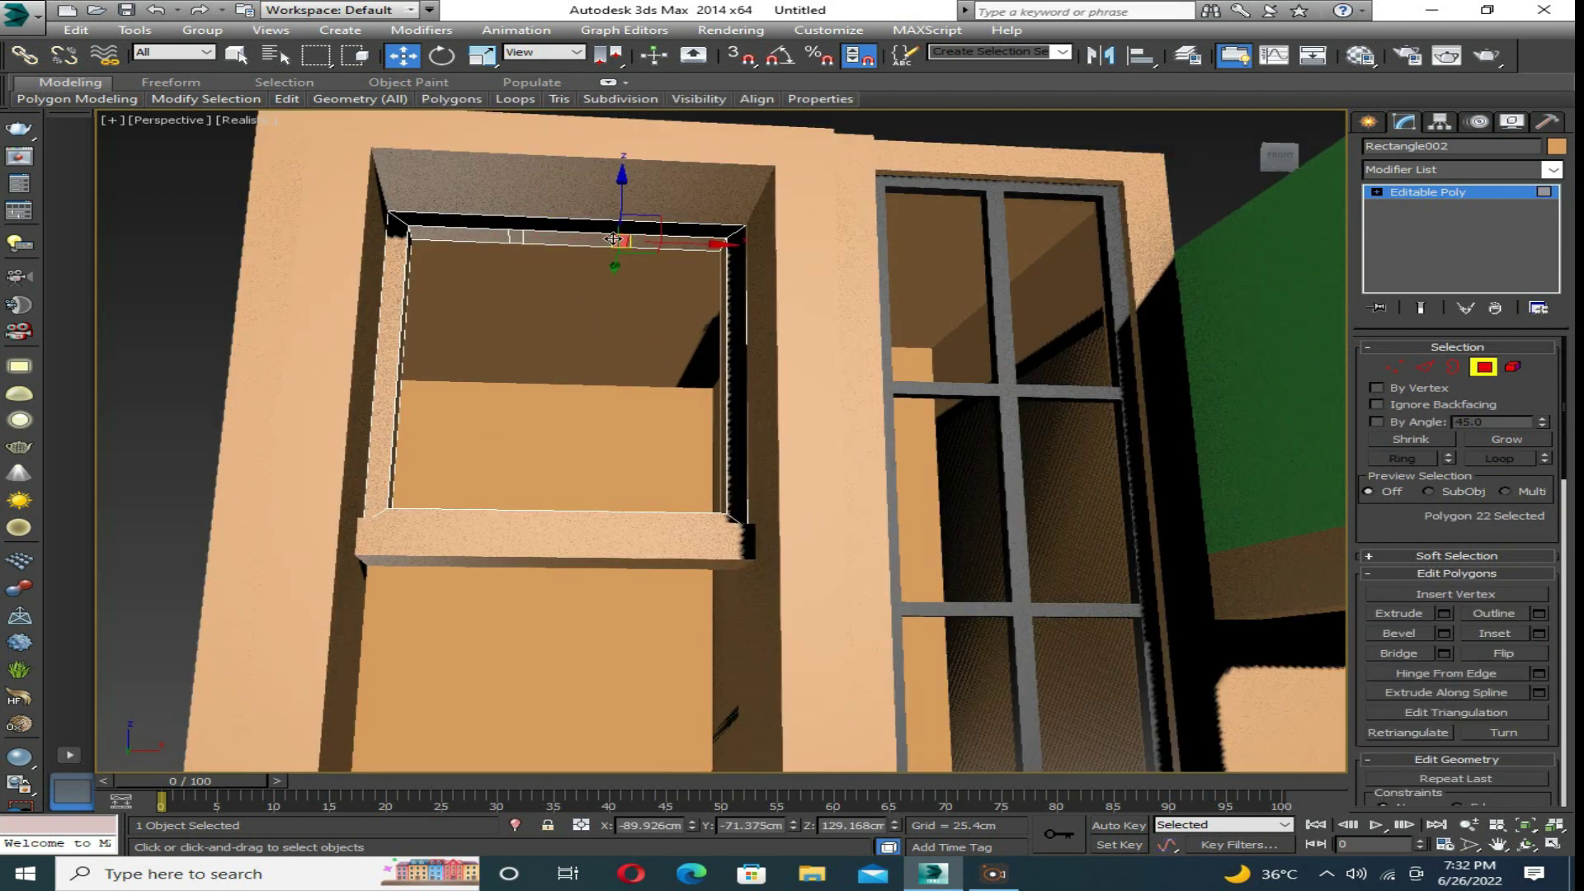
Edit the frame polygons and select the lower window frame from a frontal view.
key(4)
alt+middle_drag(733, 525, 652, 468)
key(alt+w)
key(alt+w)
click(736, 380)
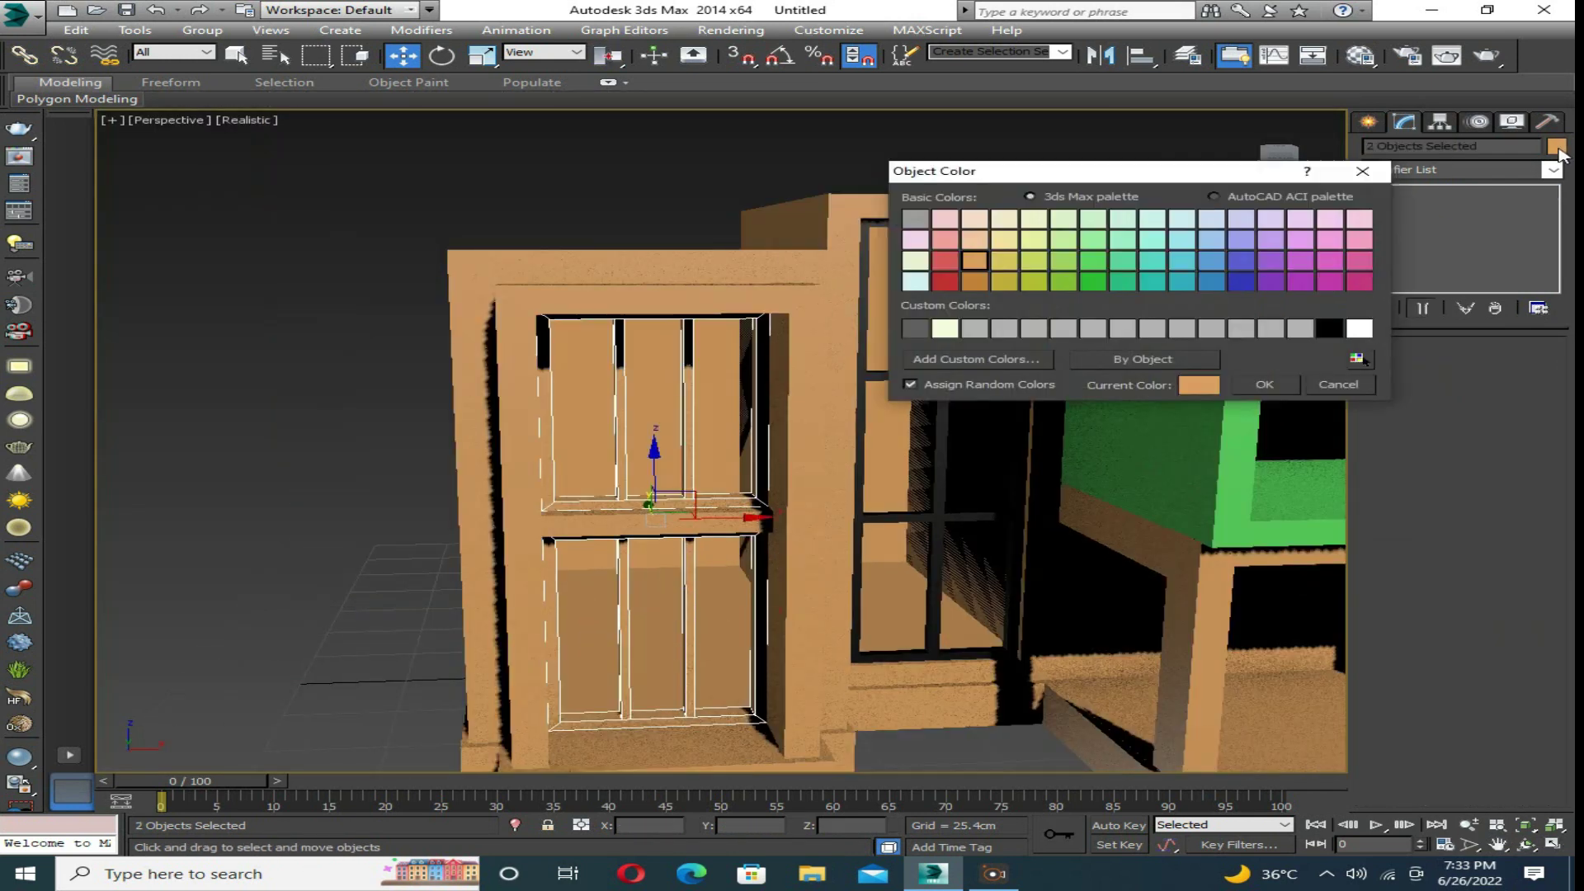
mouse_move(726, 452)
alt+middle_down()
mouse_move(1049, 636)
mouse_move(1184, 625)
alt+middle_up()
key(alt+w)
Draw a railing line along the balcony's front edge in the Top view.
click(1369, 122)
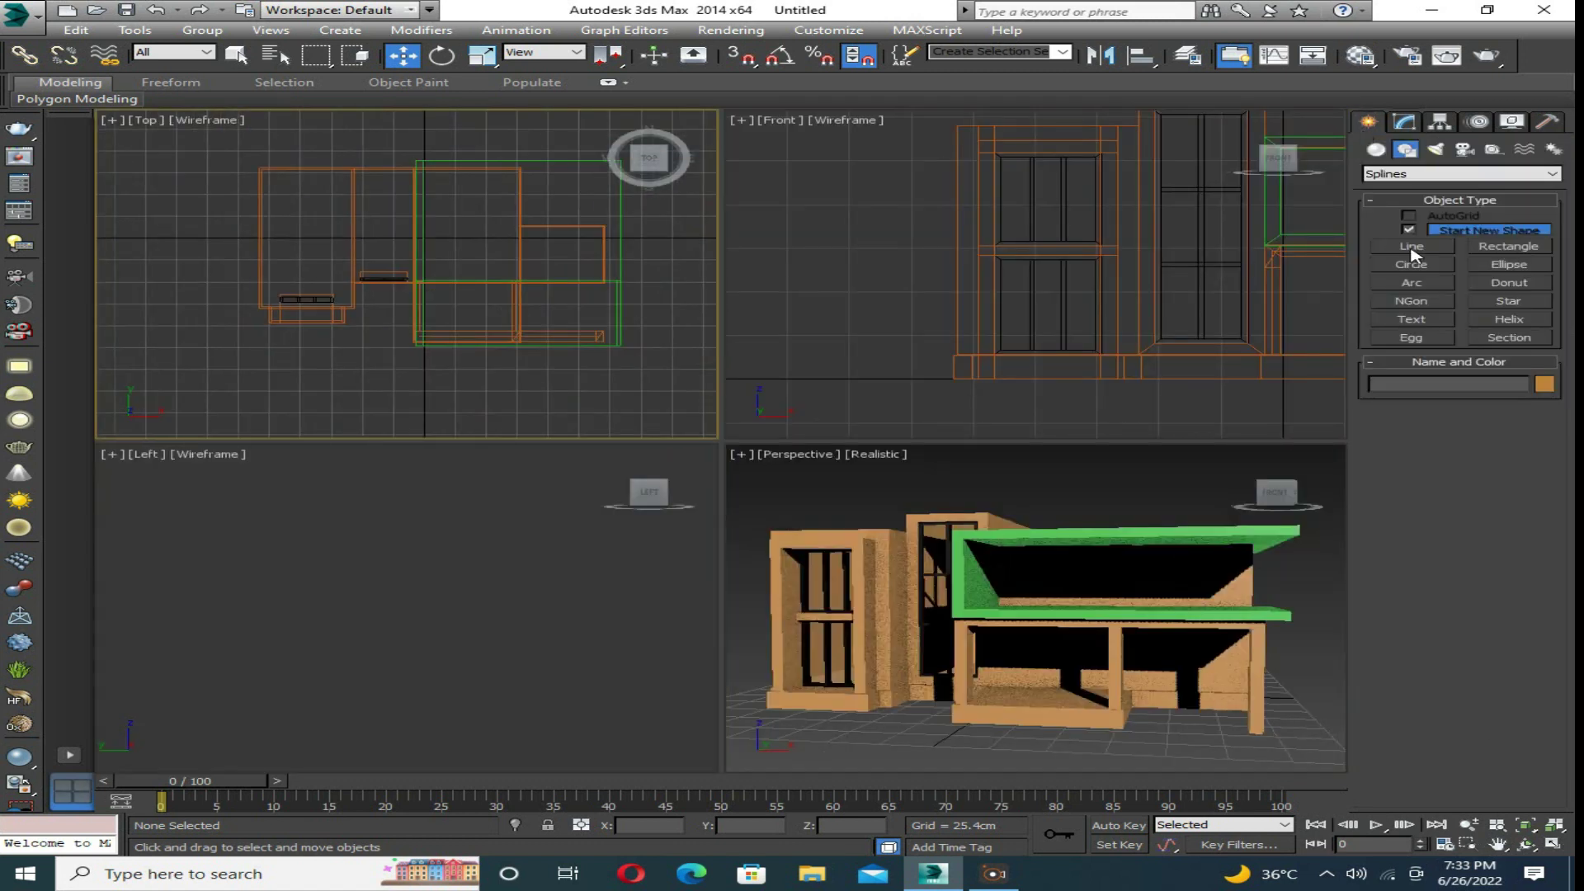
click(1412, 248)
key(alt+w)
scroll(679, 584, up, 3)
click(348, 509)
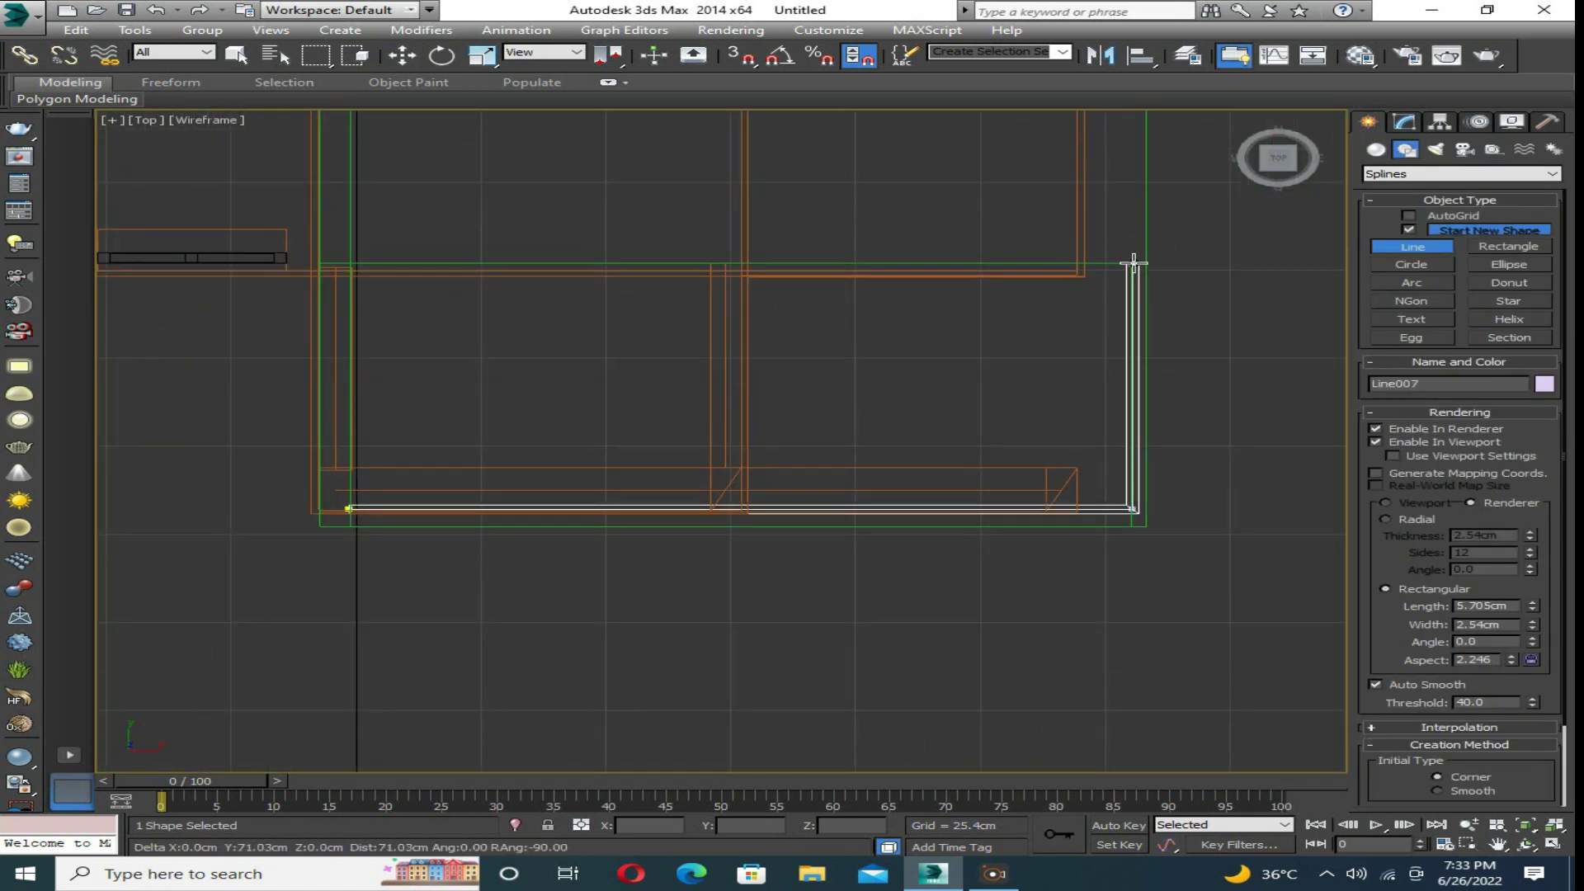
key(alt+w)
right_click(1043, 600)
key(alt+w)
mouse_move(1029, 333)
alt+middle_down()
mouse_move(1016, 467)
mouse_move(1072, 347)
mouse_move(985, 271)
mouse_move(569, 354)
alt+middle_up()
Extrude Box002's top polygon upward and render the railing line as a Rectangular band with width 0.
click(1117, 304)
right_click(569, 354)
click(544, 431)
drag(648, 221, 648, 176)
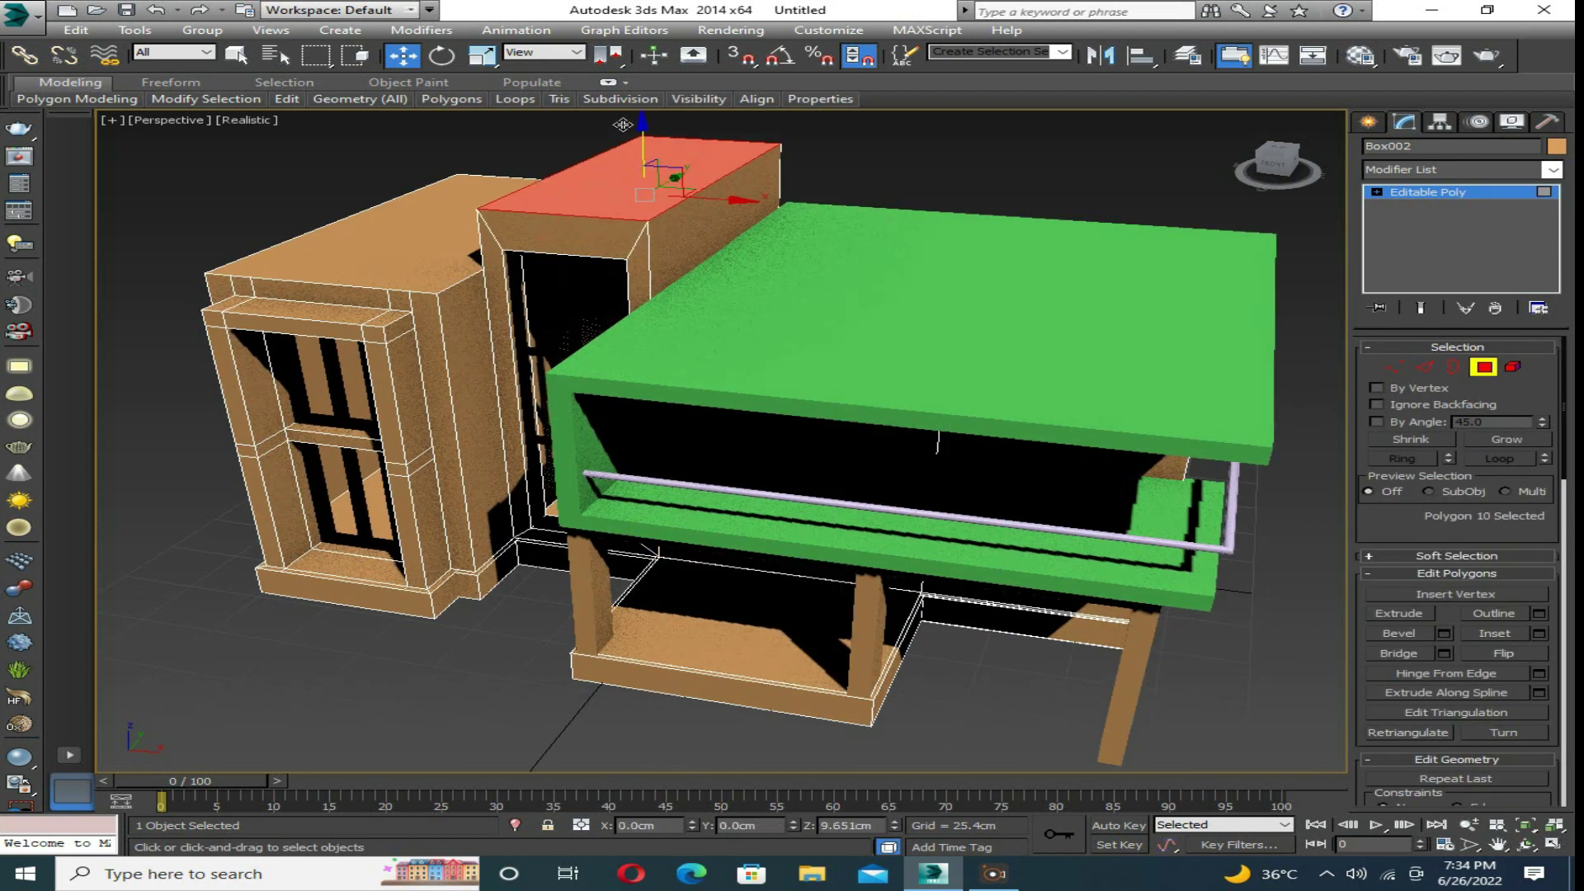
key(4)
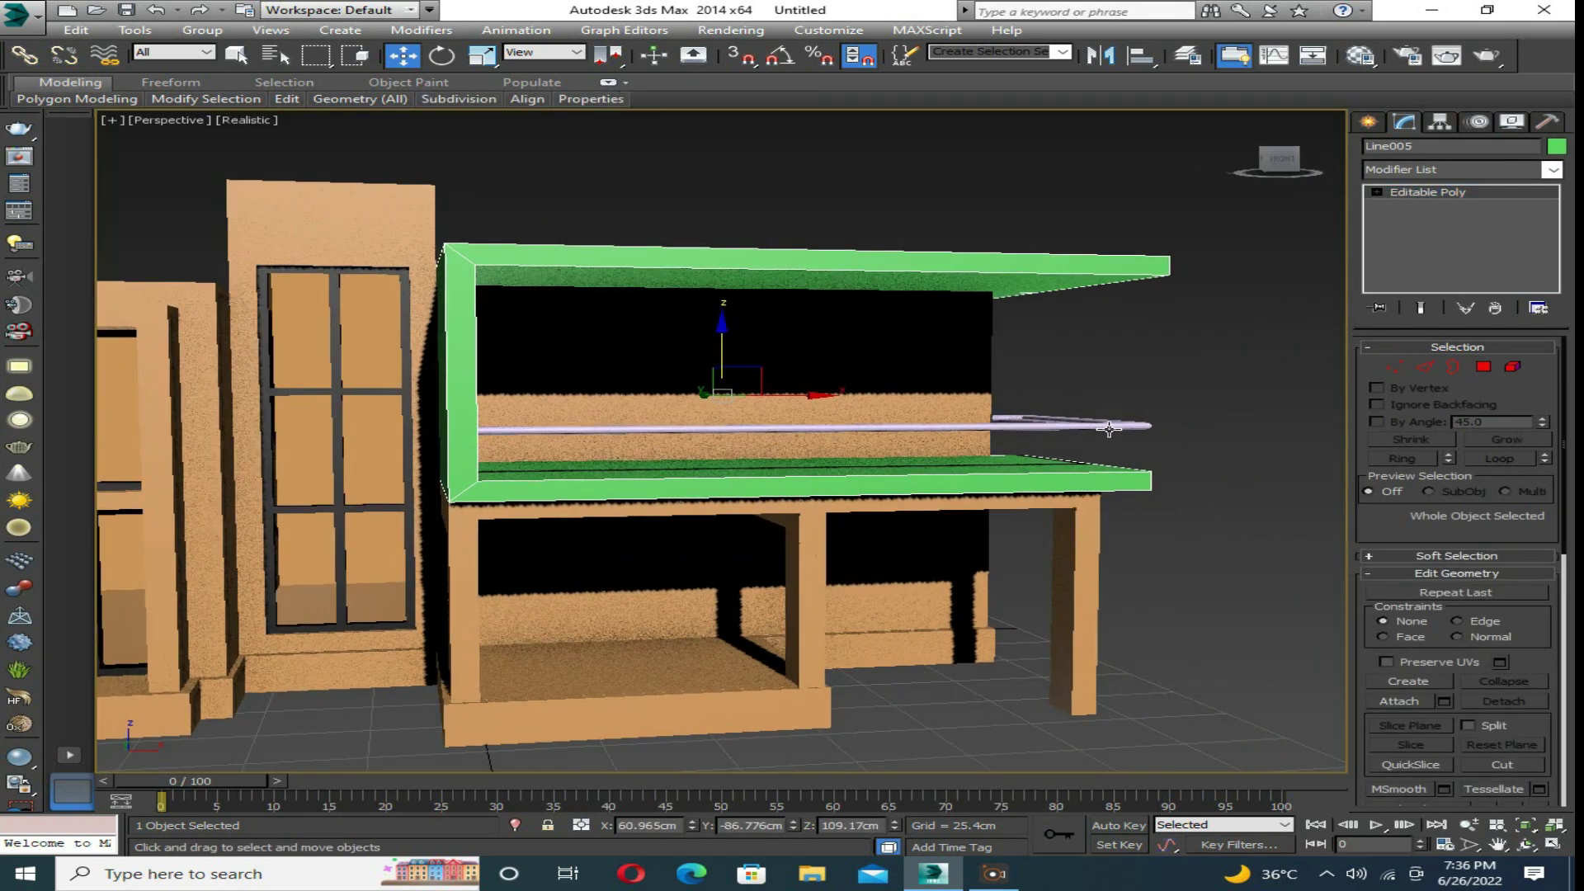
click(1383, 523)
drag(1530, 537, 1536, 546)
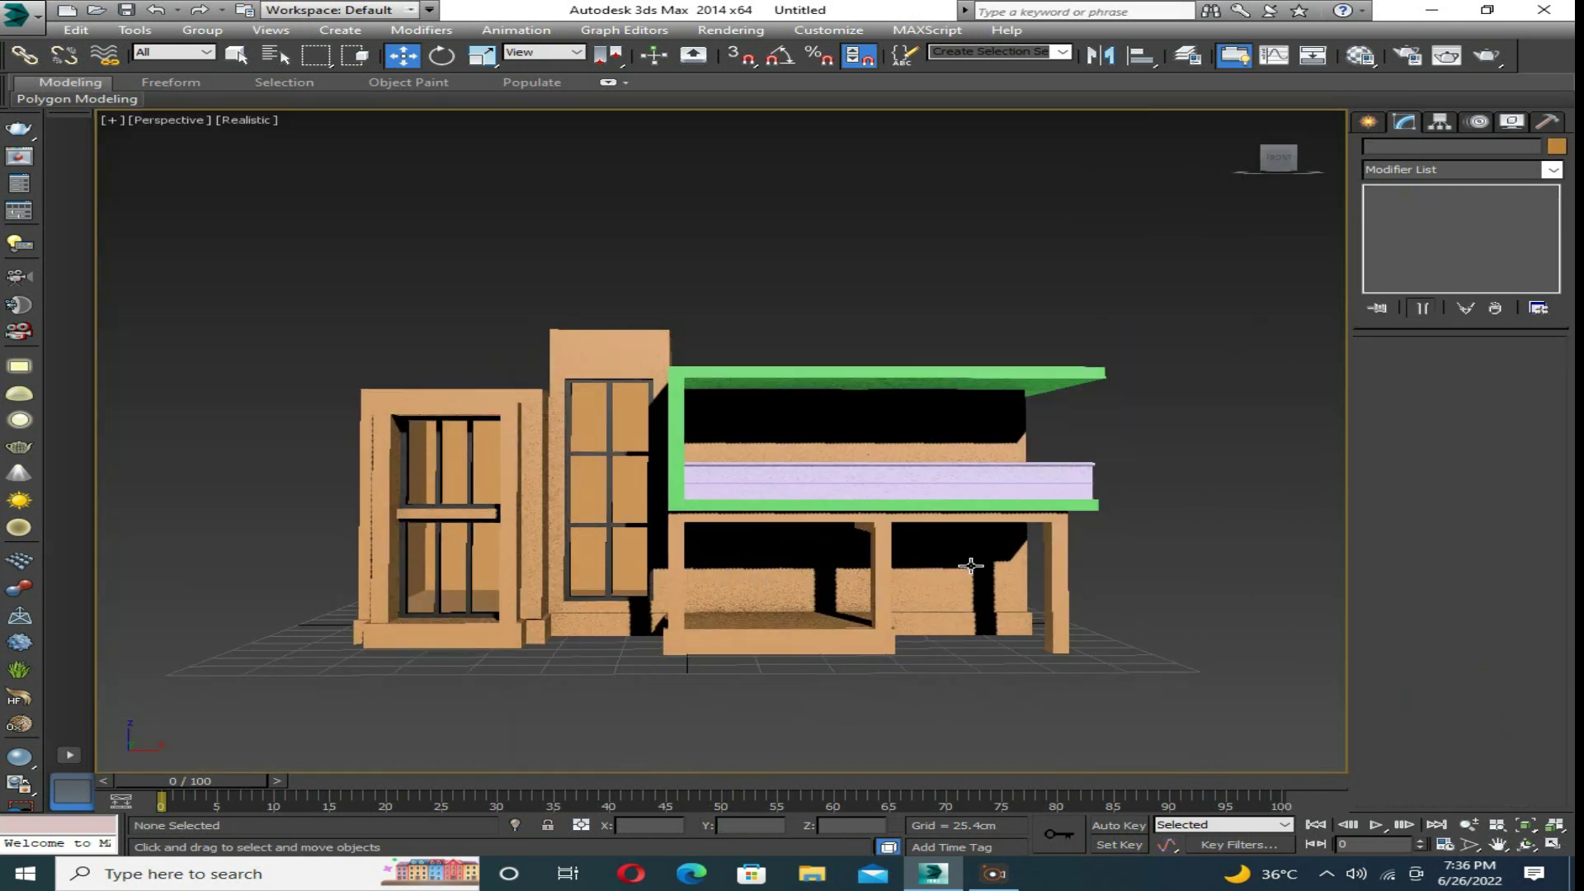
Make material slot 1 a VRayMtl with white Reflect and Refract colours.
key(m)
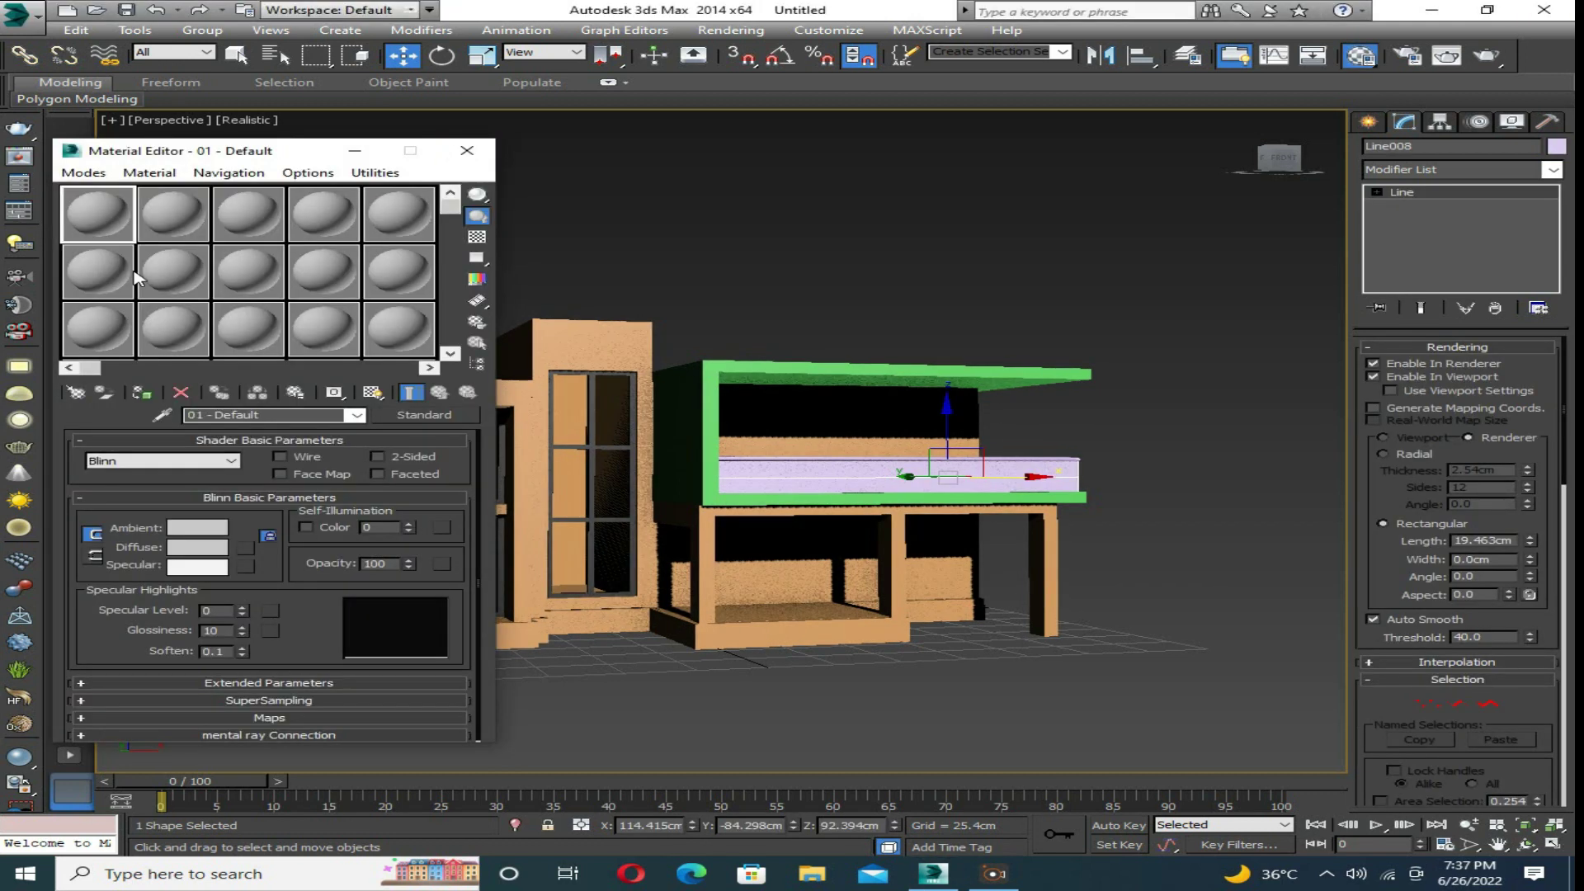
click(424, 414)
double_click(660, 514)
click(206, 457)
click(206, 508)
click(902, 256)
drag(719, 111, 720, 241)
click(207, 631)
click(901, 256)
Set the glass material's Fresnel IOR to 4.0 and assign it to the railing panel.
double_click(98, 215)
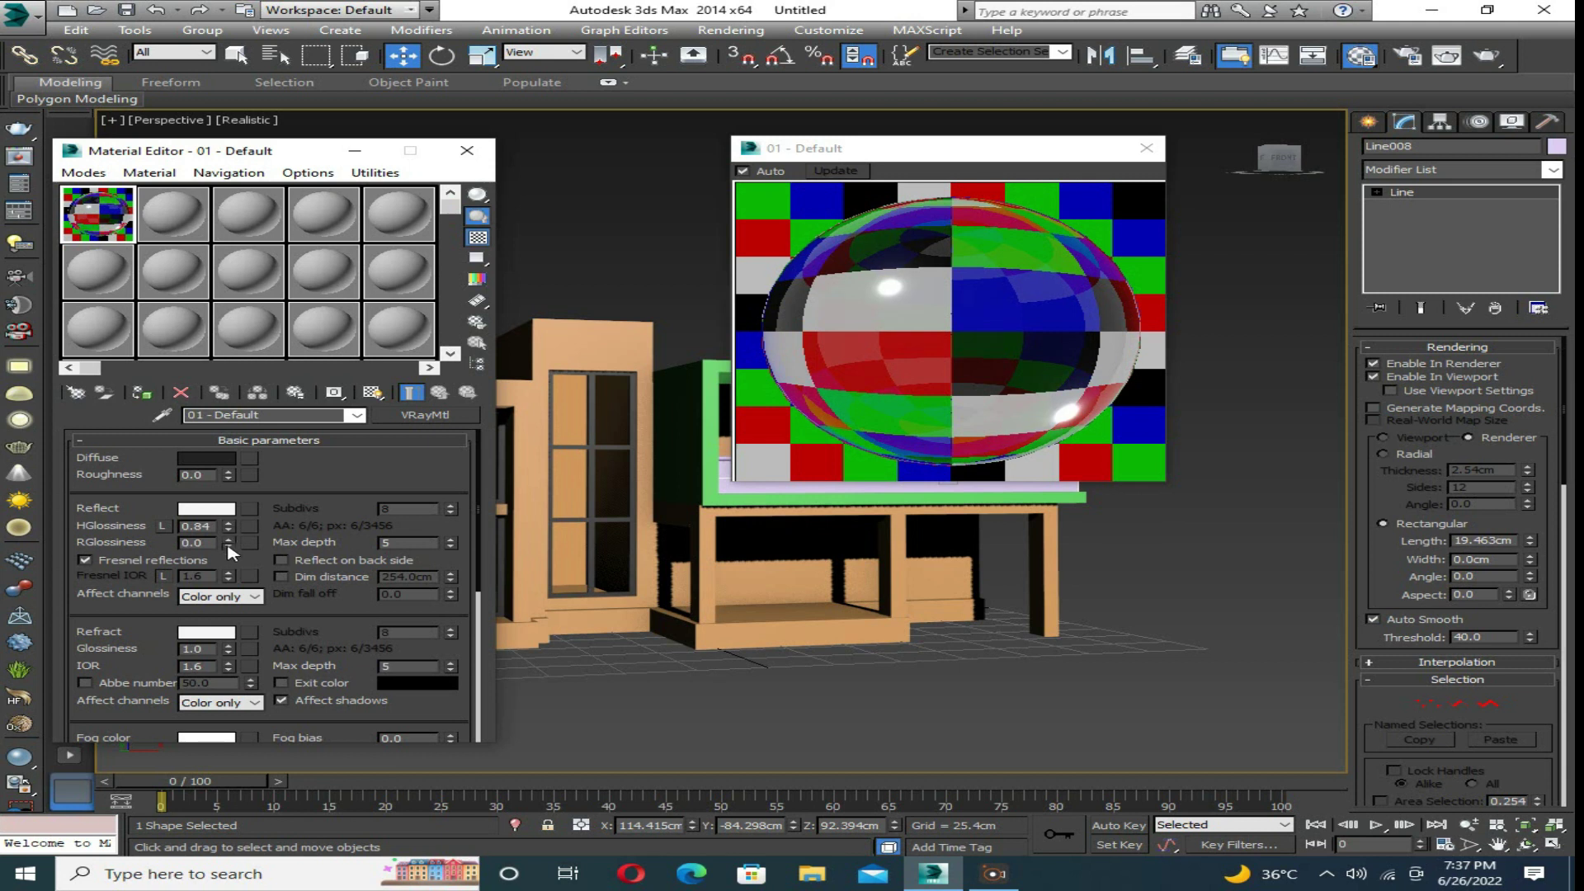
drag(231, 575, 231, 545)
click(1146, 147)
click(885, 459)
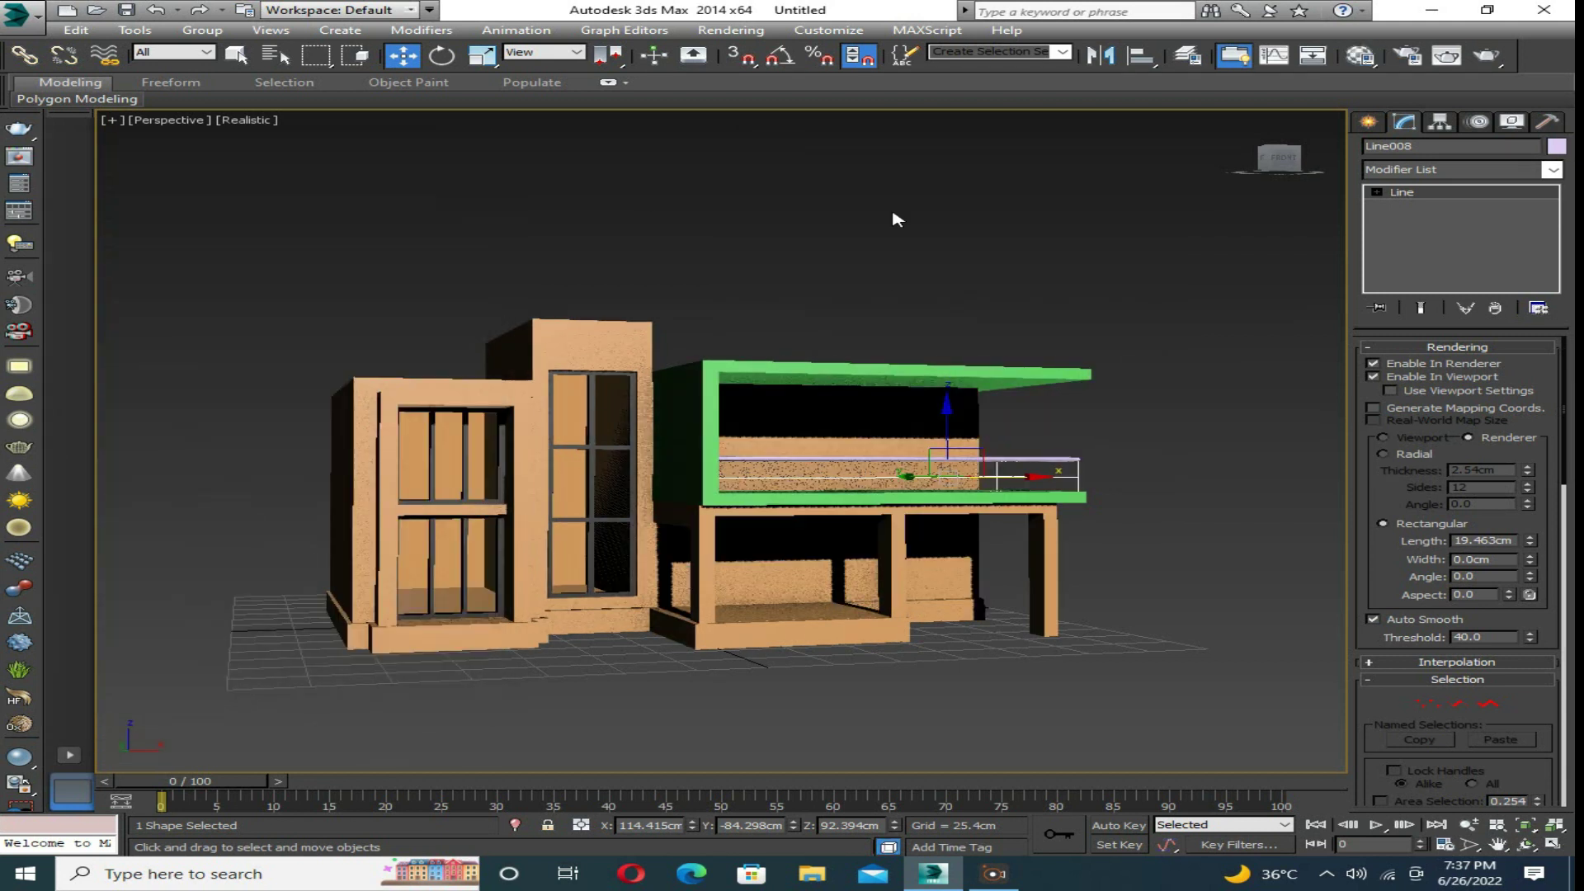
Make material slot 2 a VRayMtl with Reflection brightness 213 for the window frames.
click(173, 215)
click(424, 414)
double_click(660, 513)
click(206, 457)
click(207, 507)
drag(719, 112, 720, 221)
key(Return)
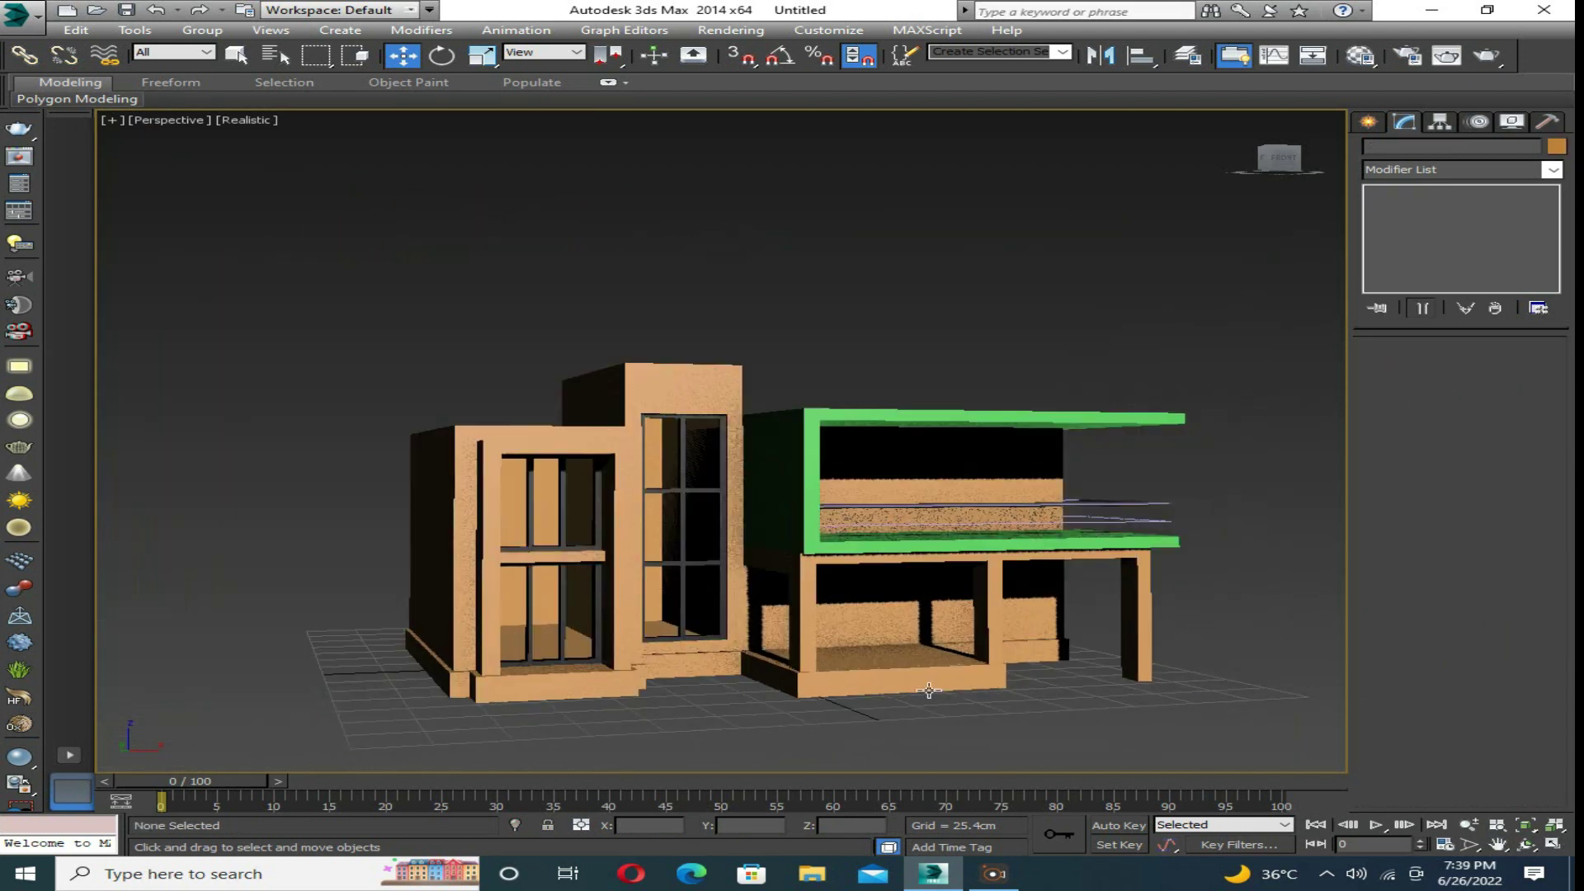
middle_drag(806, 696, 765, 678)
Save the scene on the Desktop as home0.1.max and review the finished house.
key(ctrl+s)
click(67, 165)
text(home0.1)
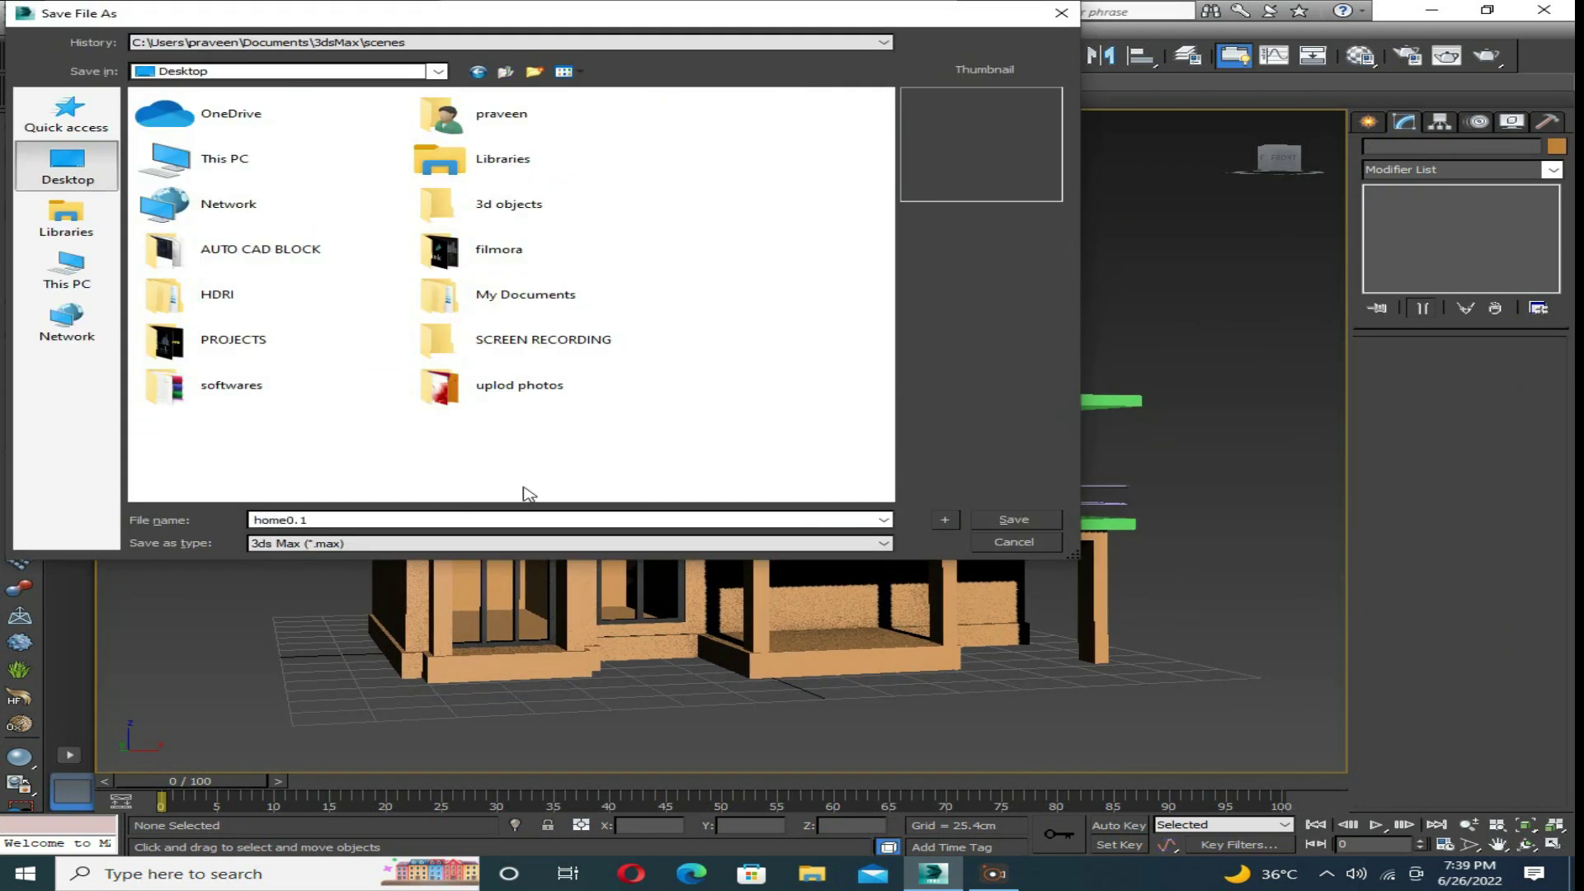
key(Return)
alt+middle_drag(907, 512, 956, 539)
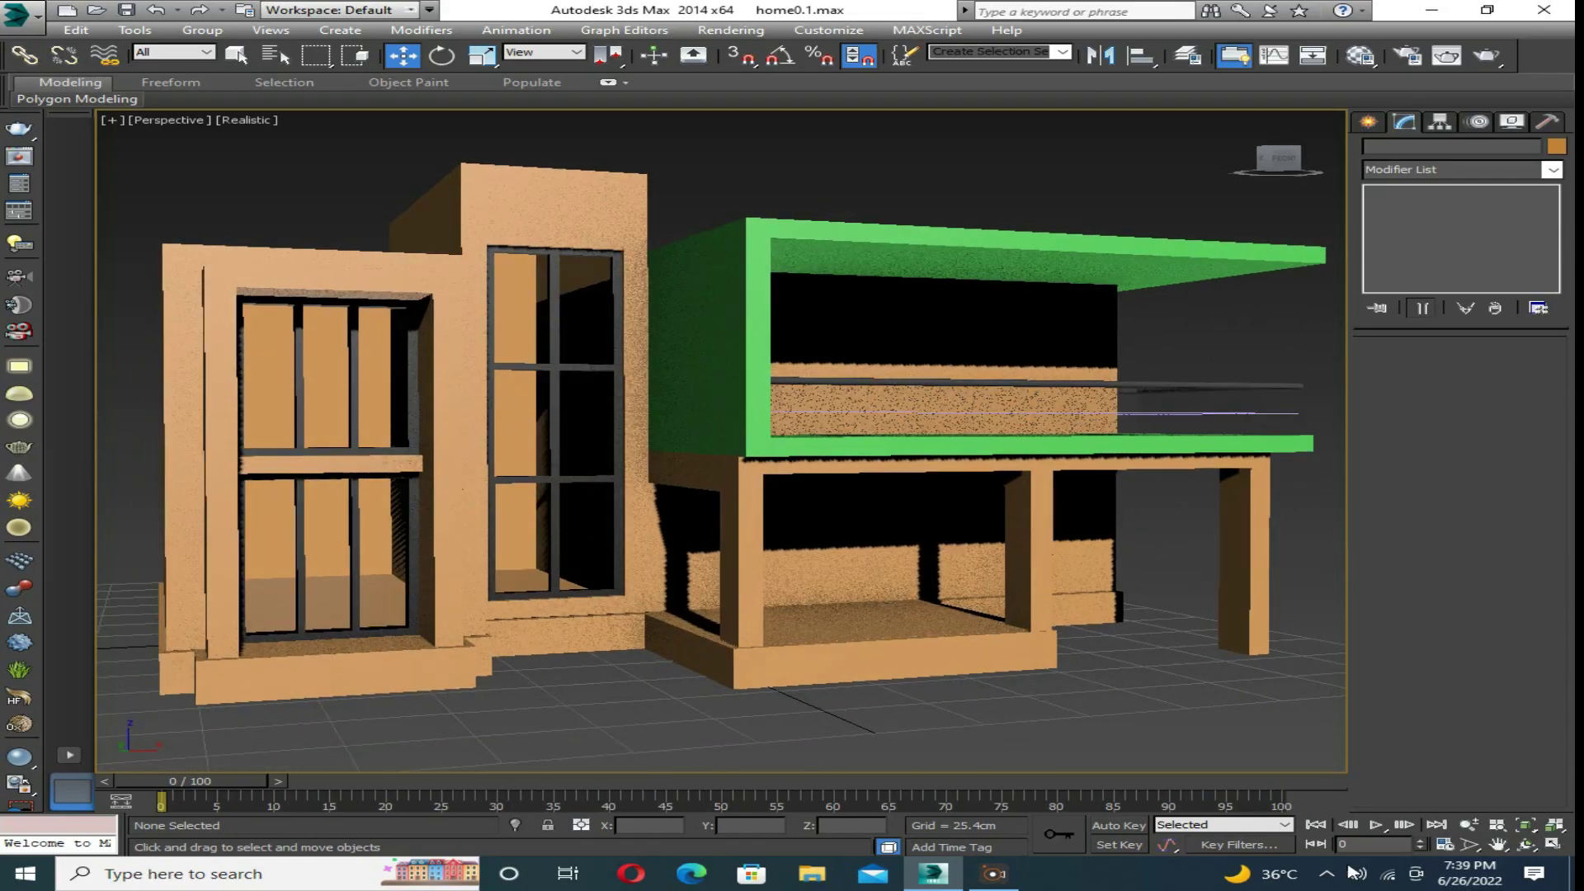